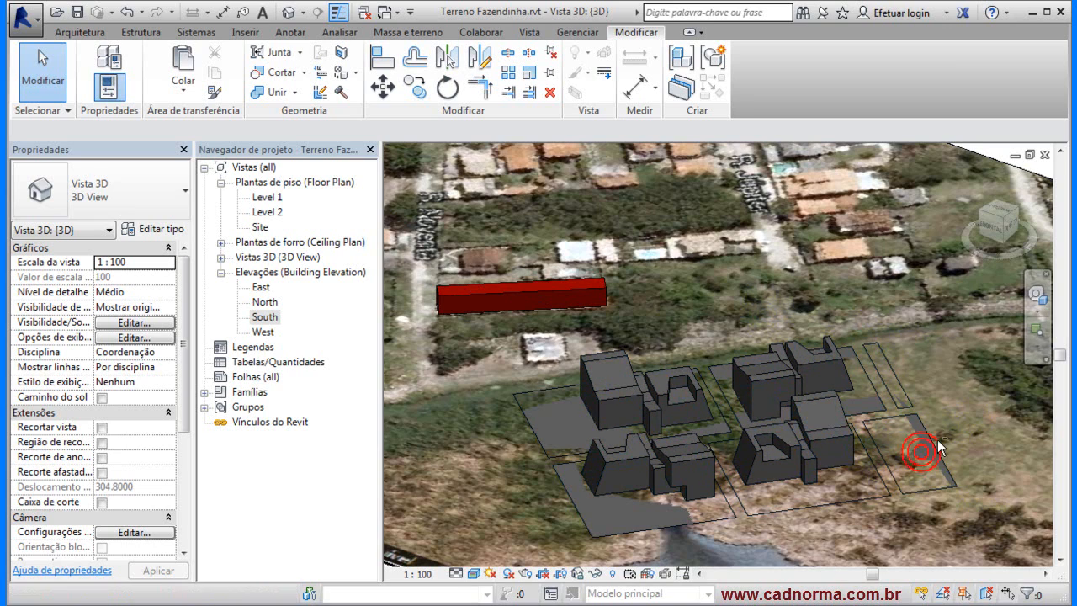
- Examine the grey building masses and the red surroundings mass over the satellite image from several angles and distances
{"action": "middle_click_drag", "start_coordinate": [905, 452], "coordinate": [812, 440], "text": "shift"}
{"action": "scroll", "coordinate": [905, 395], "scroll_direction": "down", "scroll_amount": 3}
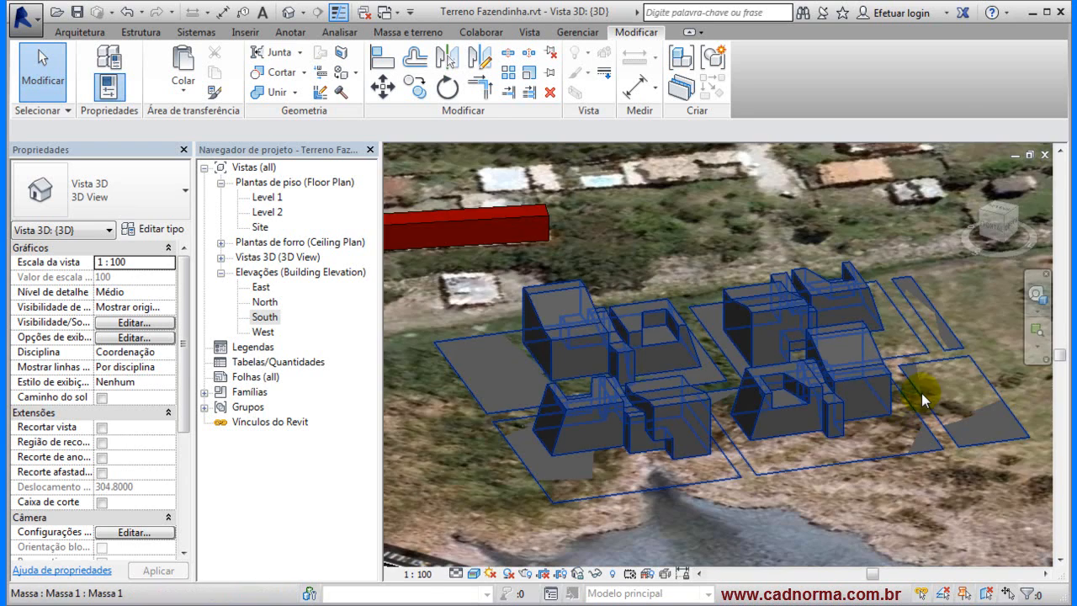
{"action": "scroll", "coordinate": [922, 393], "scroll_direction": "down", "scroll_amount": 6}
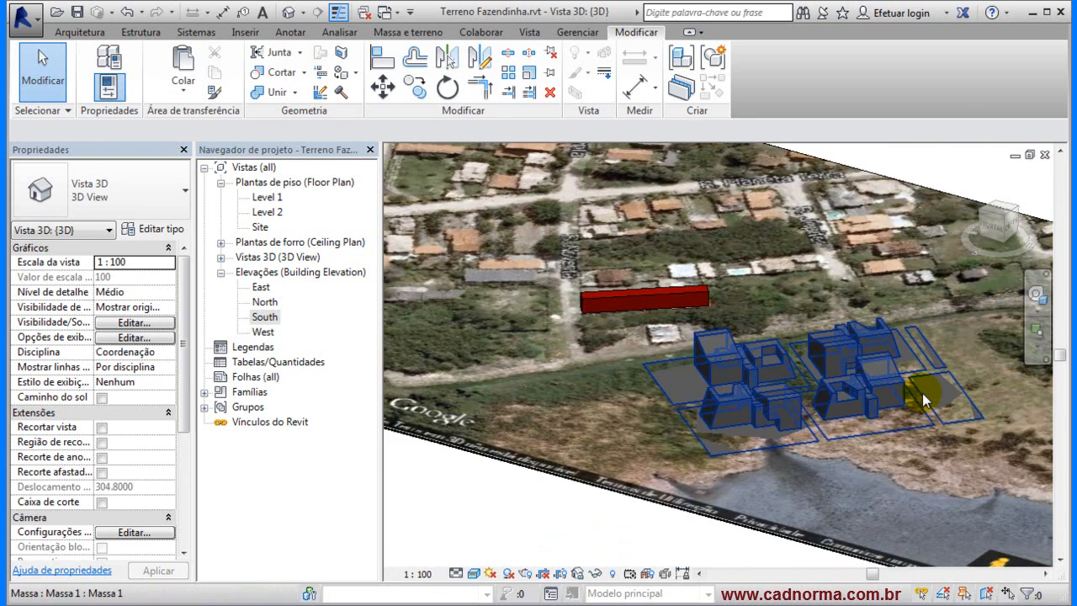
{"action": "scroll", "coordinate": [915, 415], "scroll_direction": "down", "scroll_amount": 2}
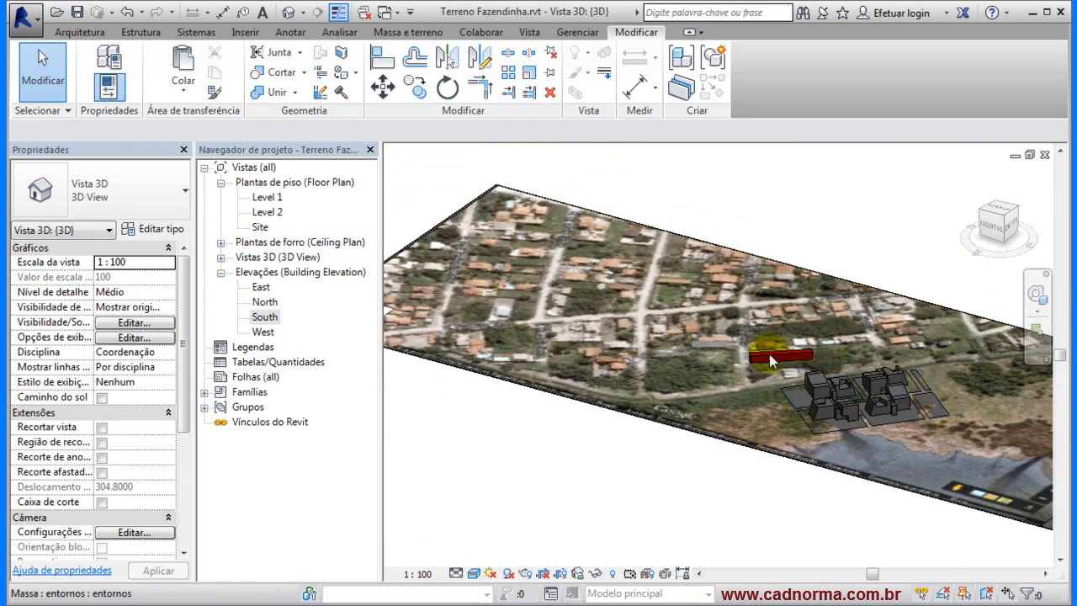
{"action": "middle_click_drag", "start_coordinate": [757, 370], "coordinate": [786, 505], "text": "shift"}
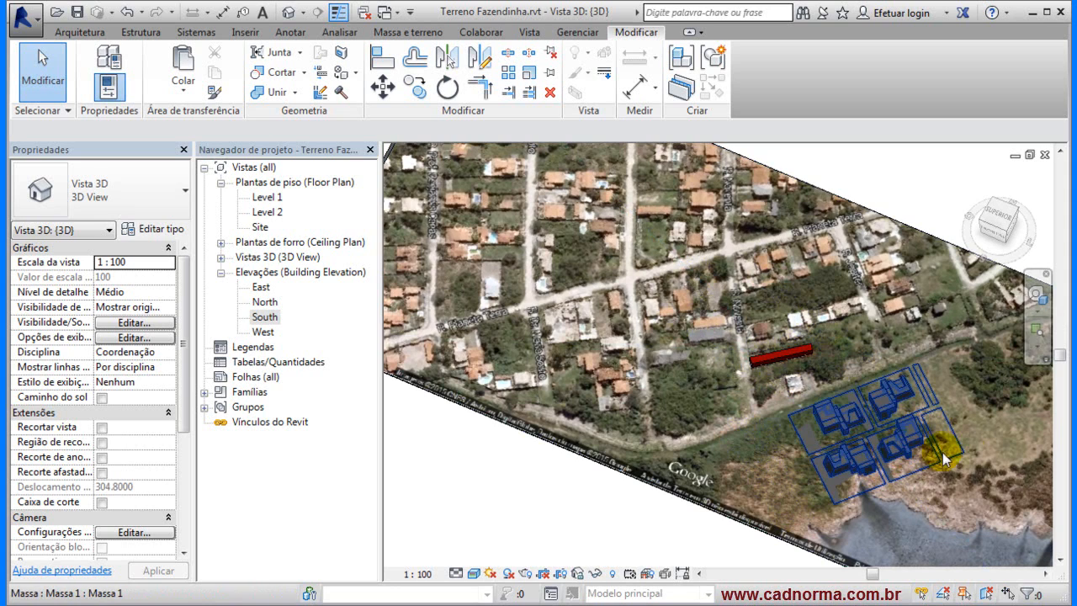
{"action": "scroll", "coordinate": [912, 453], "scroll_direction": "up", "scroll_amount": 5}
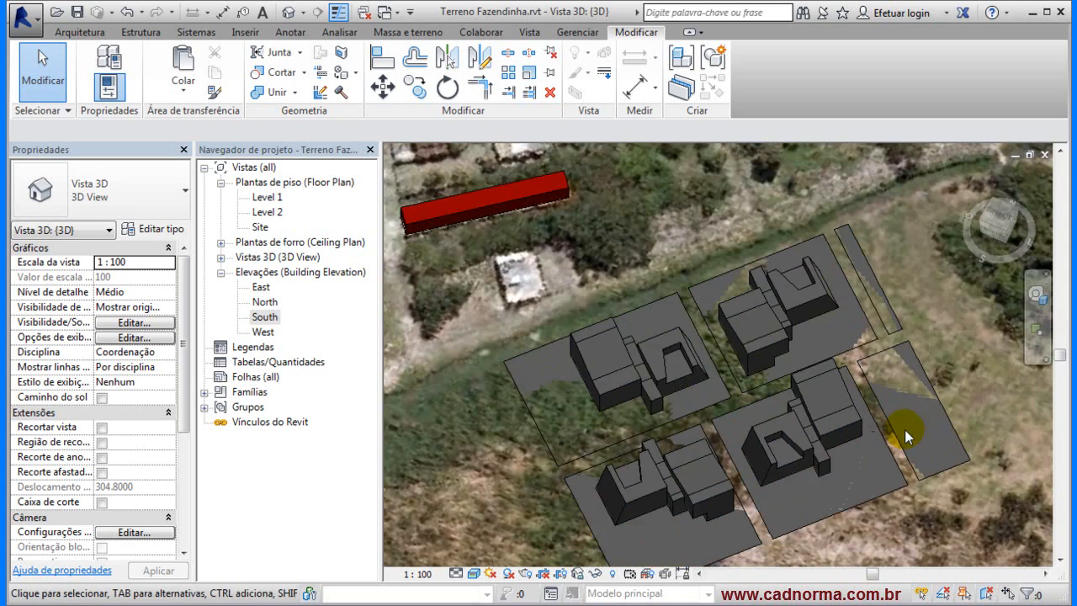
{"action": "middle_click_drag", "start_coordinate": [904, 429], "coordinate": [828, 471], "text": "shift"}
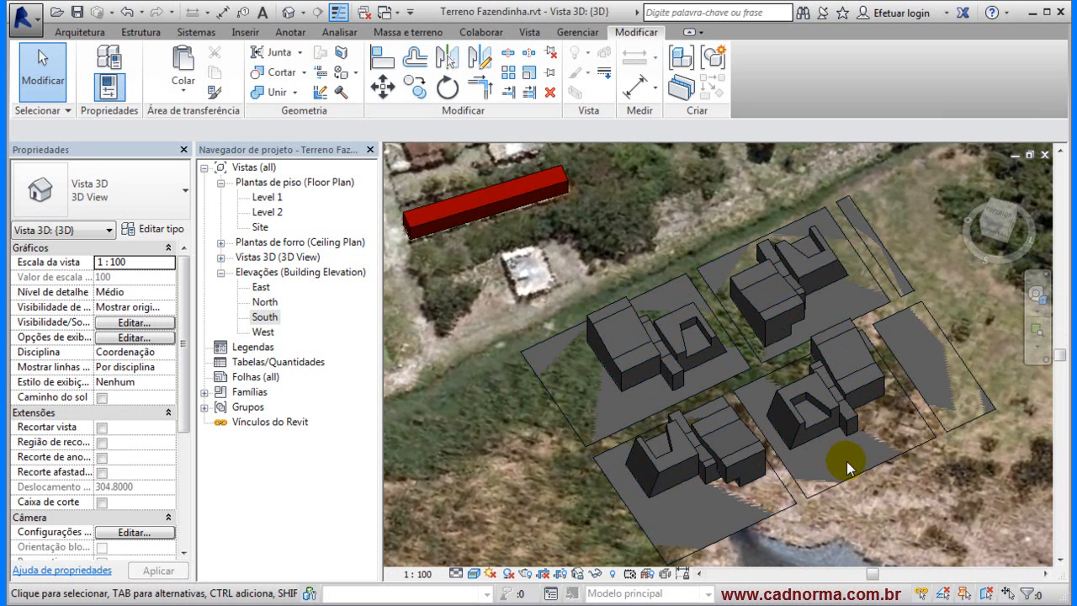
{"action": "mouse_move", "coordinate": [819, 463]}
{"action": "middle_mouse_down", "text": "shift"}
{"action": "mouse_move", "coordinate": [809, 397]}
{"action": "mouse_move", "coordinate": [822, 390]}
{"action": "mouse_move", "coordinate": [810, 432]}
{"action": "mouse_move", "coordinate": [827, 454]}
{"action": "mouse_move", "coordinate": [816, 457]}
{"action": "mouse_move", "coordinate": [820, 480]}
{"action": "middle_mouse_up", "text": "shift"}
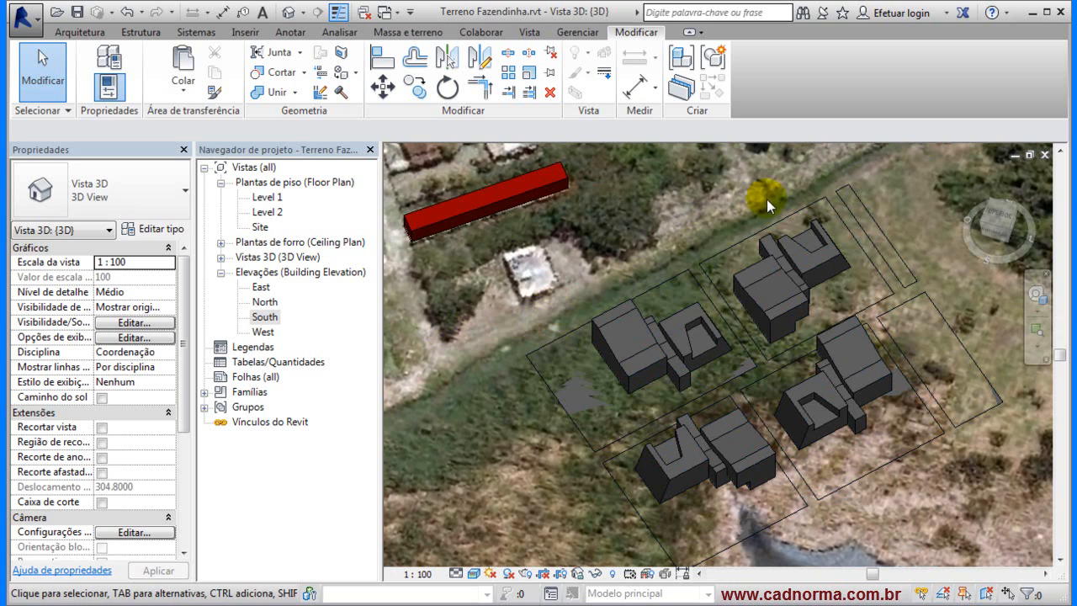
{"action": "scroll", "coordinate": [687, 289], "scroll_direction": "down", "scroll_amount": 3}
{"action": "scroll", "coordinate": [686, 288], "scroll_direction": "up", "scroll_amount": 2}
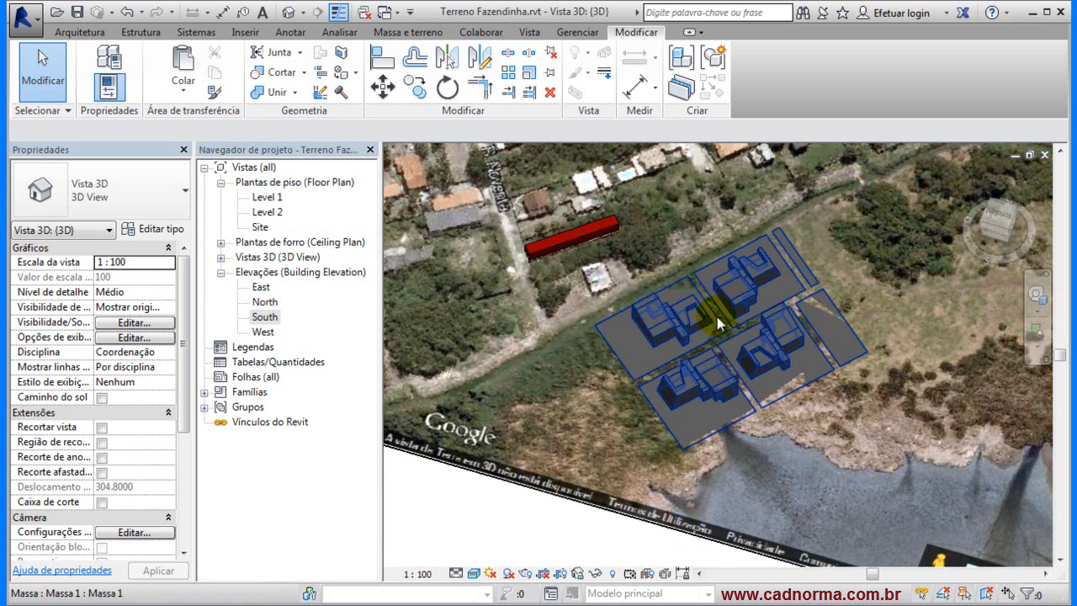
{"action": "middle_click_drag", "start_coordinate": [623, 251], "coordinate": [648, 326]}
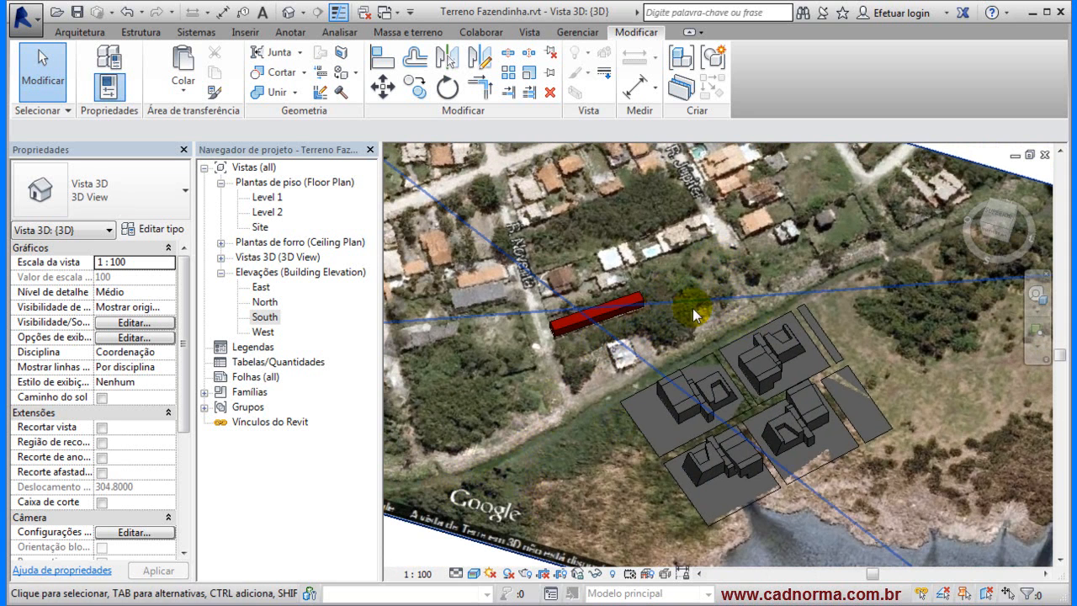
{"action": "middle_click_drag", "start_coordinate": [837, 477], "coordinate": [805, 440], "text": "shift"}
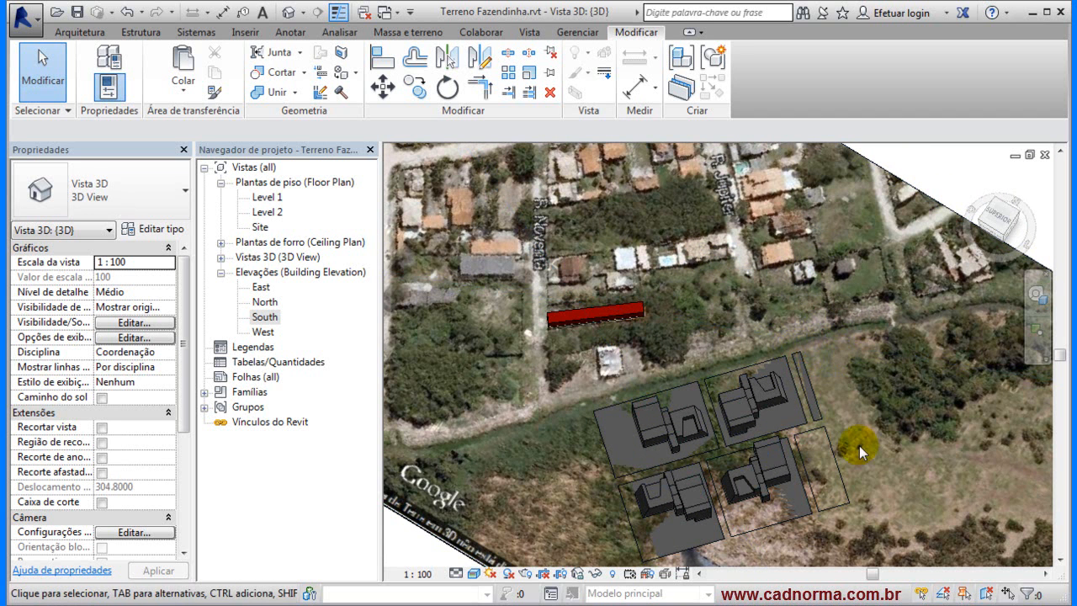
{"action": "scroll", "coordinate": [848, 423], "scroll_direction": "up", "scroll_amount": 2}
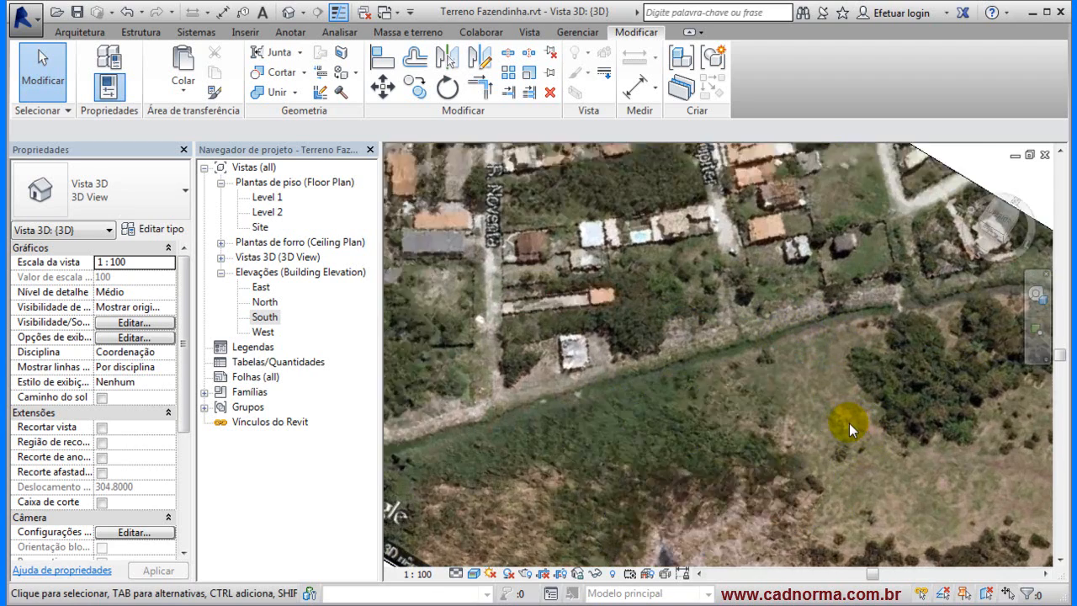
{"action": "middle_click_drag", "start_coordinate": [833, 446], "coordinate": [793, 398]}
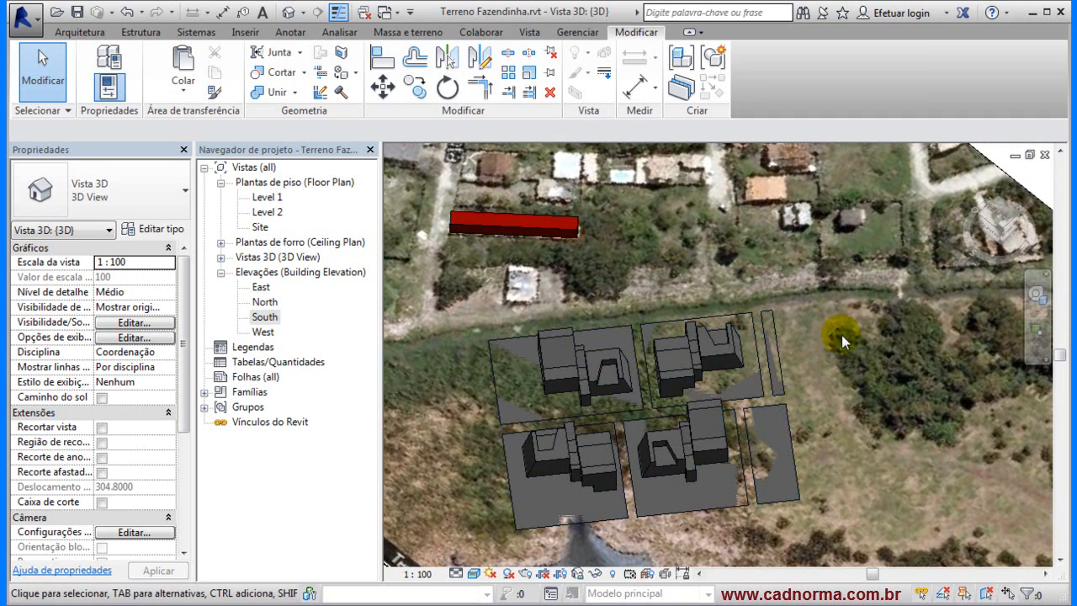
{"action": "middle_click_drag", "start_coordinate": [818, 435], "coordinate": [819, 409], "text": "shift"}
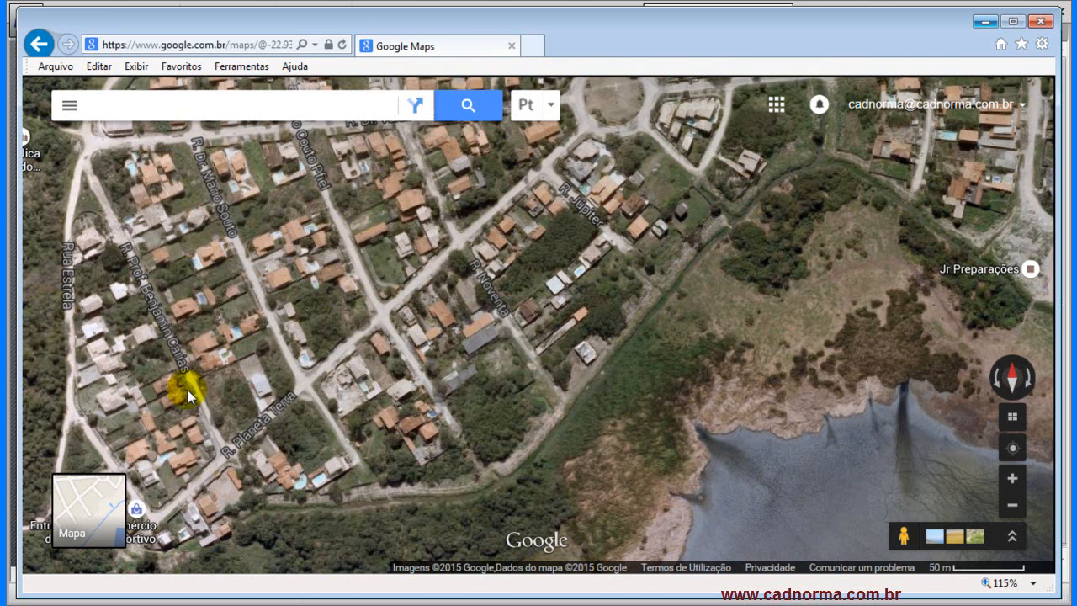
- In Google Maps satellite view, measure the distance from the northern end of Rua Estrela to the houses at the eastern side of the area
{"action": "left_click", "coordinate": [84, 518]}
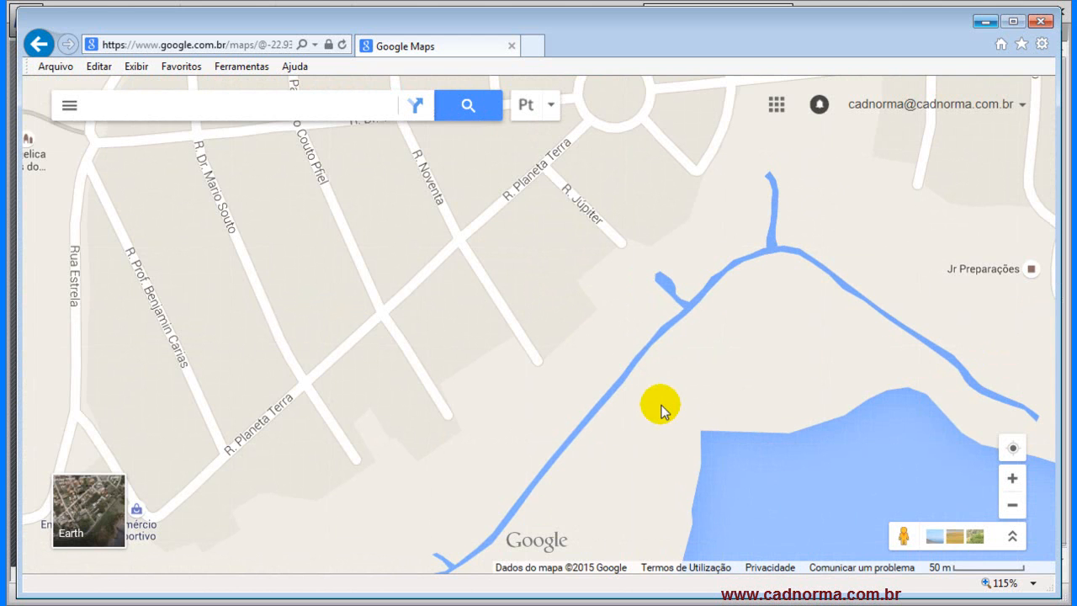
{"action": "left_click", "coordinate": [84, 504]}
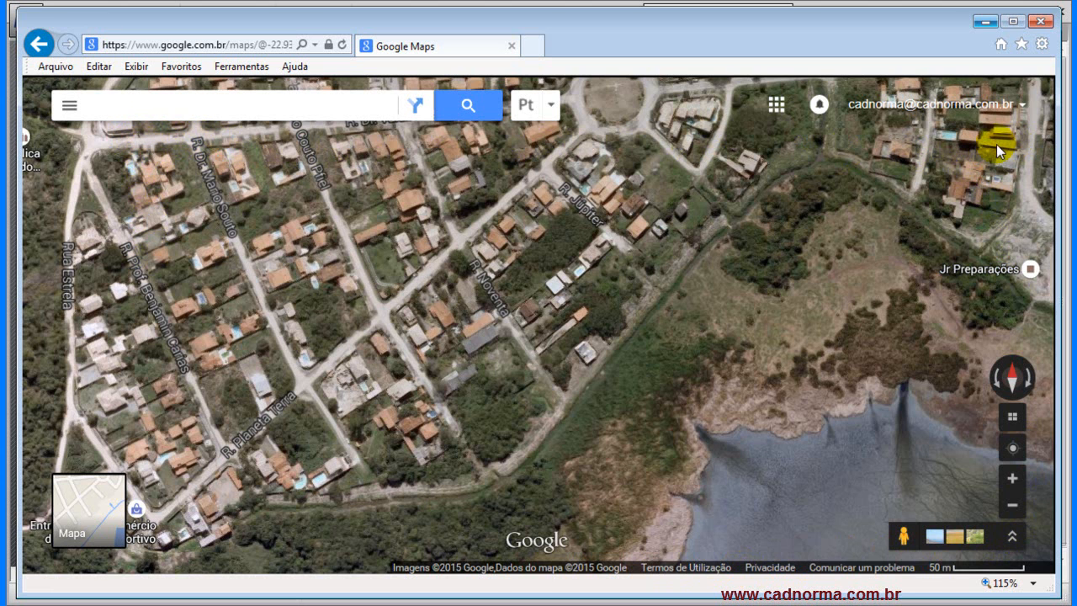
{"action": "right_click", "coordinate": [331, 259]}
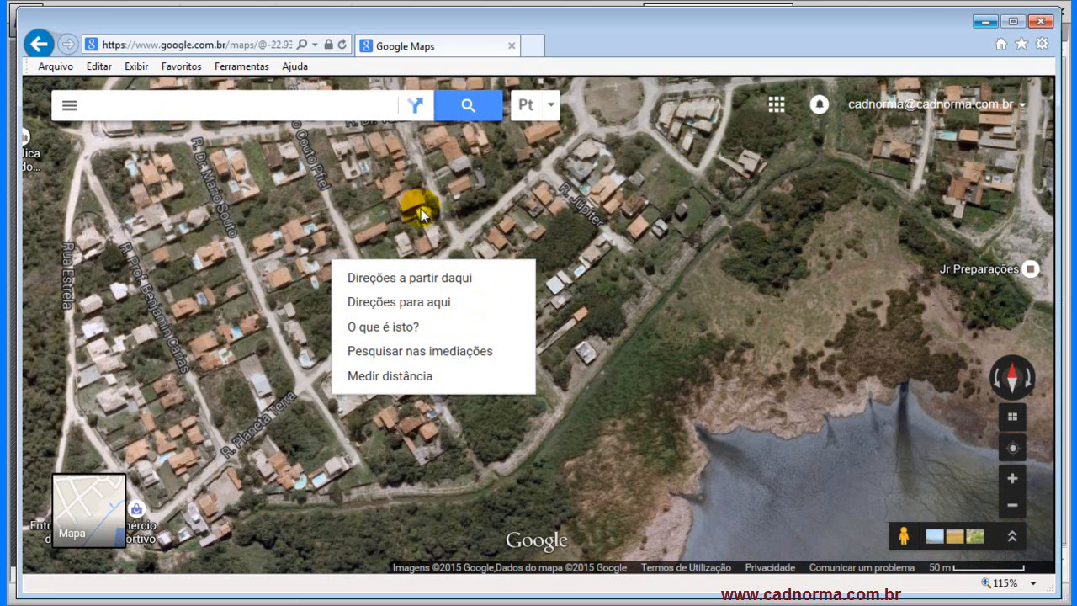
{"action": "left_click", "coordinate": [401, 377]}
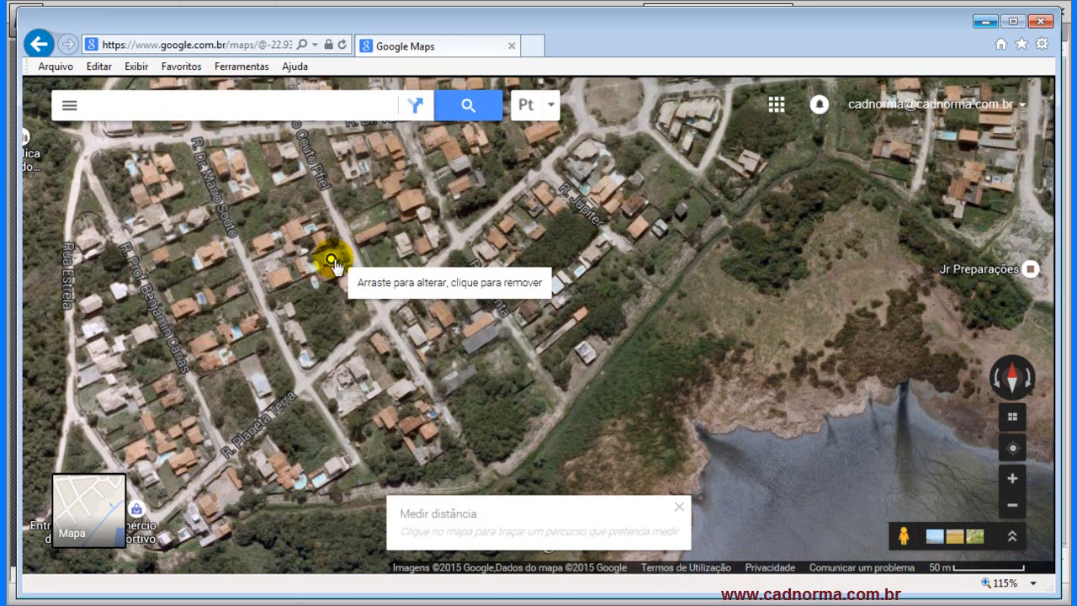
{"action": "left_click_drag", "start_coordinate": [333, 264], "coordinate": [94, 161]}
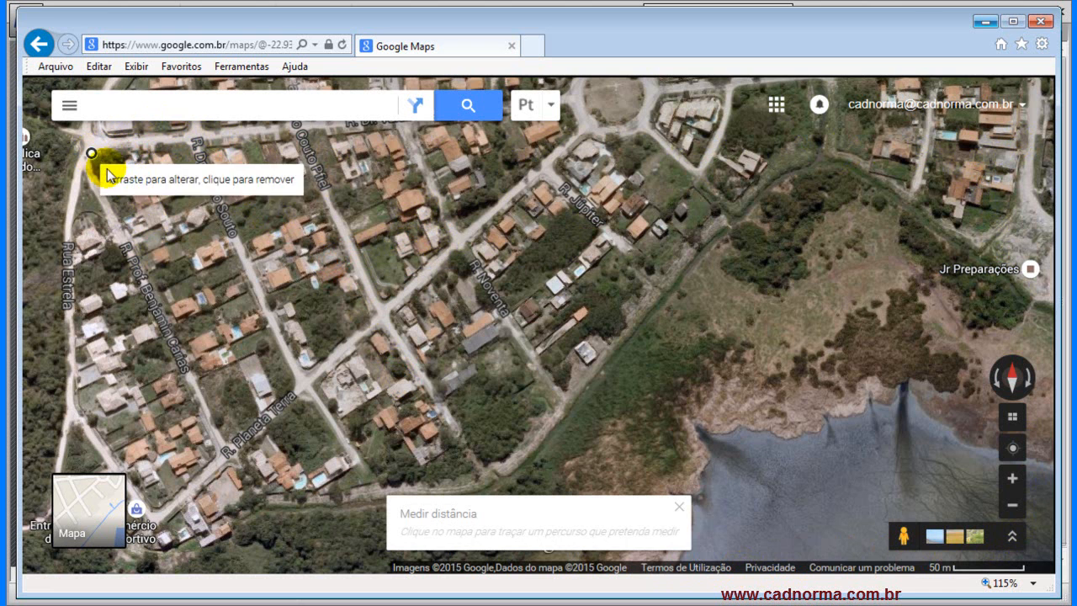
{"action": "left_click", "coordinate": [1019, 161]}
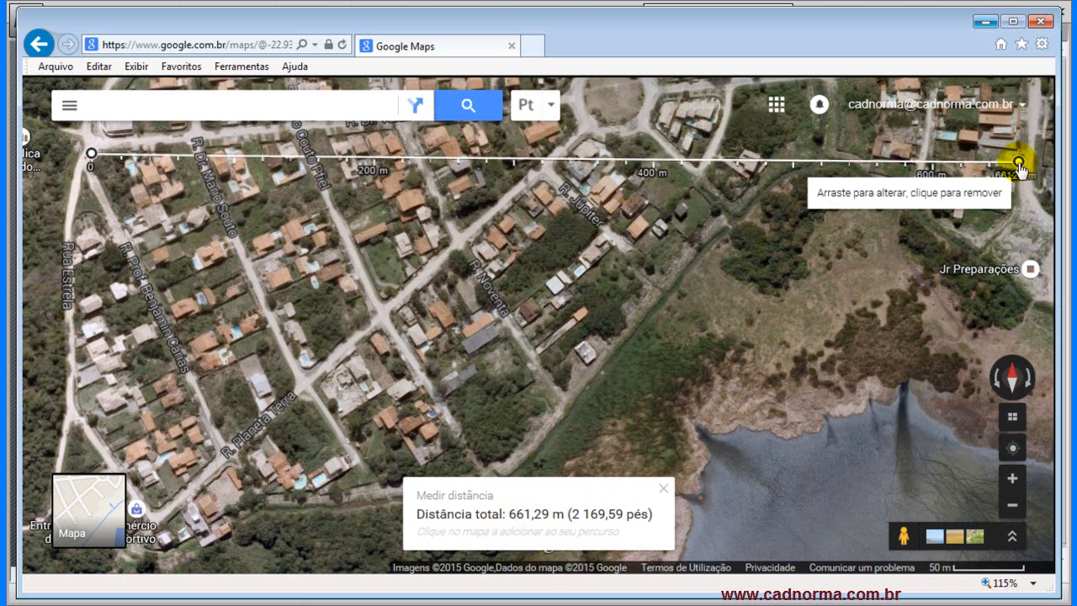
- Adjust both endpoints of the measuring line so it runs nearly horizontally from the Rua Estrela junction to the eastern street
{"action": "mouse_move", "coordinate": [1018, 164]}
{"action": "left_mouse_down"}
{"action": "mouse_move", "coordinate": [936, 165]}
{"action": "mouse_move", "coordinate": [1016, 158]}
{"action": "left_mouse_up"}
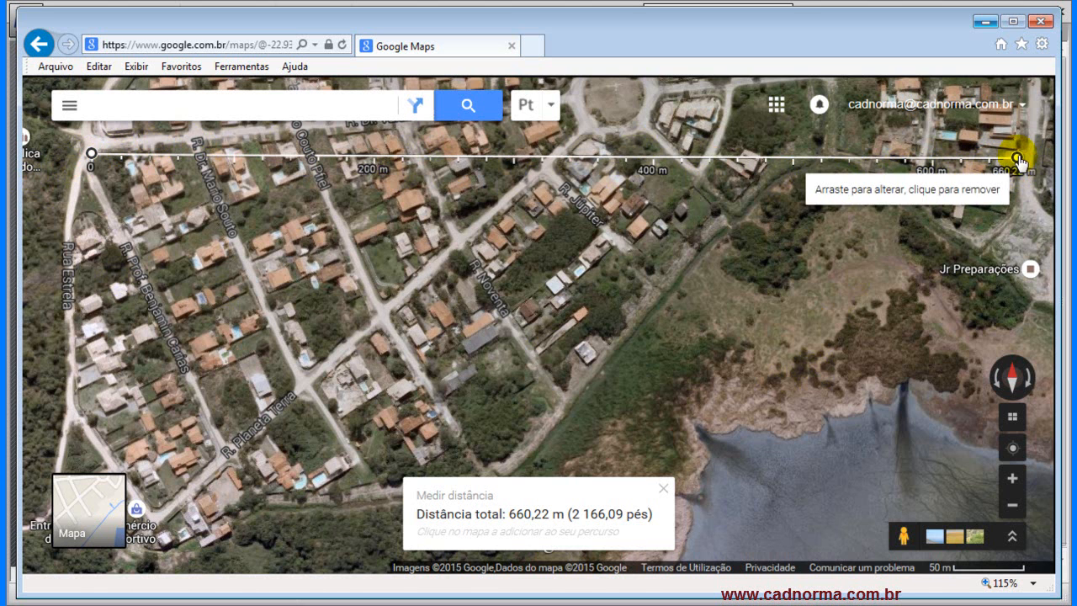
{"action": "left_click_drag", "start_coordinate": [1016, 159], "coordinate": [1017, 127]}
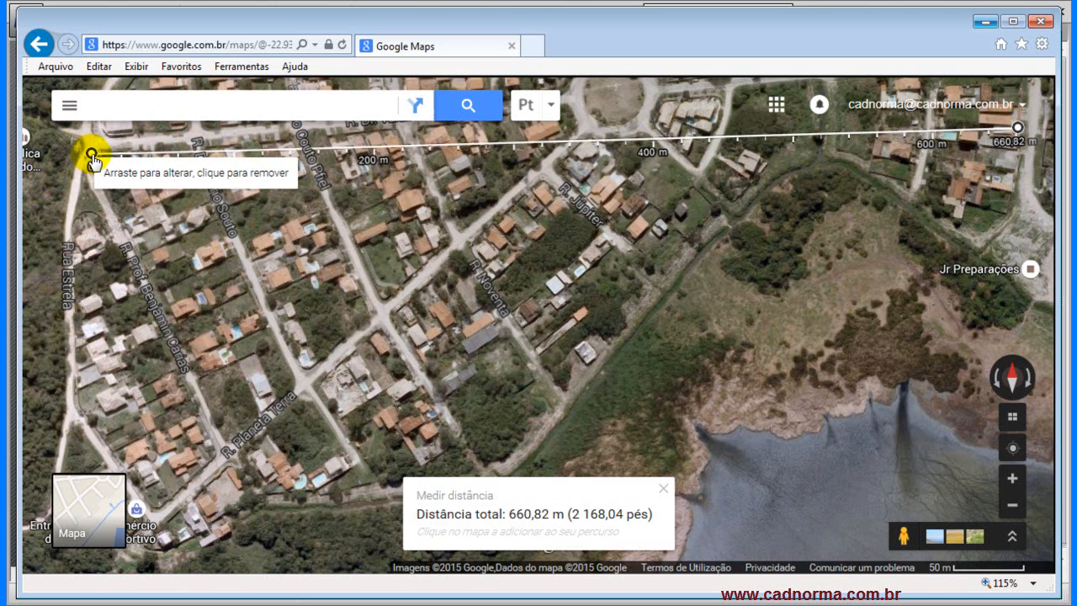
{"action": "left_click_drag", "start_coordinate": [89, 153], "coordinate": [87, 143]}
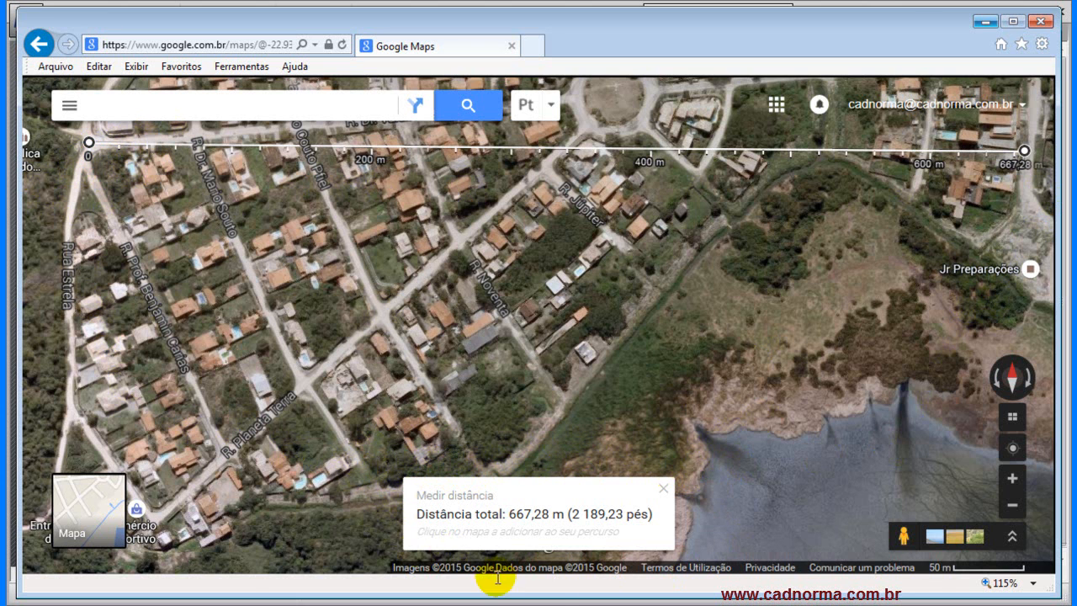
- Remove the extra measuring point and reframe the satellite map one level wider, keeping the whole measuring line and the lake in view
{"action": "left_click", "coordinate": [670, 343]}
{"action": "left_click", "coordinate": [670, 342]}
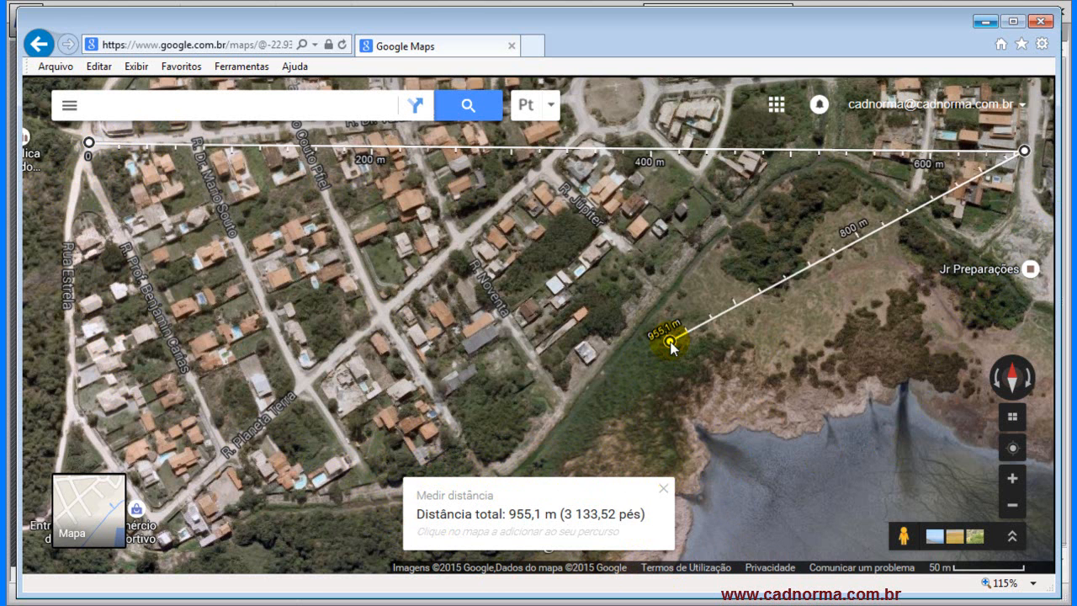
{"action": "scroll", "coordinate": [667, 328], "scroll_direction": "down", "scroll_amount": 1}
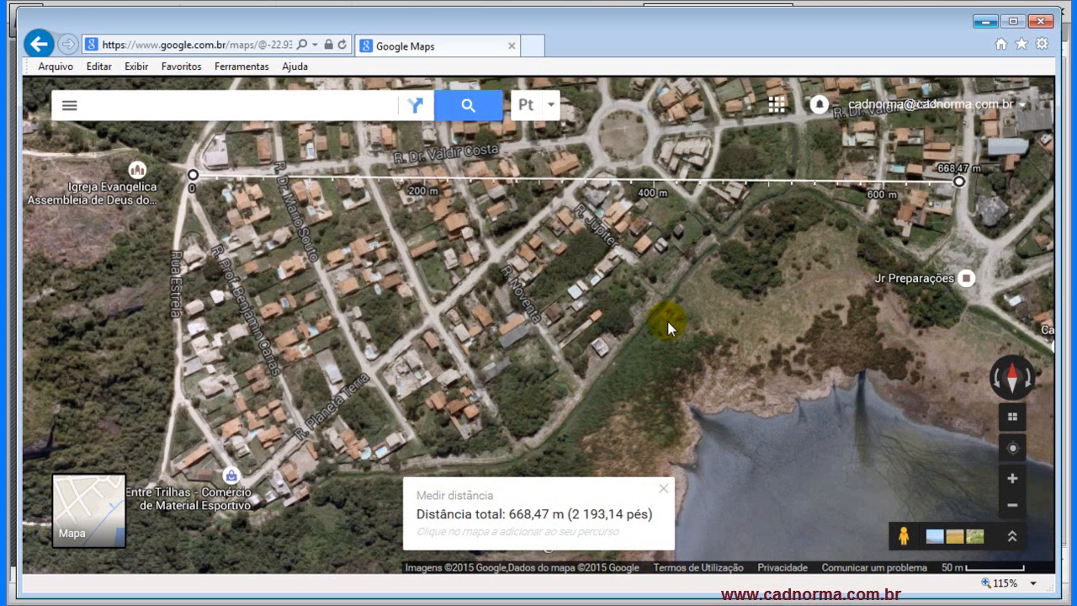
{"action": "left_click_drag", "start_coordinate": [667, 326], "coordinate": [644, 288]}
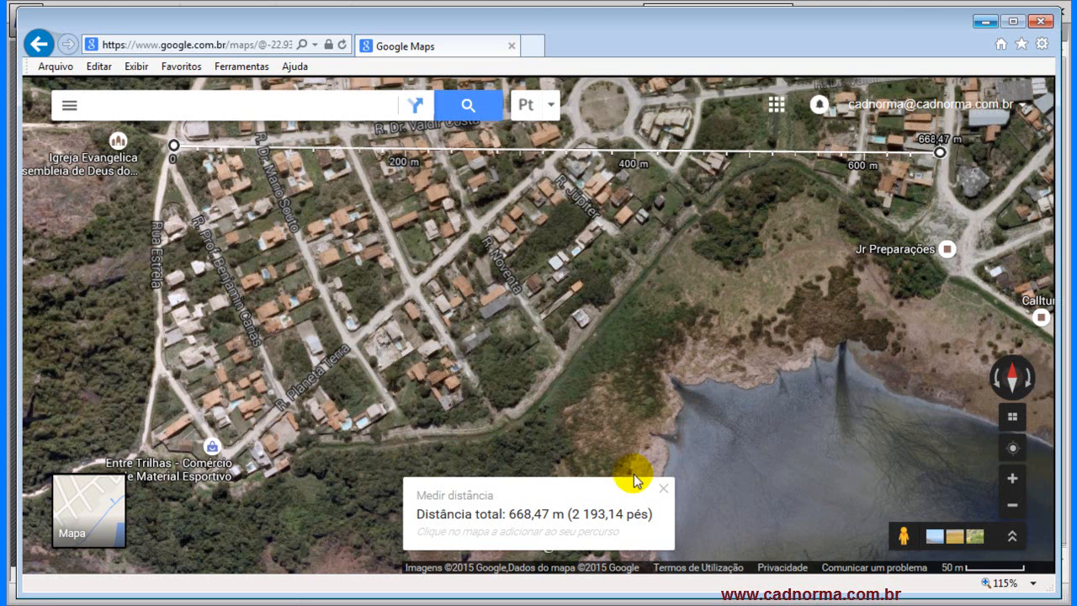
- Switch to Paint, restore its window and paste the captured map screenshot onto the blank canvas
{"action": "key", "text": "super"}
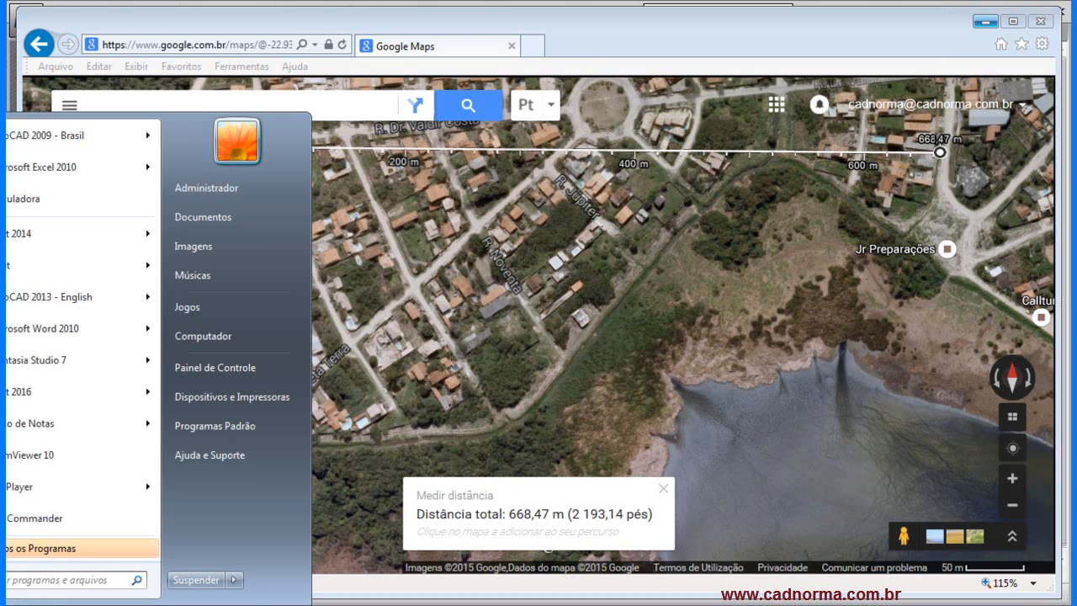
{"action": "left_click", "coordinate": [81, 269]}
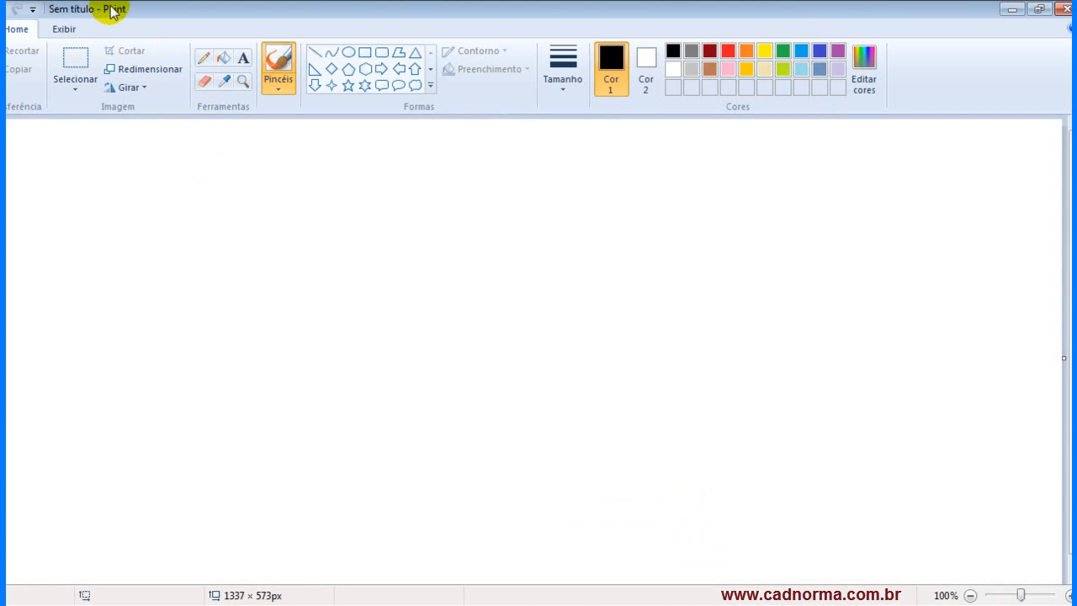
{"action": "double_click", "coordinate": [110, 8]}
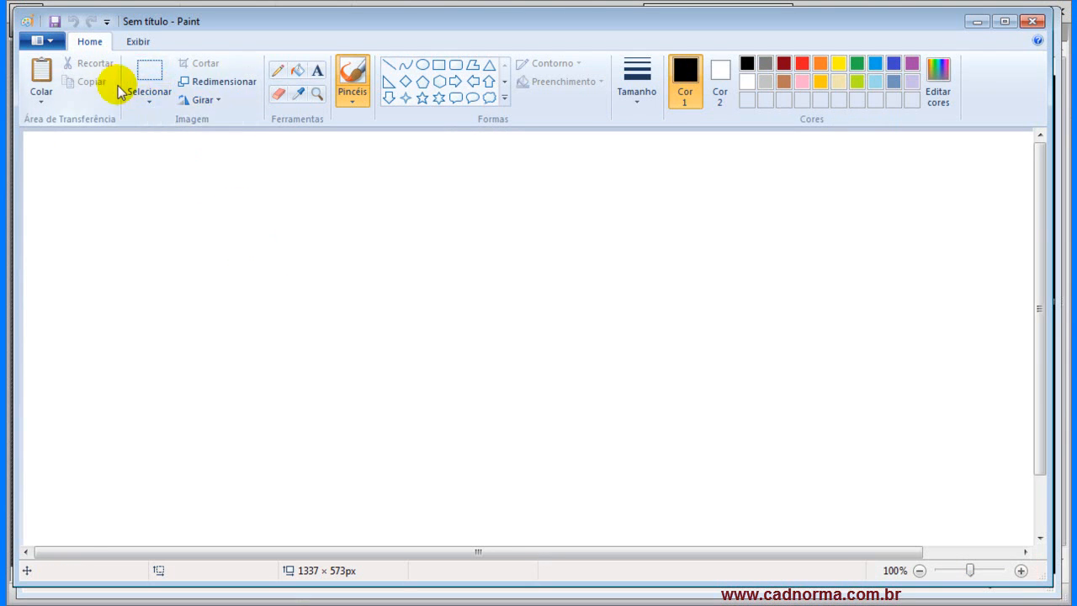
{"action": "left_click", "coordinate": [41, 75]}
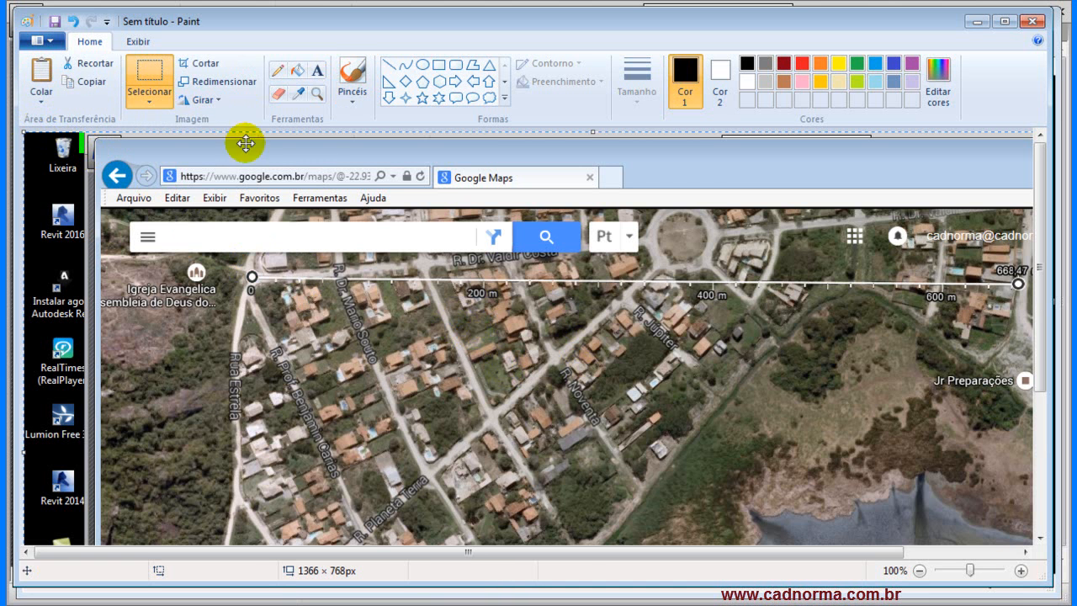
- Shift the pasted screenshot so the map starts near the measuring line's zero point, then trim the canvas to 990 × 532 px
{"action": "left_click_drag", "start_coordinate": [721, 457], "coordinate": [519, 327]}
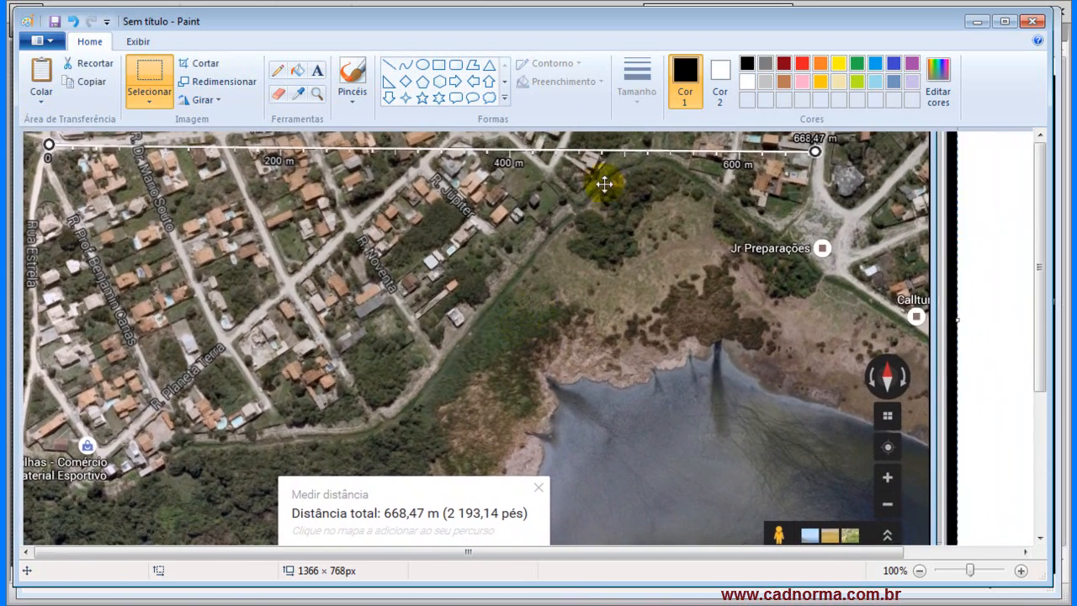
{"action": "left_click", "coordinate": [989, 421]}
{"action": "left_click_drag", "start_coordinate": [1038, 360], "coordinate": [1050, 500]}
{"action": "left_click_drag", "start_coordinate": [591, 540], "coordinate": [617, 344]}
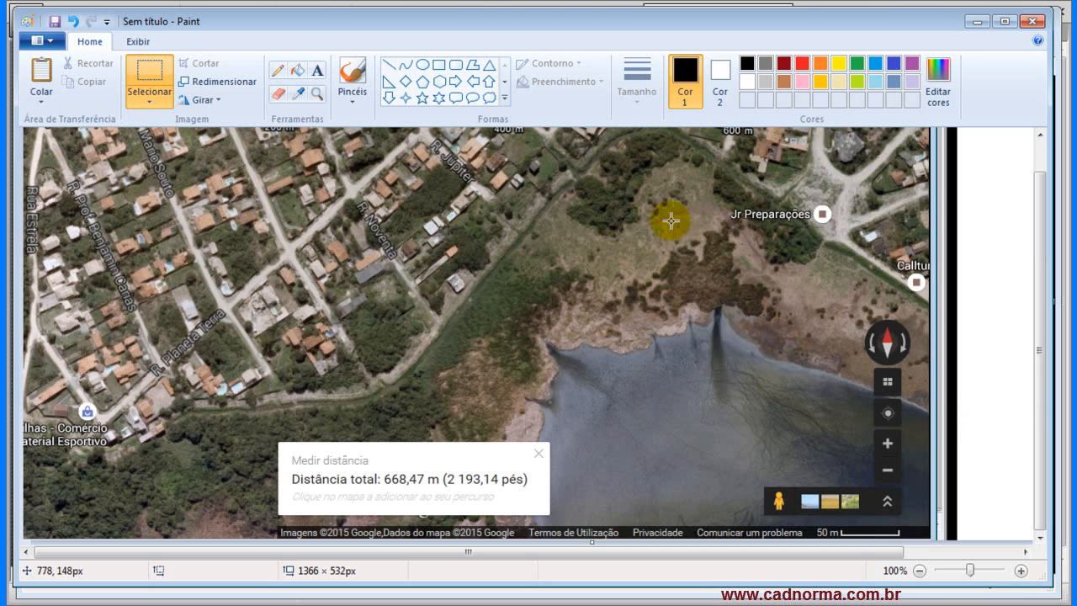
{"action": "scroll", "coordinate": [909, 334], "scroll_direction": "up", "scroll_amount": 1}
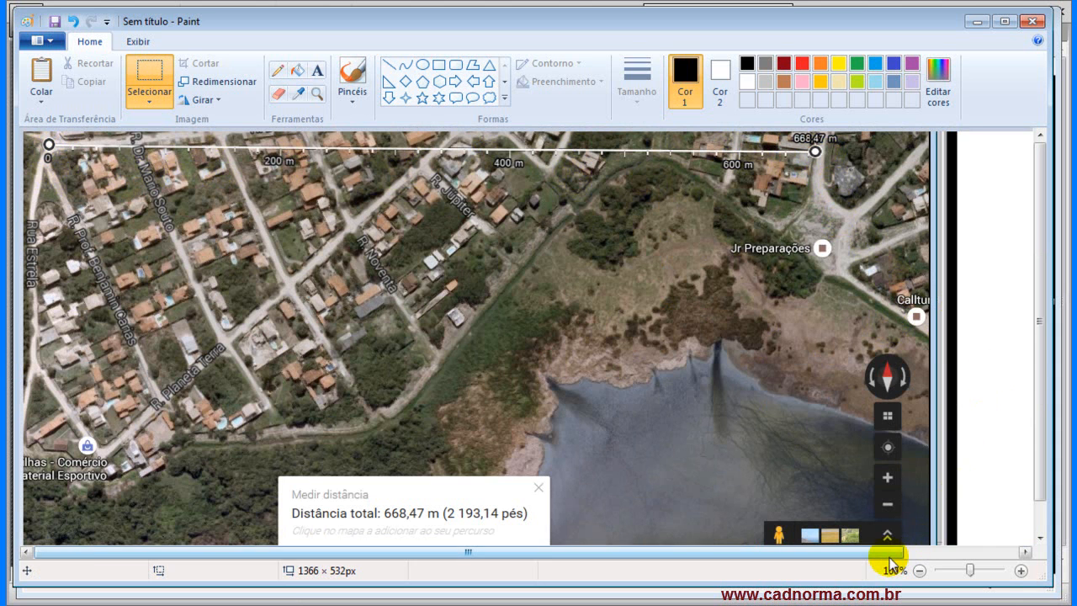
{"action": "left_click_drag", "start_coordinate": [886, 553], "coordinate": [1025, 558]}
{"action": "left_click_drag", "start_coordinate": [1029, 353], "coordinate": [714, 332]}
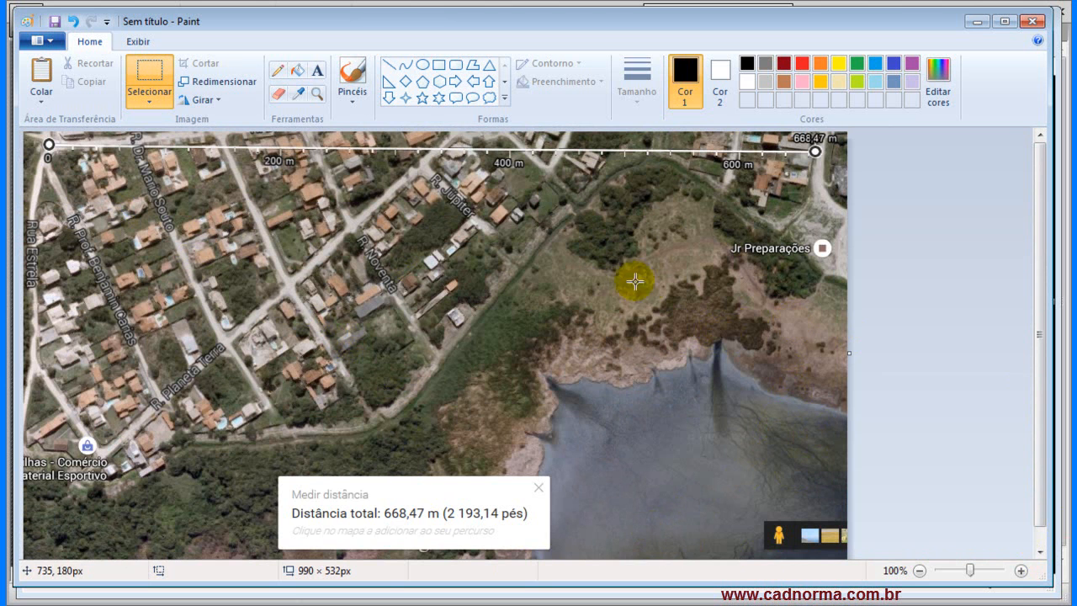
- Save the picture as a JPEG named Fazendinha in the folder "G-11 - Google Maps, Sketchup e Massas"
{"action": "left_click", "coordinate": [54, 25]}
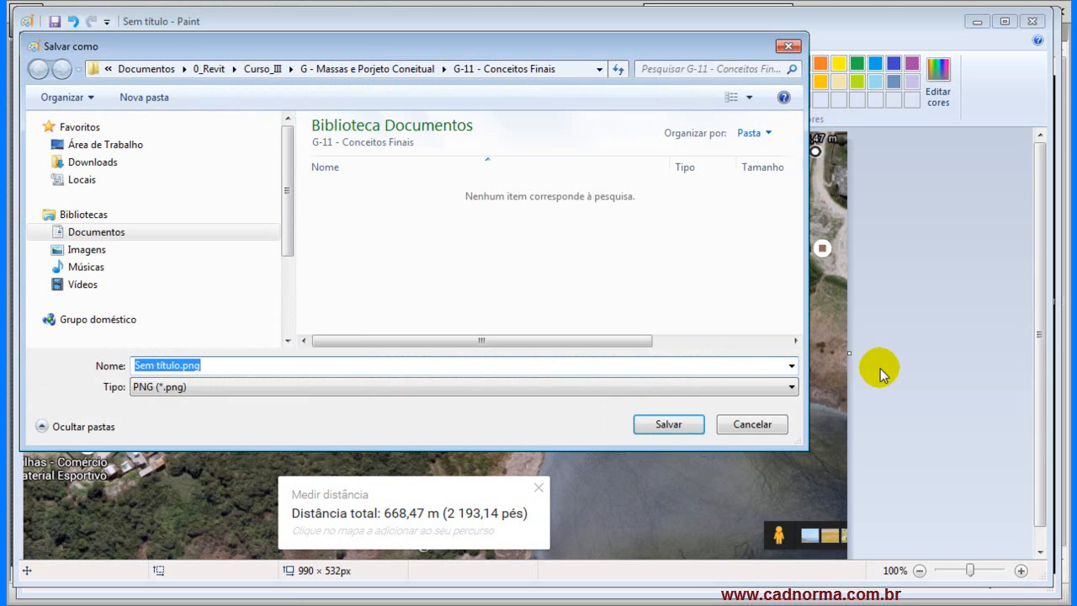
{"action": "left_click", "coordinate": [792, 386]}
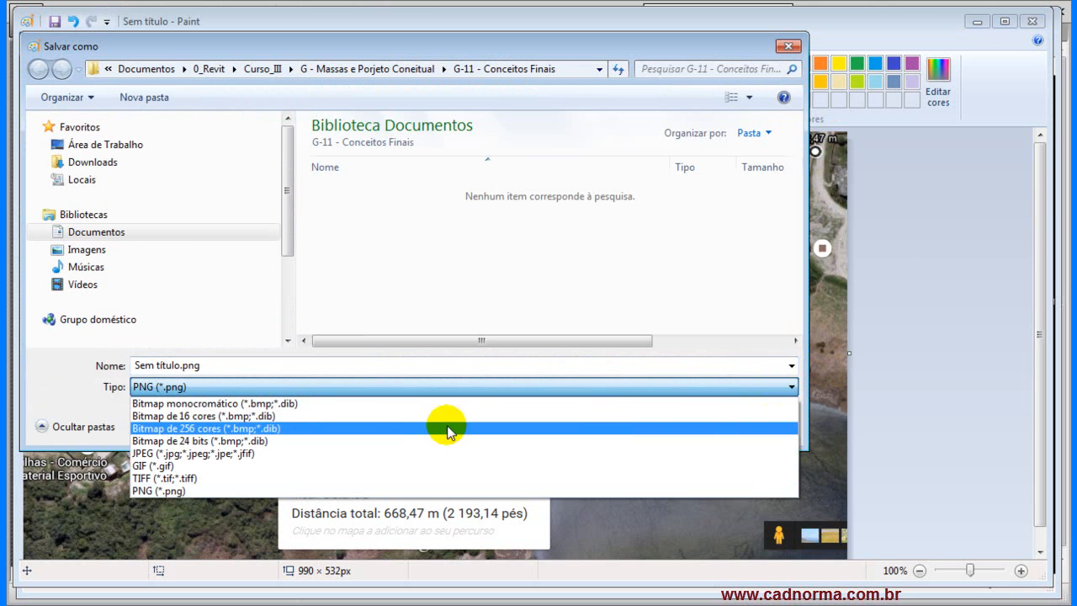
{"action": "left_click", "coordinate": [303, 452]}
{"action": "left_click", "coordinate": [44, 231]}
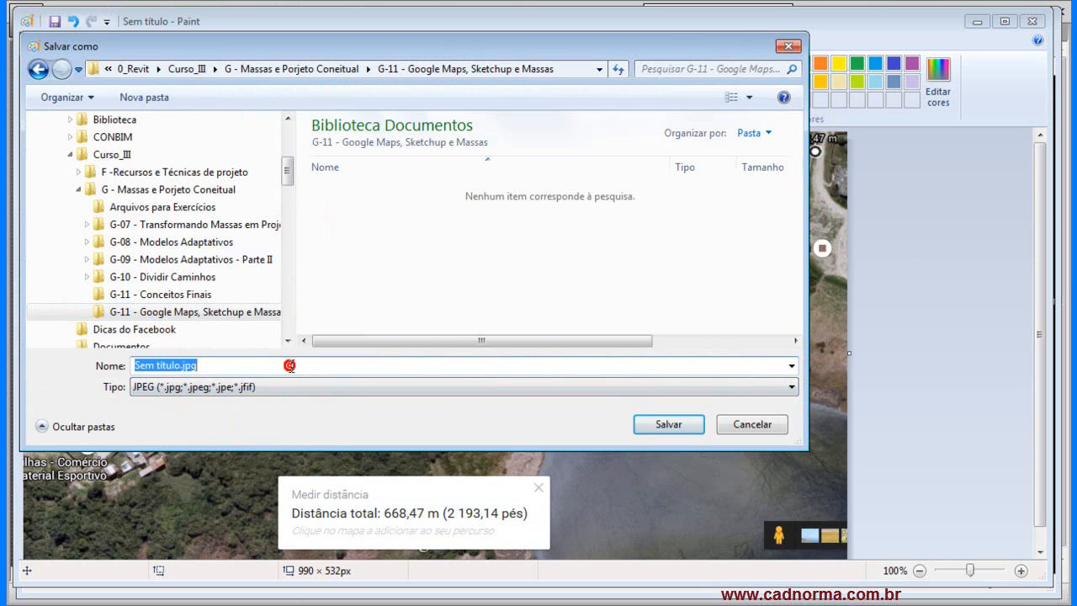
{"action": "type", "text": "Fazendinha"}
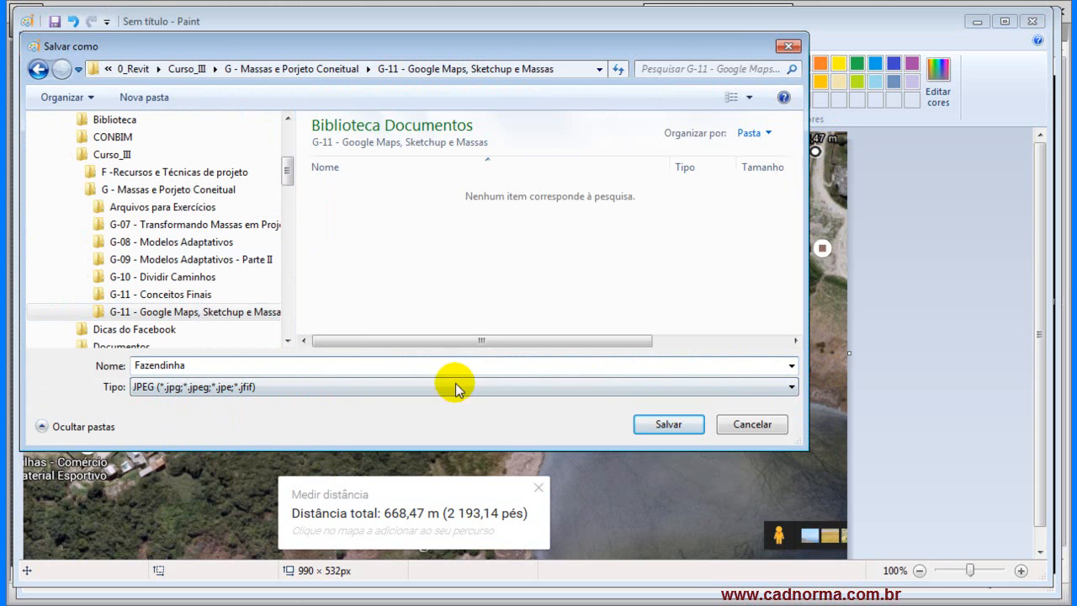
{"action": "left_click", "coordinate": [669, 424]}
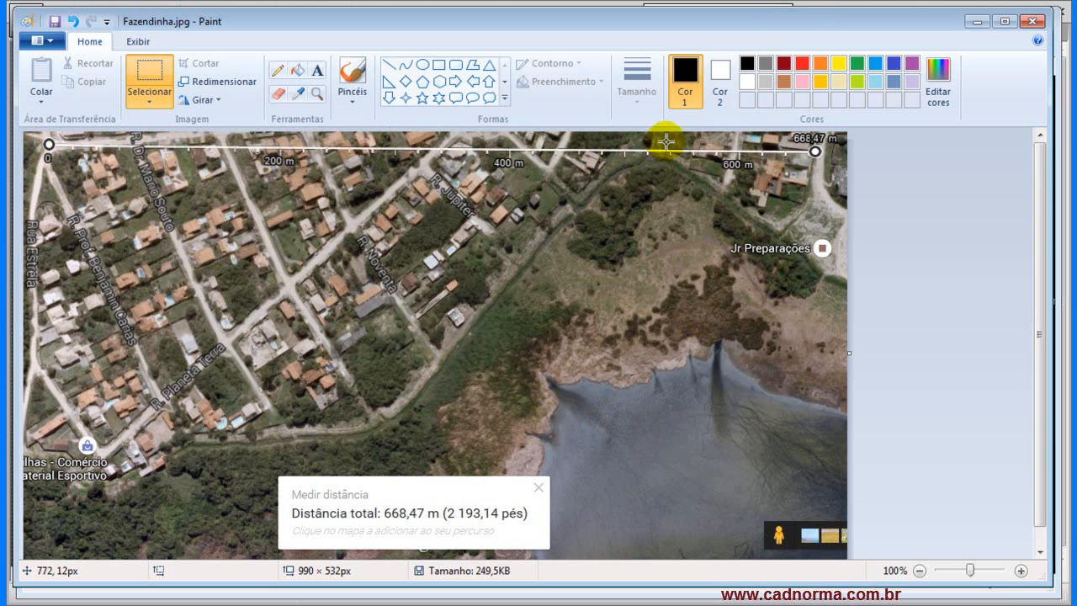
- Close Paint and the browser, and create a new Revit project from the Modelo de construção template
{"action": "left_click", "coordinate": [1036, 23]}
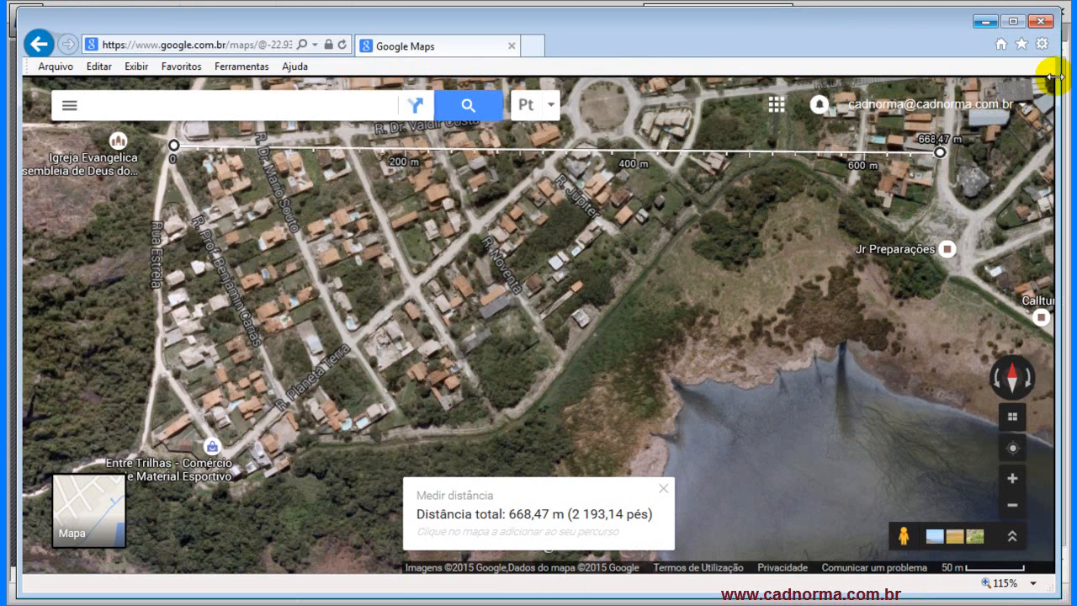
{"action": "left_click", "coordinate": [1036, 23]}
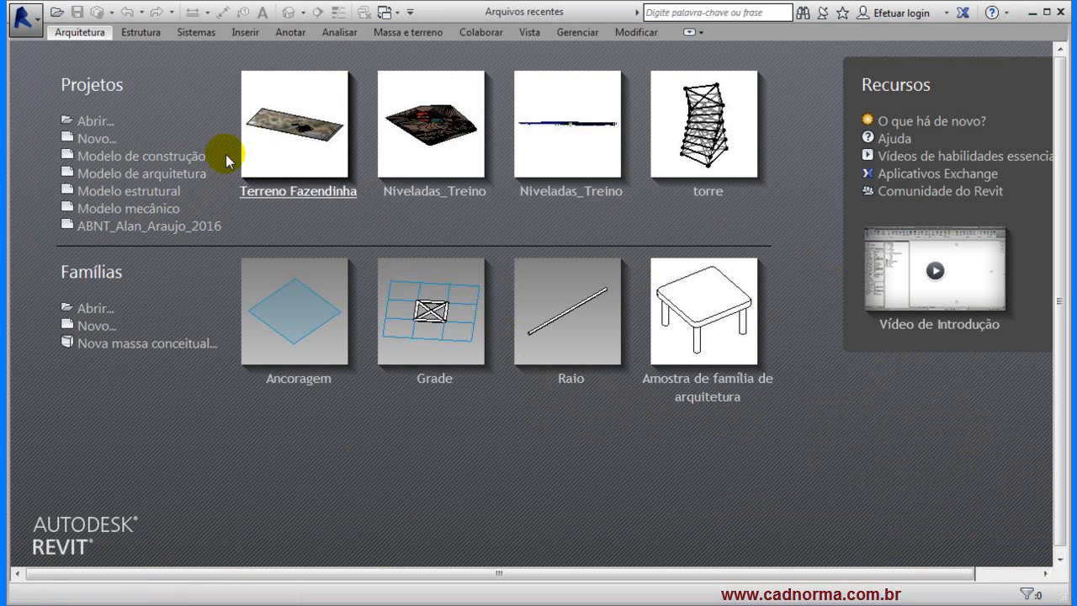
{"action": "left_click", "coordinate": [103, 139]}
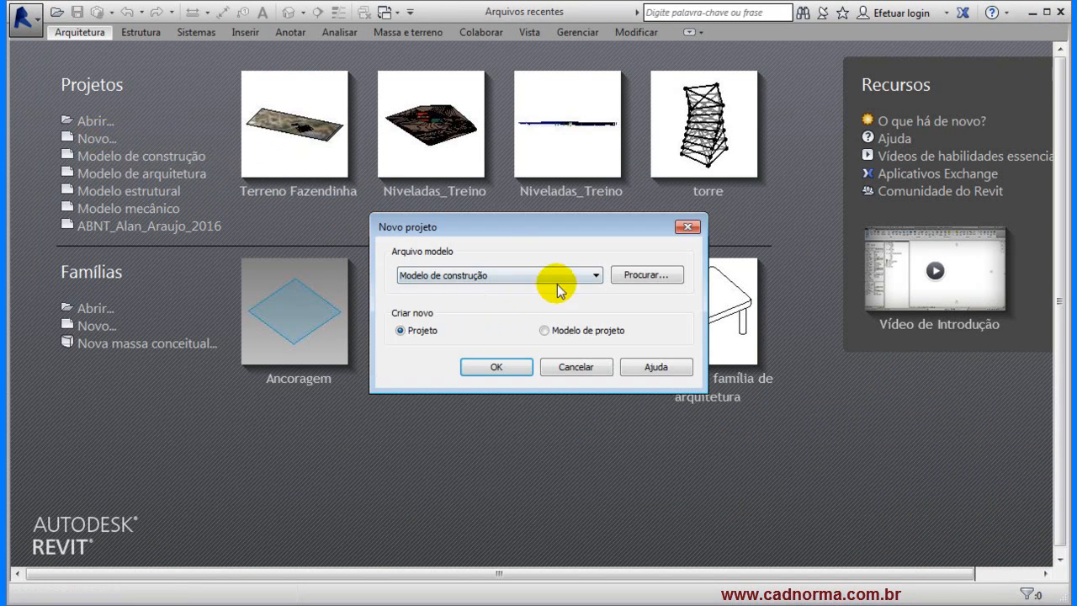
{"action": "left_click", "coordinate": [496, 367]}
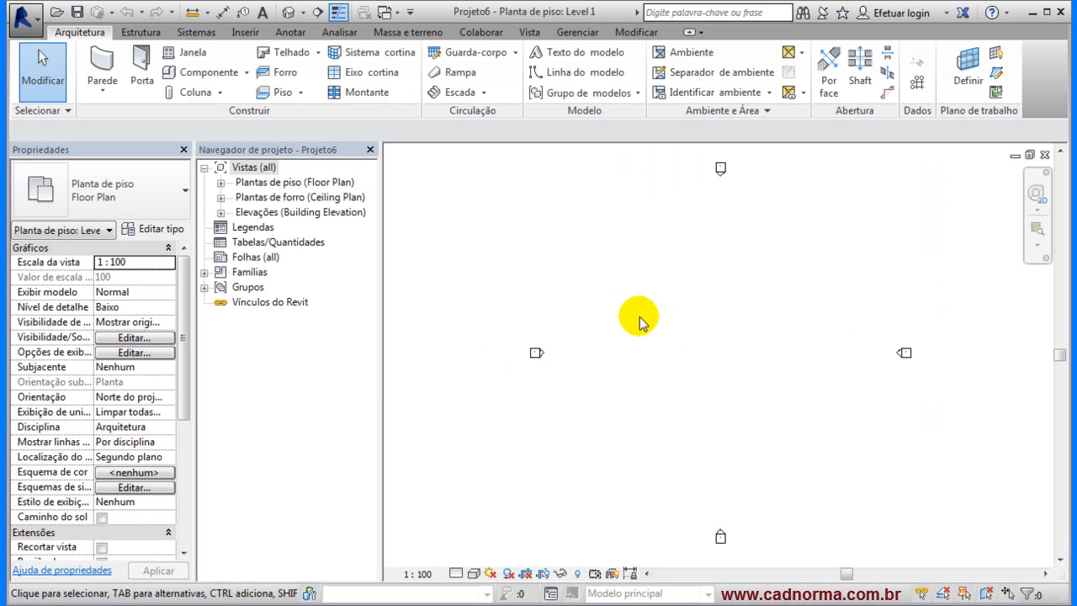
- Set the project's linear units to metres (Metros) with two decimal places
{"action": "key", "text": "u"}
{"action": "key", "text": "n"}
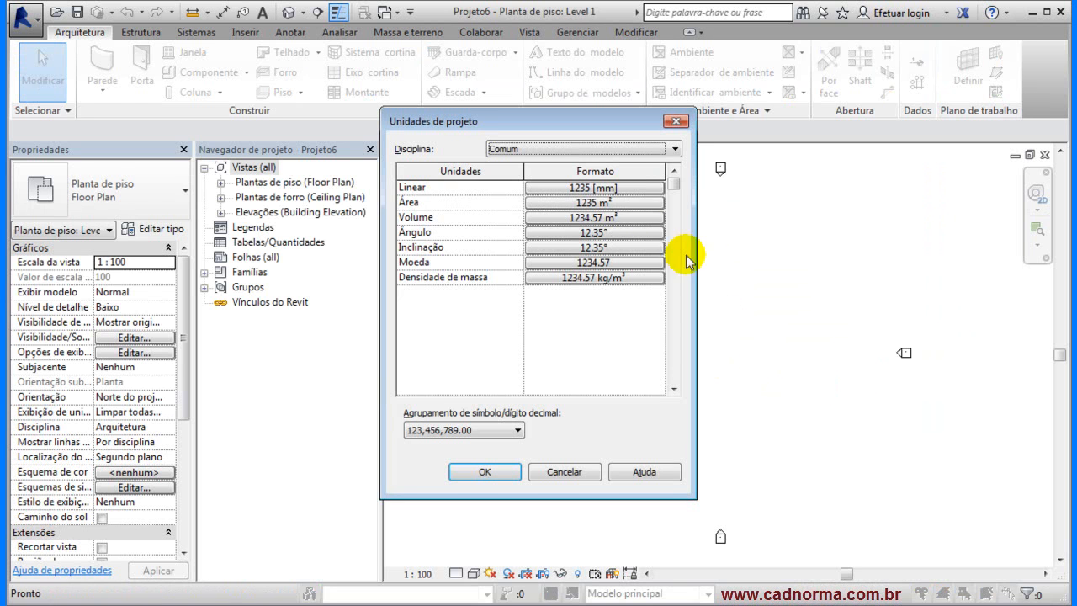
{"action": "left_click", "coordinate": [610, 187]}
{"action": "left_click", "coordinate": [663, 218]}
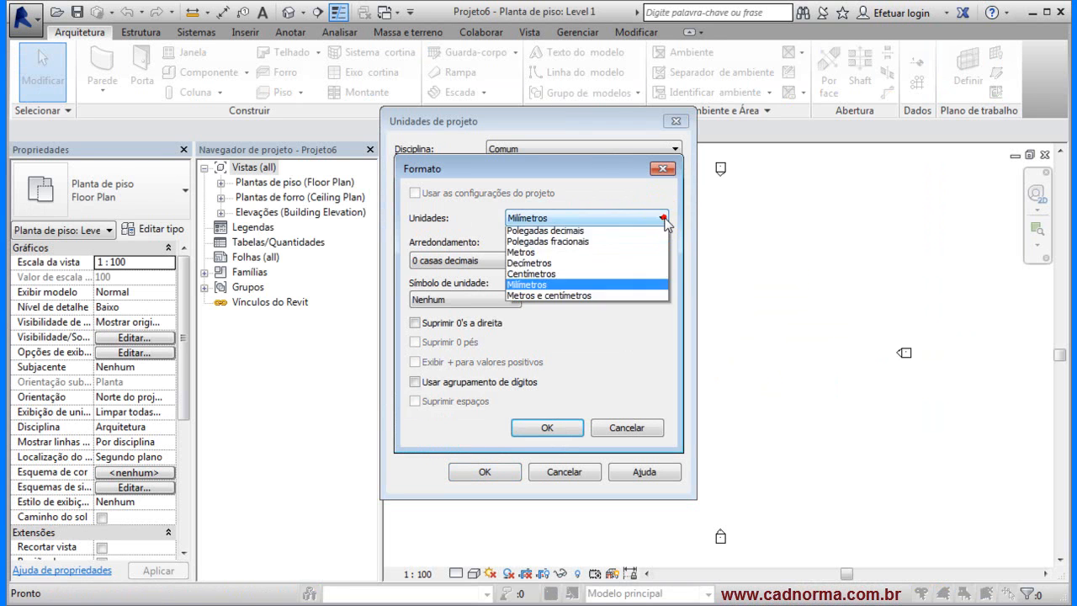
{"action": "left_click", "coordinate": [614, 272]}
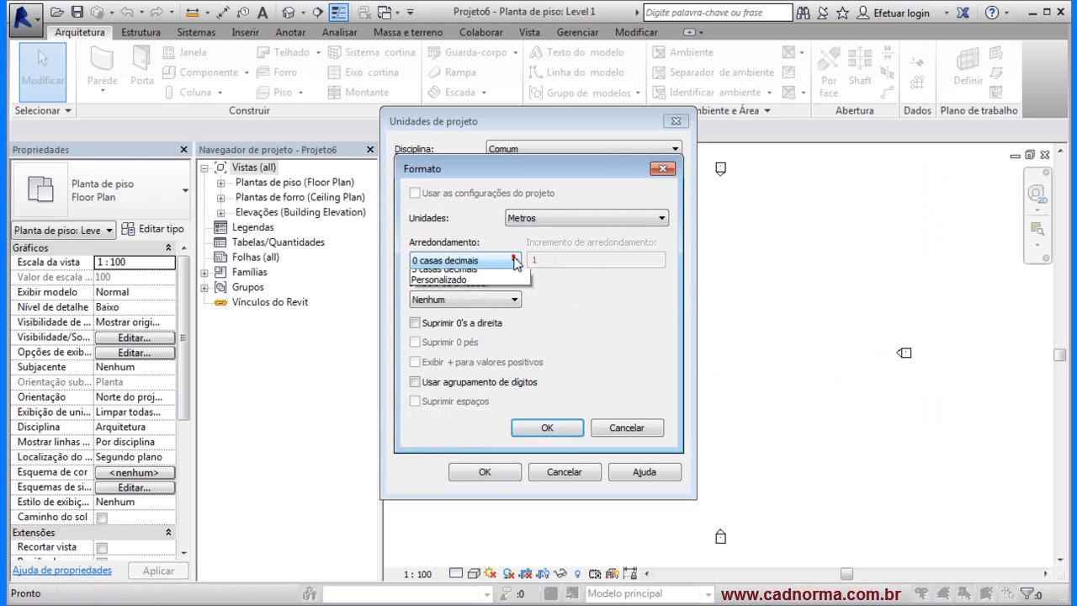
{"action": "left_click", "coordinate": [516, 262]}
{"action": "left_click", "coordinate": [464, 327]}
{"action": "left_click", "coordinate": [546, 429]}
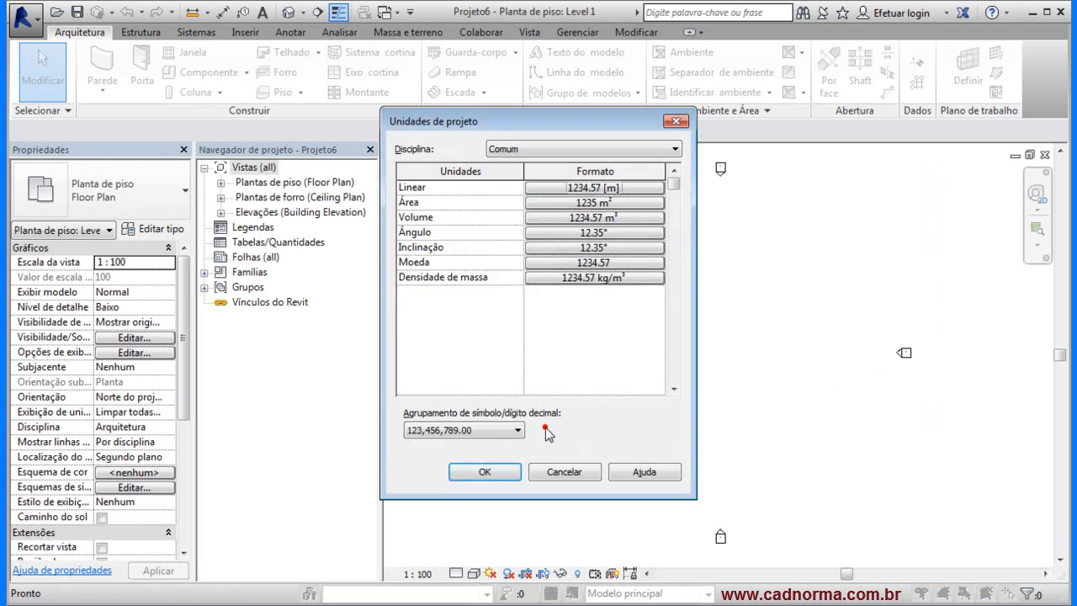
{"action": "left_click", "coordinate": [490, 471]}
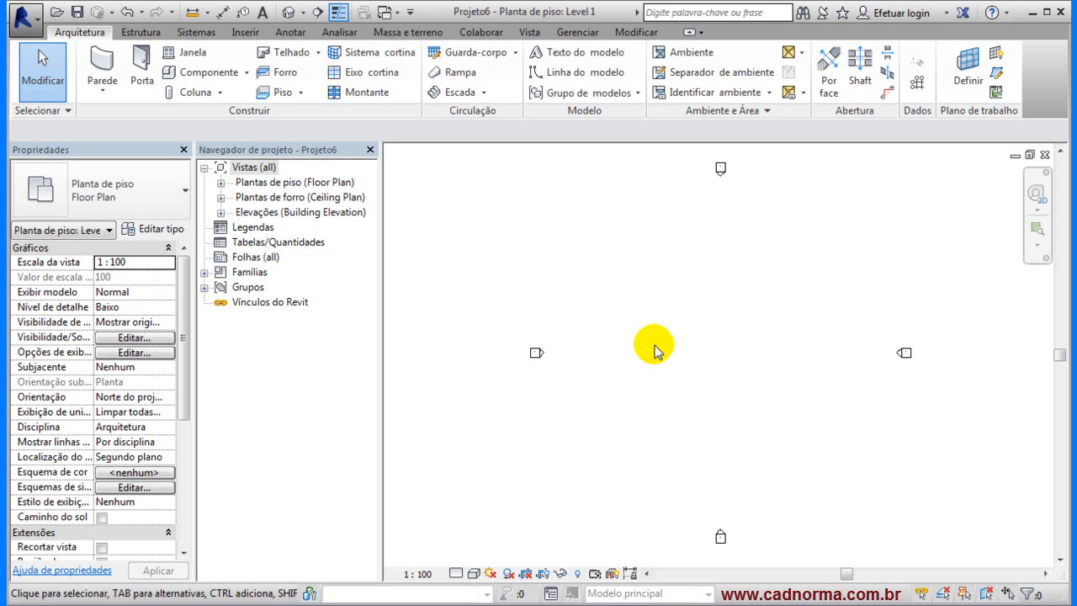
- Create a new decal type named Fazendinha
{"action": "left_click", "coordinate": [246, 32]}
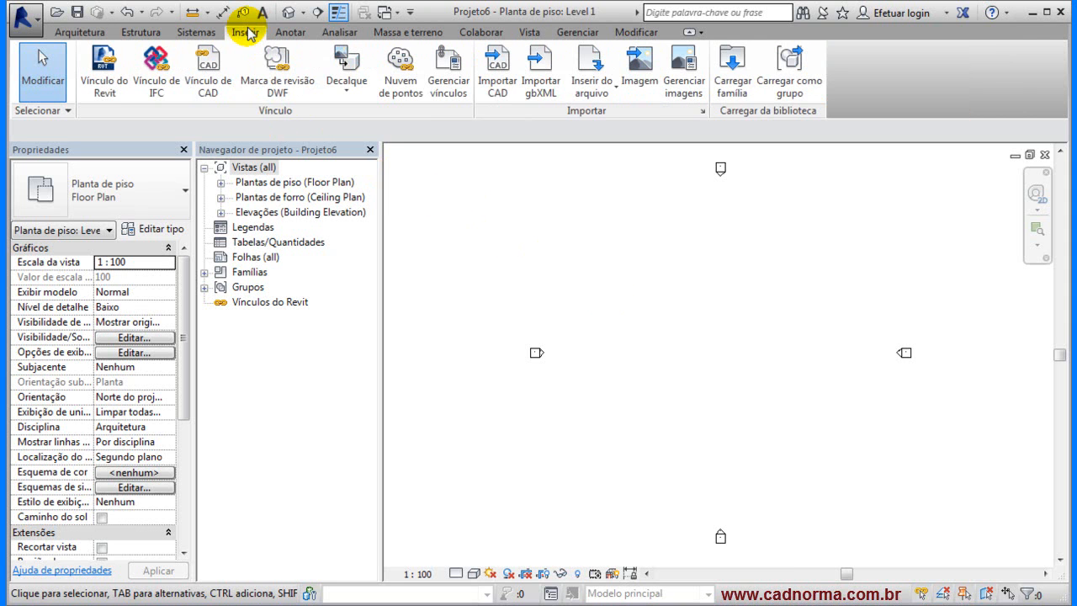
{"action": "left_click", "coordinate": [357, 62]}
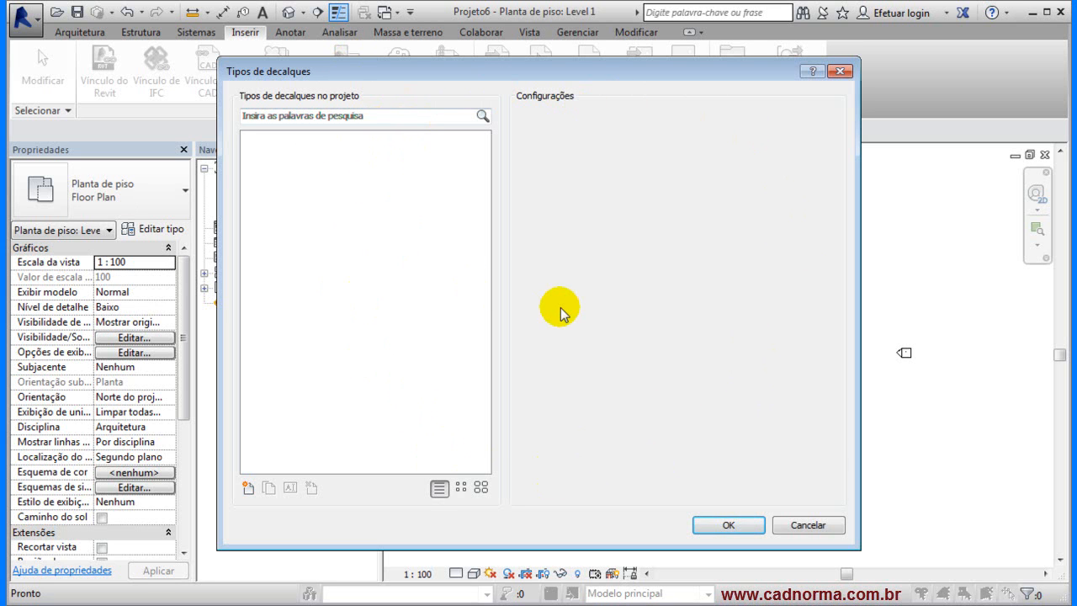
{"action": "left_click", "coordinate": [249, 487]}
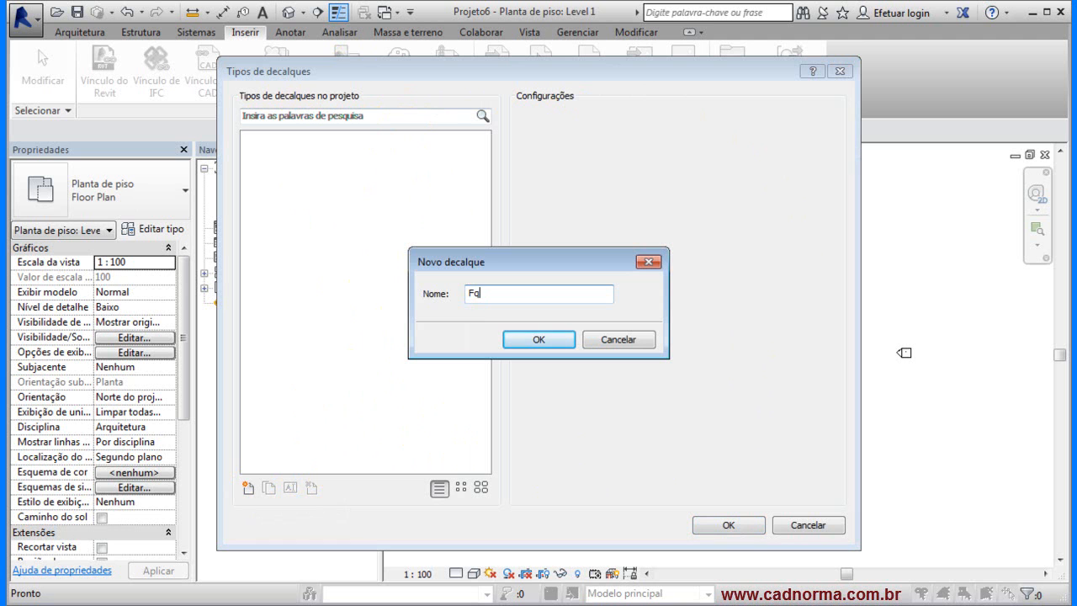
{"action": "left_click", "coordinate": [541, 340]}
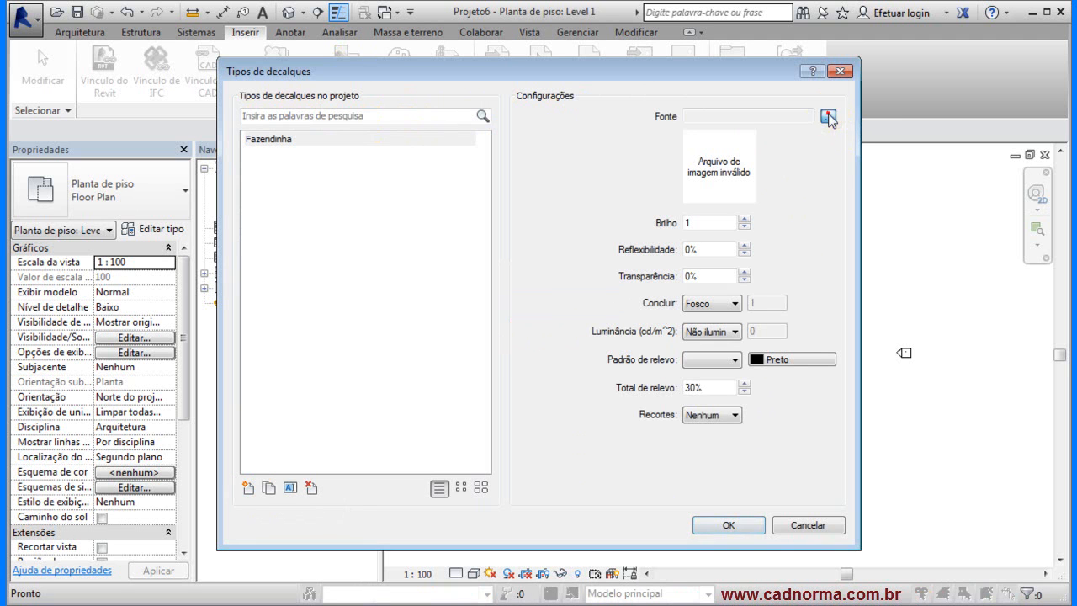
- Assign Fazendinha.jpg from "G-11 - Google Maps, Sketchup e Massas" as the decal type's source image, and leave decal placement without placing it
{"action": "left_click", "coordinate": [828, 116]}
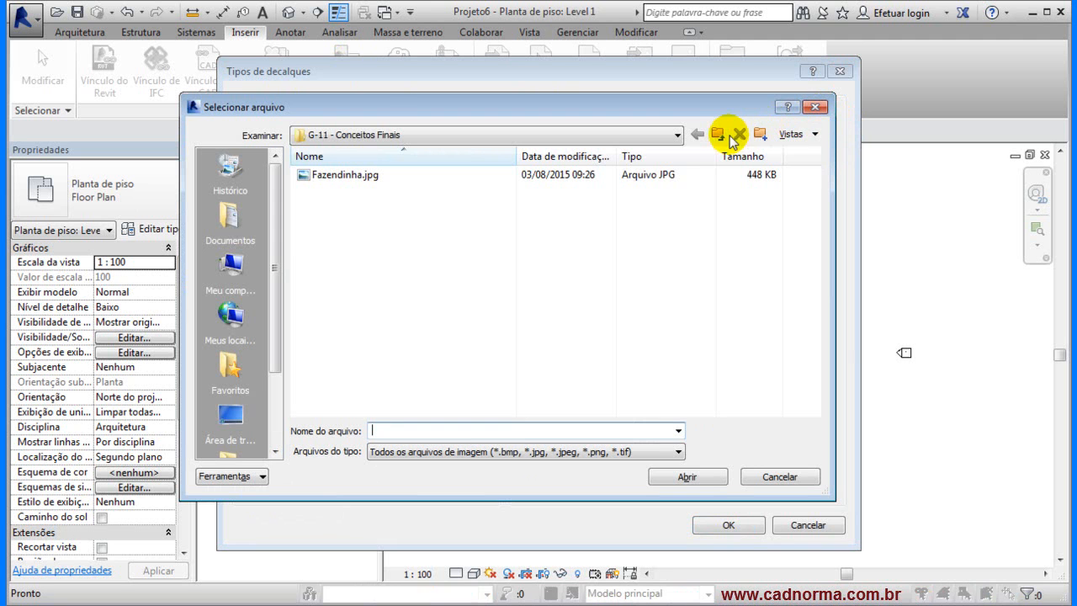
{"action": "left_click", "coordinate": [718, 136]}
{"action": "double_click", "coordinate": [311, 270]}
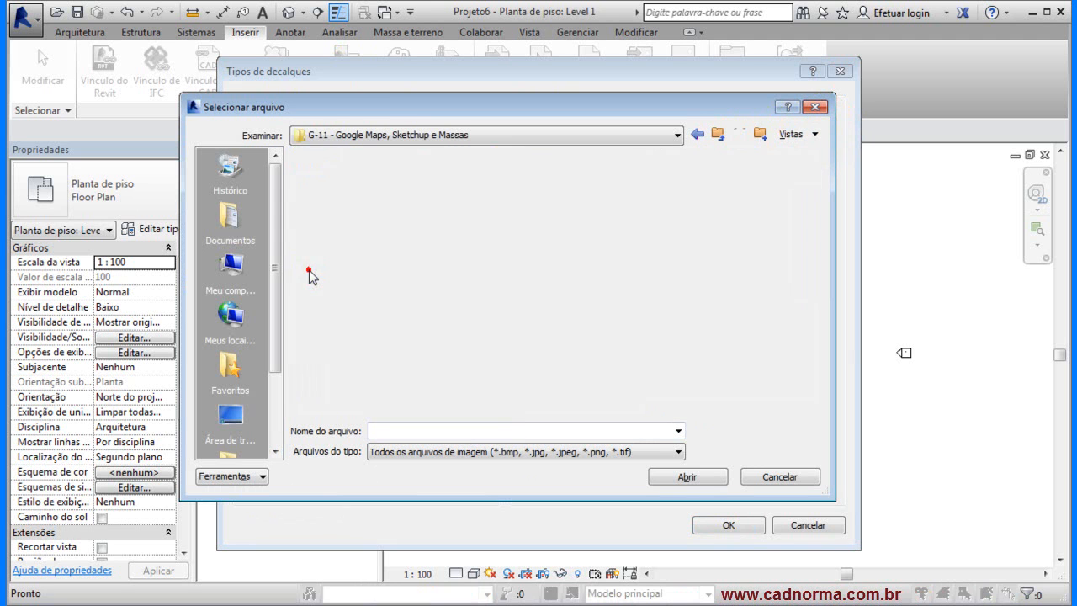
{"action": "left_click", "coordinate": [317, 176]}
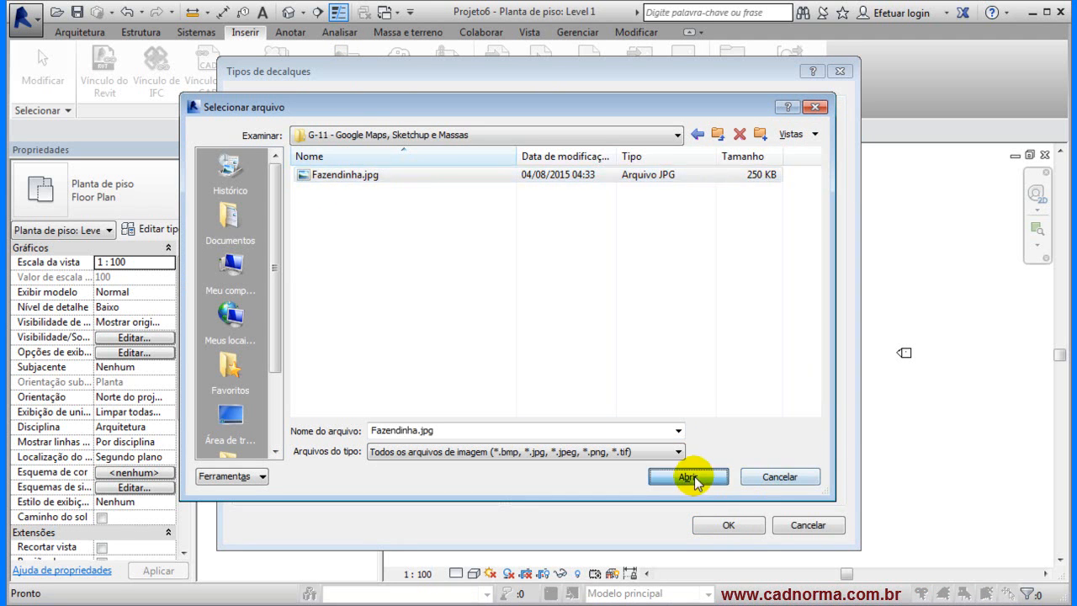
{"action": "left_click", "coordinate": [690, 476]}
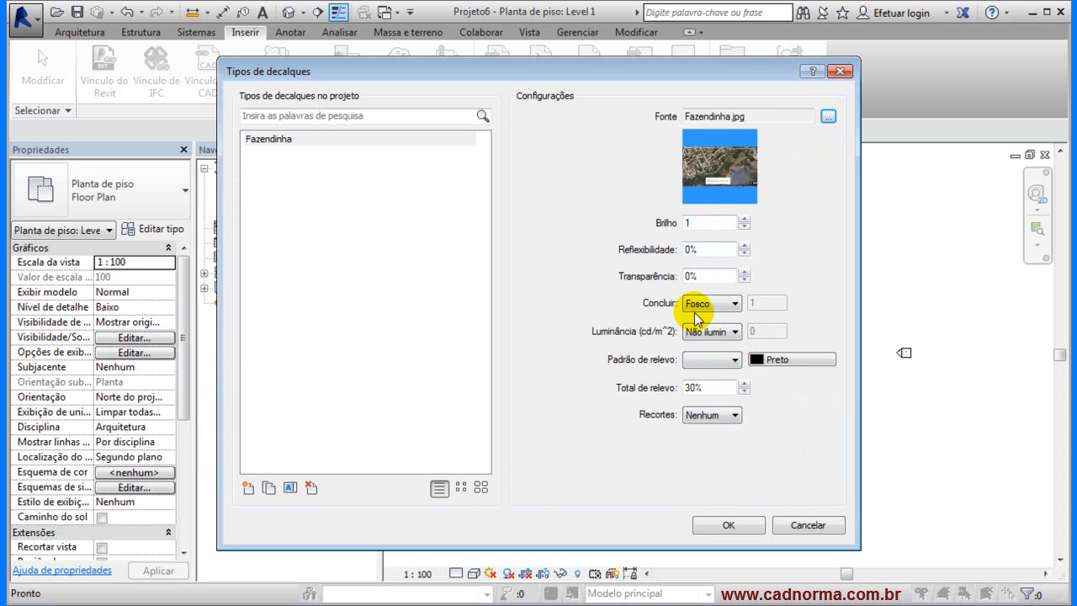
{"action": "left_click", "coordinate": [717, 525]}
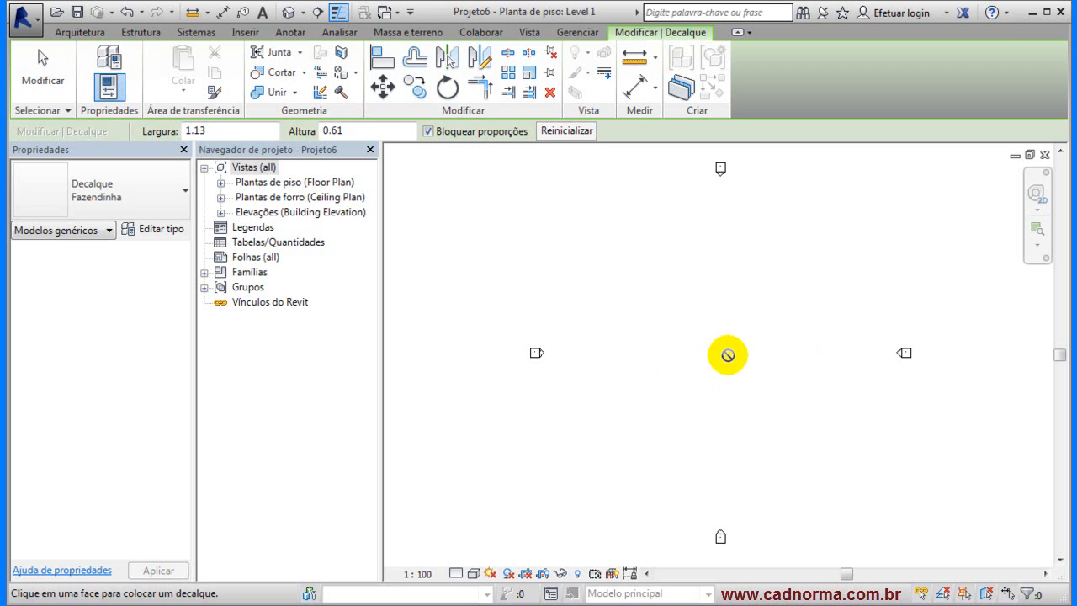
{"action": "left_click", "coordinate": [43, 61]}
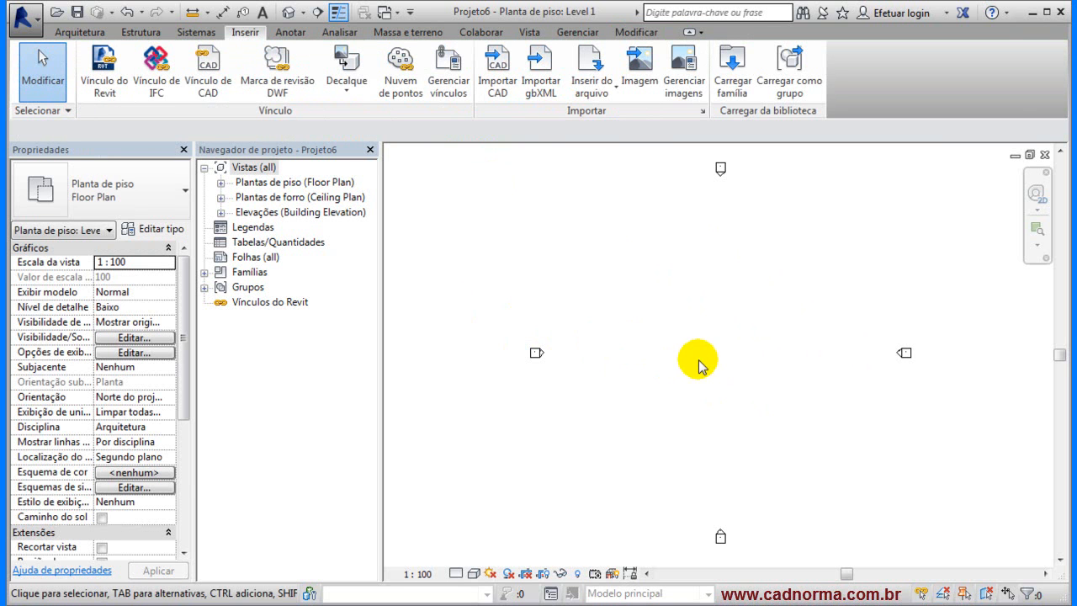
- Start a floor on Level 1 and sketch a rectangular boundary about 43 × 23 m between the elevation markers
{"action": "left_click", "coordinate": [66, 32]}
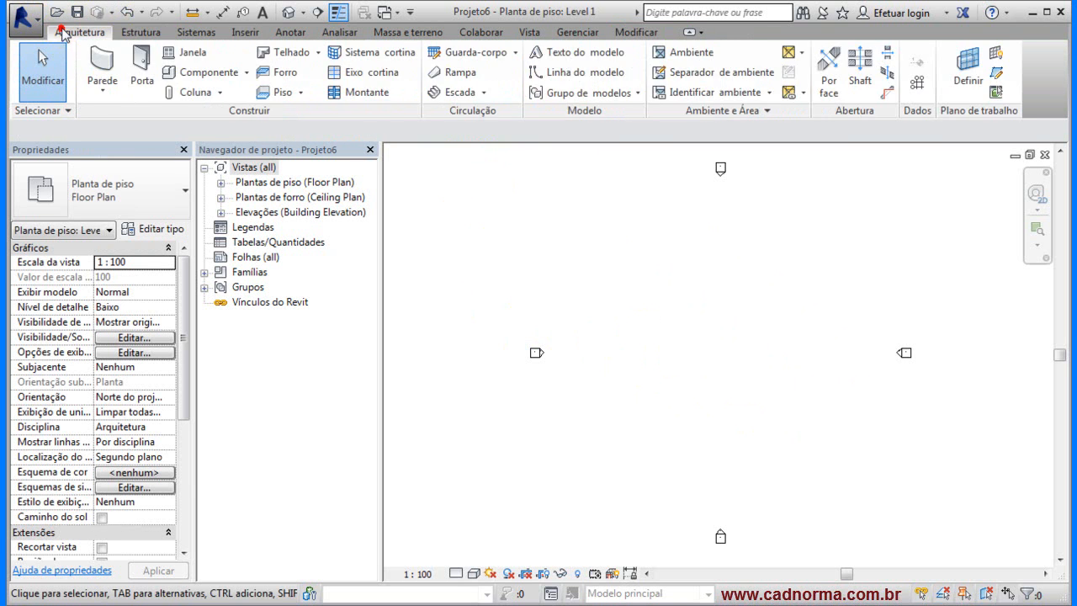
{"action": "left_click", "coordinate": [269, 93]}
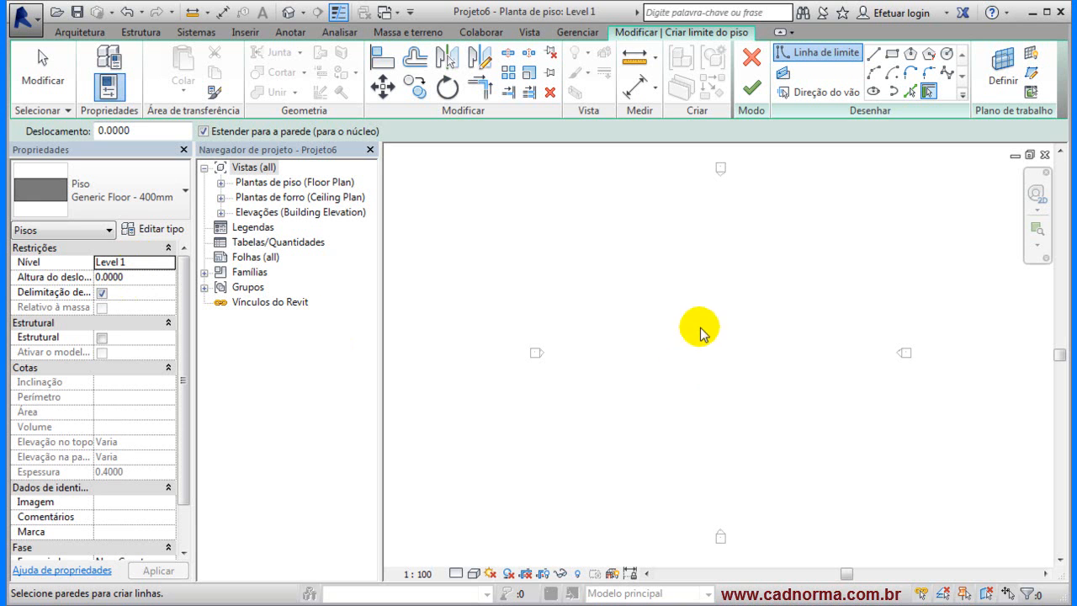
{"action": "left_click", "coordinate": [892, 55]}
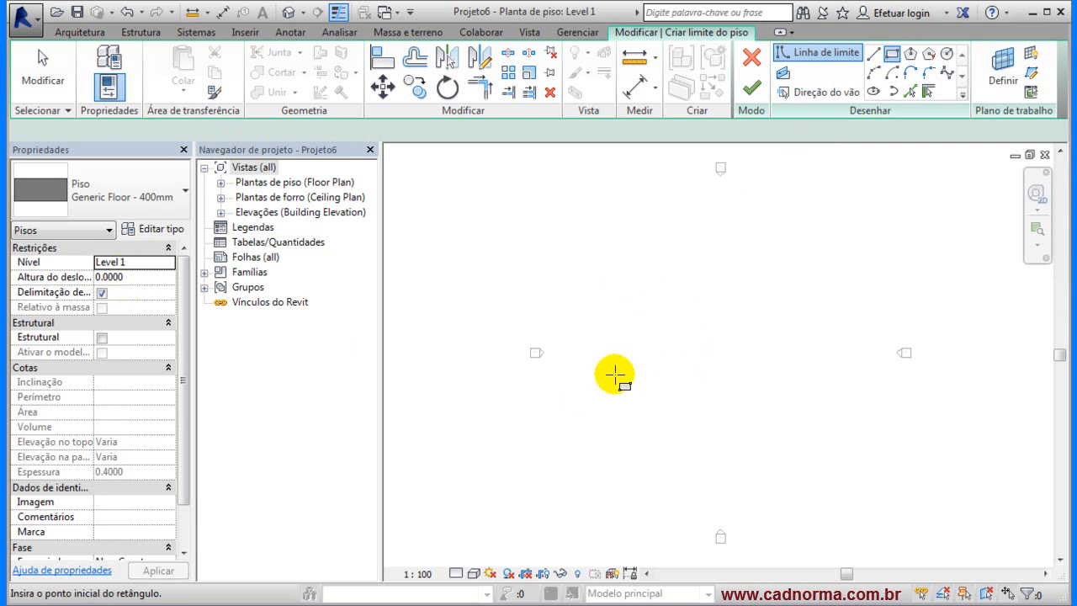
{"action": "left_click", "coordinate": [555, 454]}
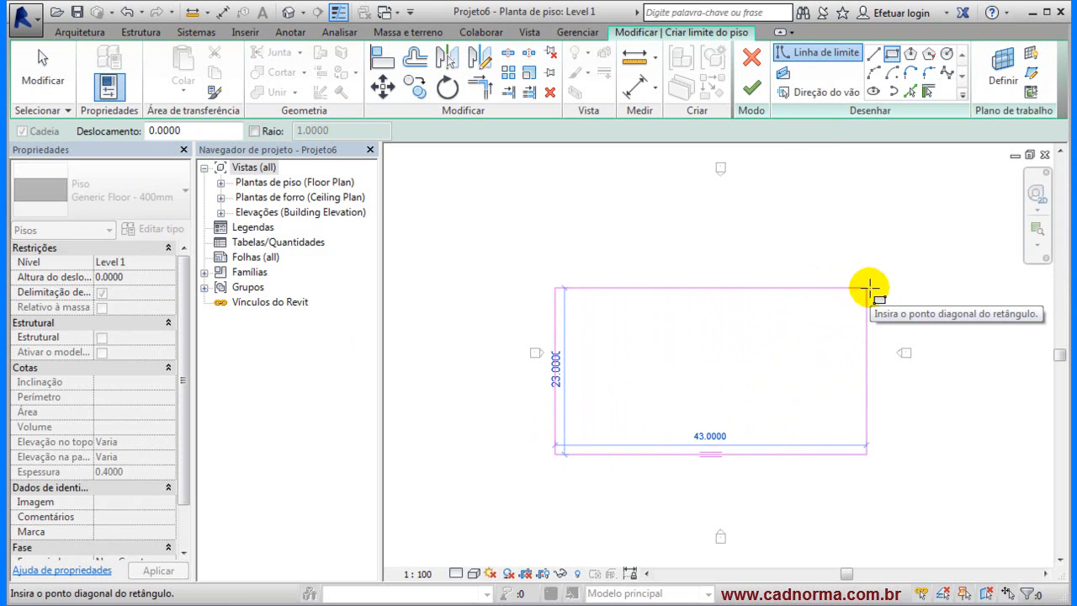
{"action": "left_click", "coordinate": [868, 289]}
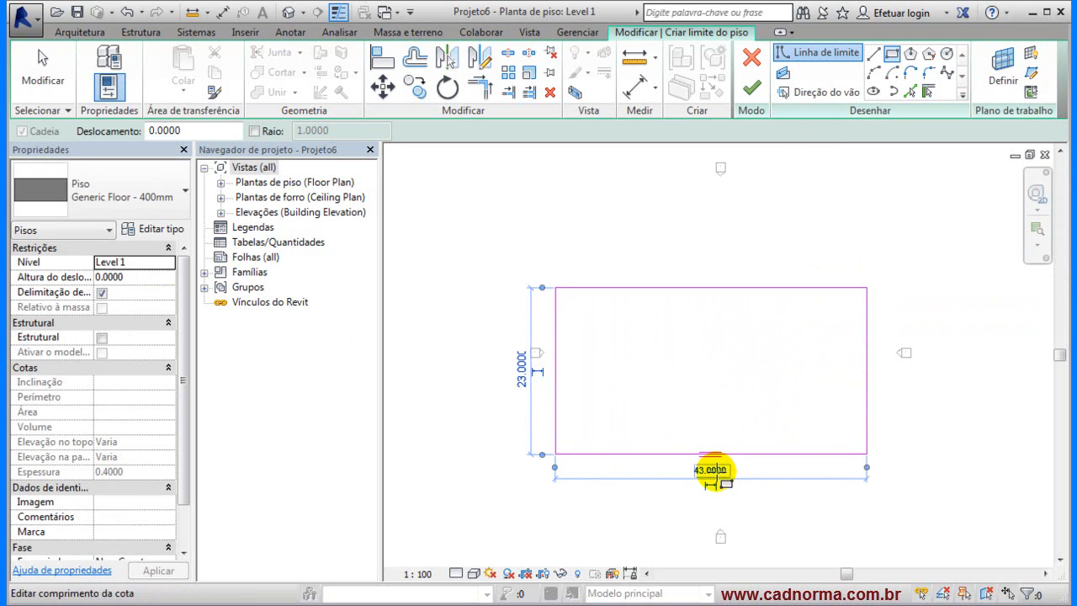
- Set the floor boundary's width to 600 m and its height to 300 m, and finish the floor
{"action": "left_click", "coordinate": [715, 471]}
{"action": "type", "text": "600"}
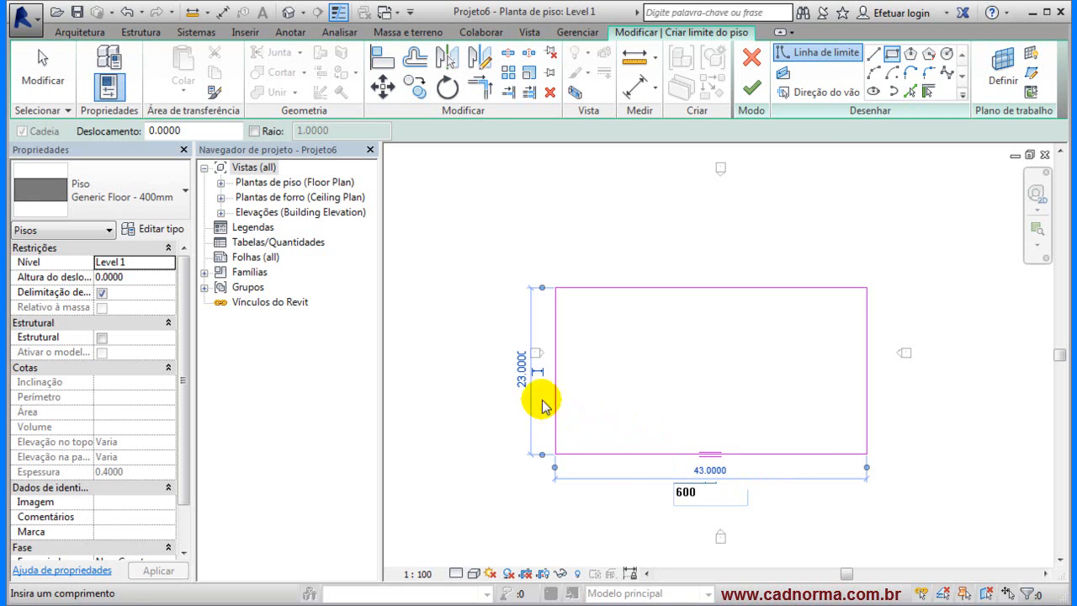
{"action": "key", "text": "Return"}
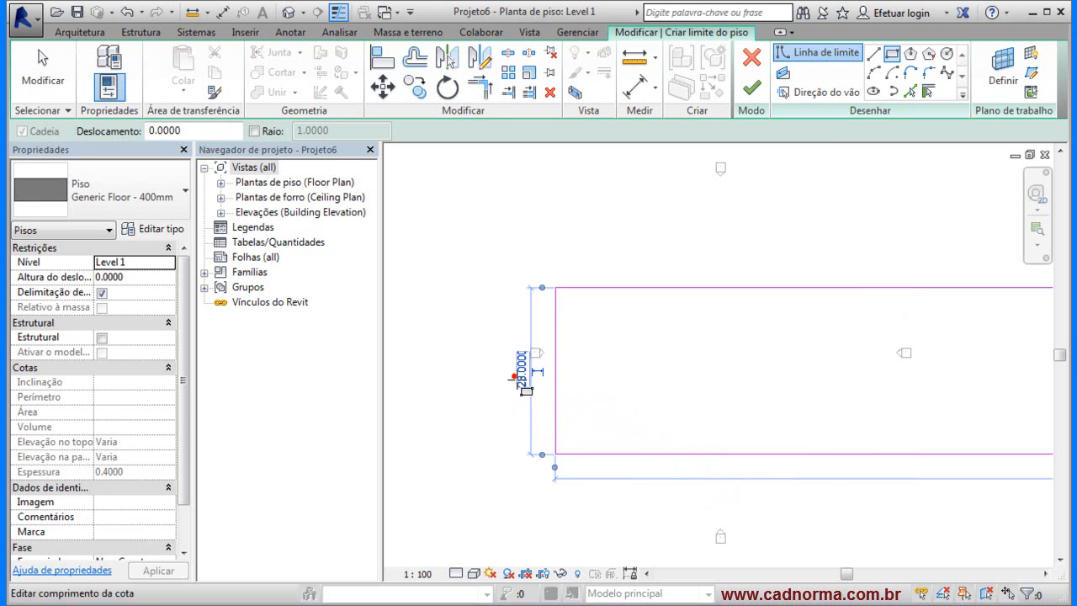
{"action": "left_click", "coordinate": [521, 370]}
{"action": "type", "text": "300"}
{"action": "key", "text": "Return"}
{"action": "key", "text": "Escape"}
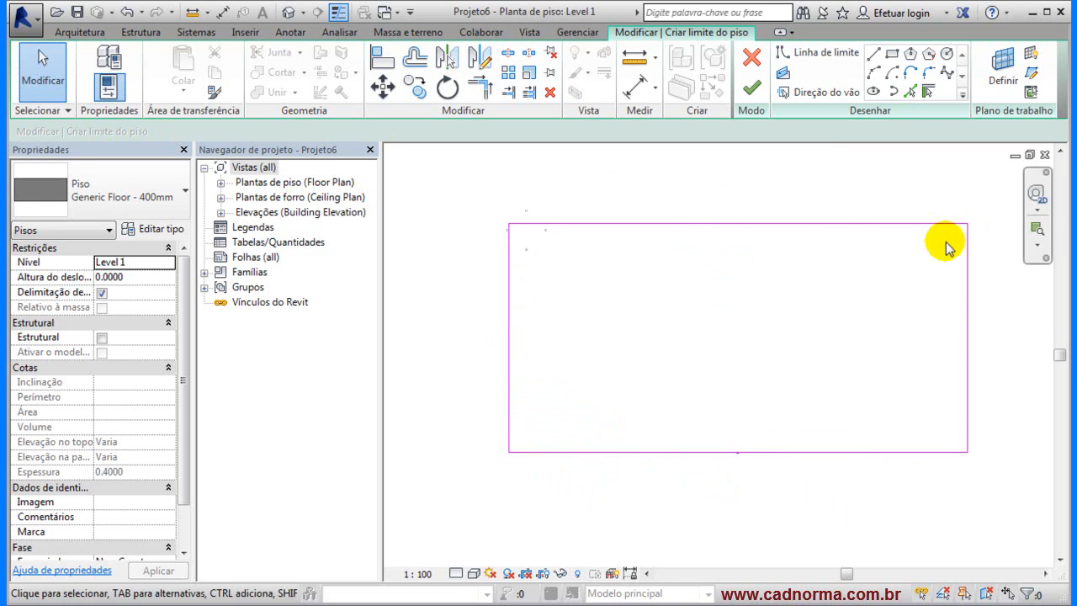
{"action": "left_click", "coordinate": [749, 88]}
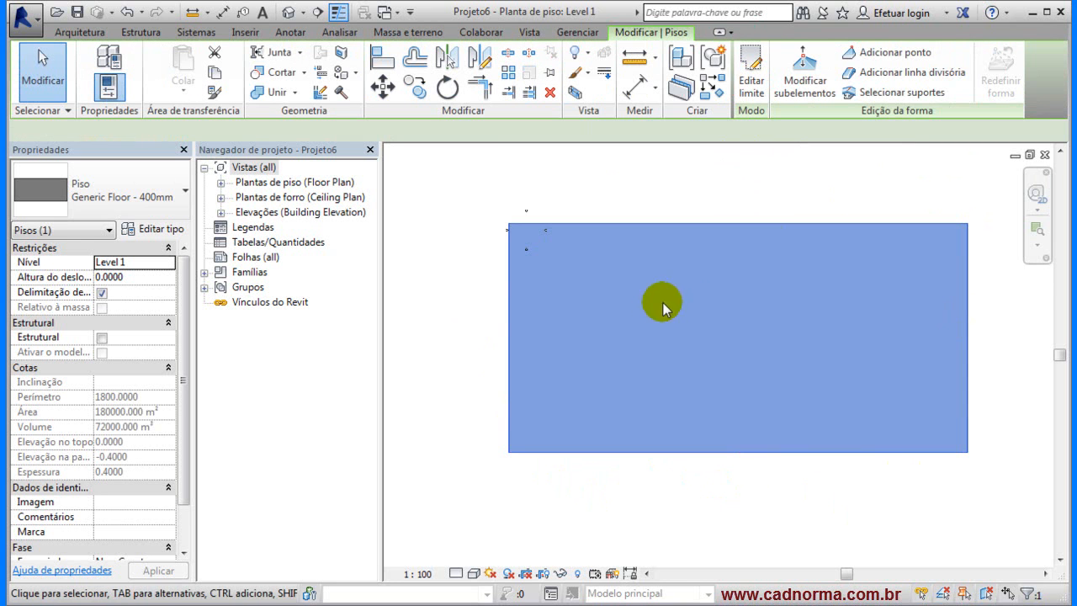
{"action": "left_click", "coordinate": [493, 171]}
- Move the four elevation markers outside the floor, placing one beyond each of its edges
{"action": "scroll", "coordinate": [512, 271], "scroll_direction": "up", "scroll_amount": 2}
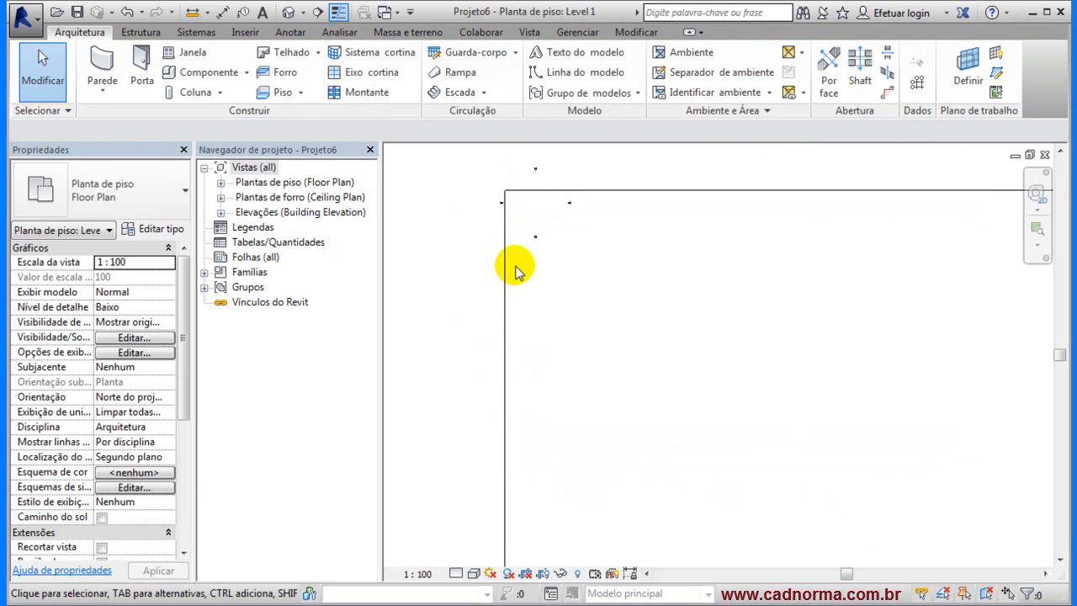
{"action": "left_click", "coordinate": [553, 241]}
{"action": "scroll", "coordinate": [553, 241], "scroll_direction": "down", "scroll_amount": 3}
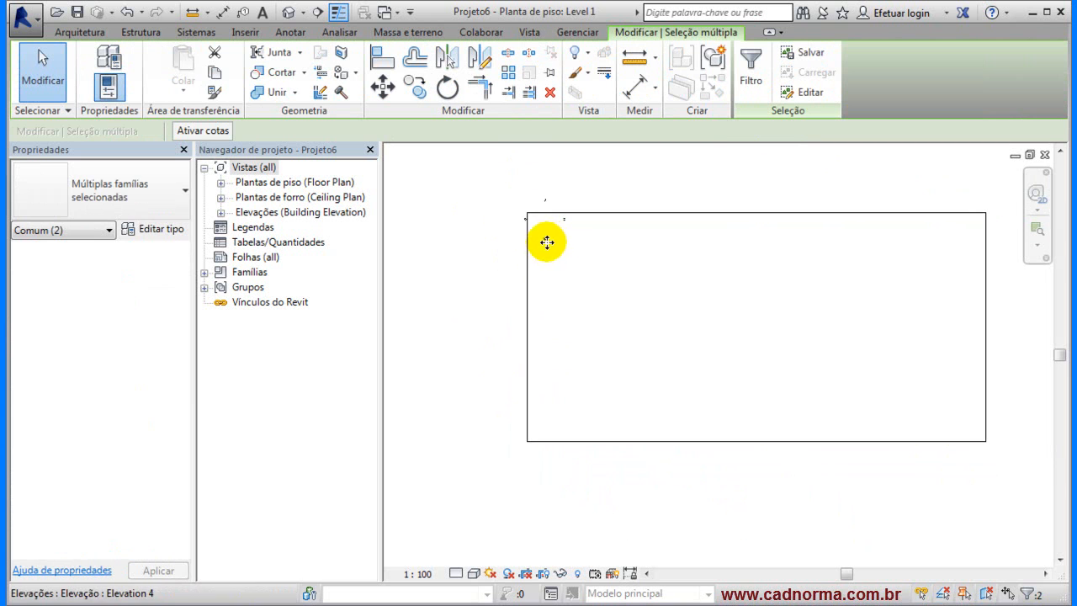
{"action": "left_click_drag", "start_coordinate": [765, 478], "coordinate": [766, 477]}
{"action": "mouse_move", "coordinate": [535, 190]}
{"action": "left_mouse_down"}
{"action": "mouse_move", "coordinate": [552, 207]}
{"action": "mouse_move", "coordinate": [602, 199]}
{"action": "left_mouse_up"}
{"action": "left_click_drag", "start_coordinate": [742, 187], "coordinate": [742, 187]}
{"action": "mouse_move", "coordinate": [556, 205]}
{"action": "left_mouse_down"}
{"action": "mouse_move", "coordinate": [589, 245]}
{"action": "mouse_move", "coordinate": [883, 315]}
{"action": "mouse_move", "coordinate": [1006, 328]}
{"action": "left_mouse_up"}
{"action": "mouse_move", "coordinate": [495, 201]}
{"action": "left_mouse_down"}
{"action": "mouse_move", "coordinate": [552, 234]}
{"action": "mouse_move", "coordinate": [517, 261]}
{"action": "mouse_move", "coordinate": [487, 326]}
{"action": "left_mouse_up"}
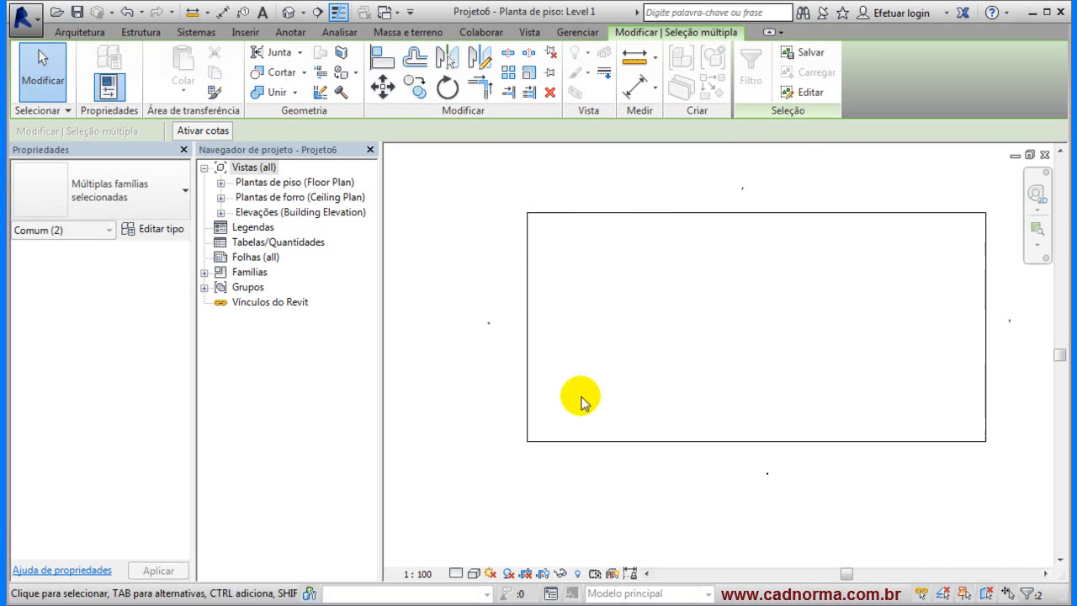
{"action": "left_click", "coordinate": [459, 223]}
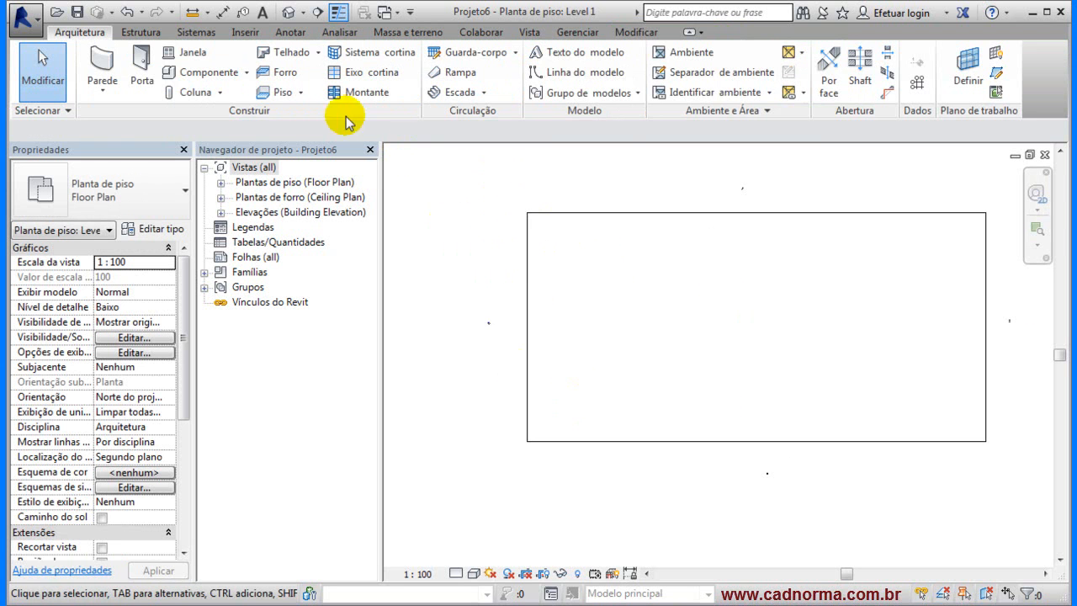
- Place the Fazendinha decal on the floor and end decal placement
{"action": "left_click", "coordinate": [246, 32]}
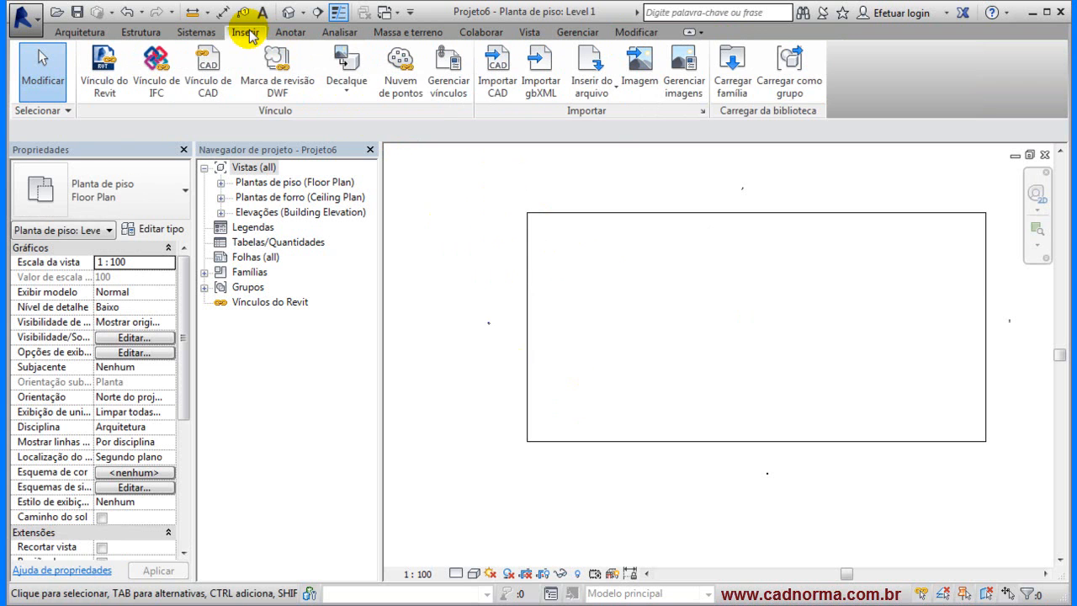
{"action": "left_click", "coordinate": [347, 59]}
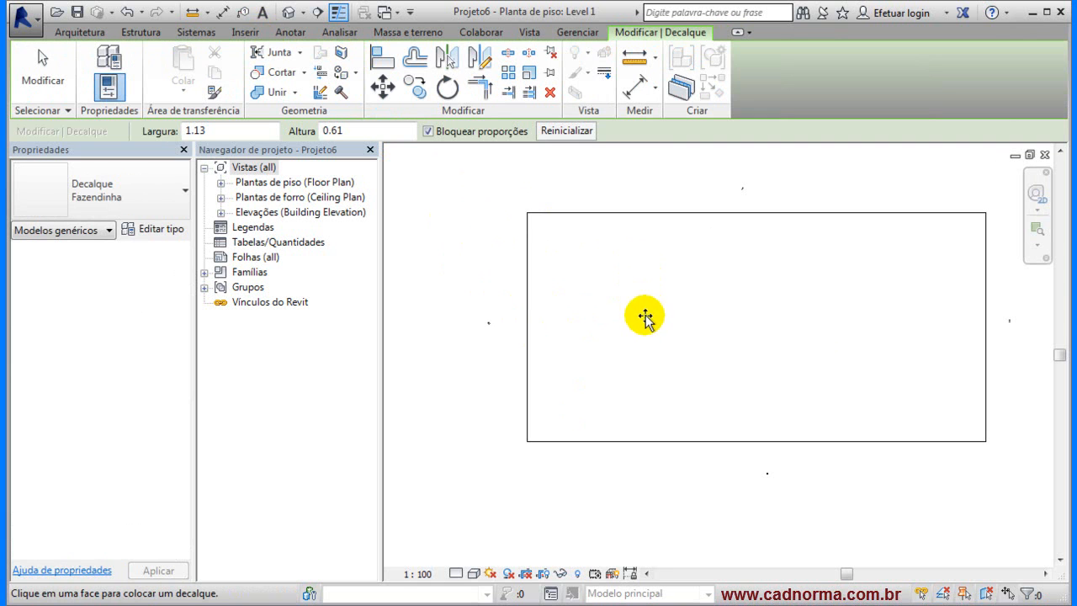
{"action": "scroll", "coordinate": [648, 322], "scroll_direction": "up", "scroll_amount": 8}
{"action": "left_click", "coordinate": [47, 76]}
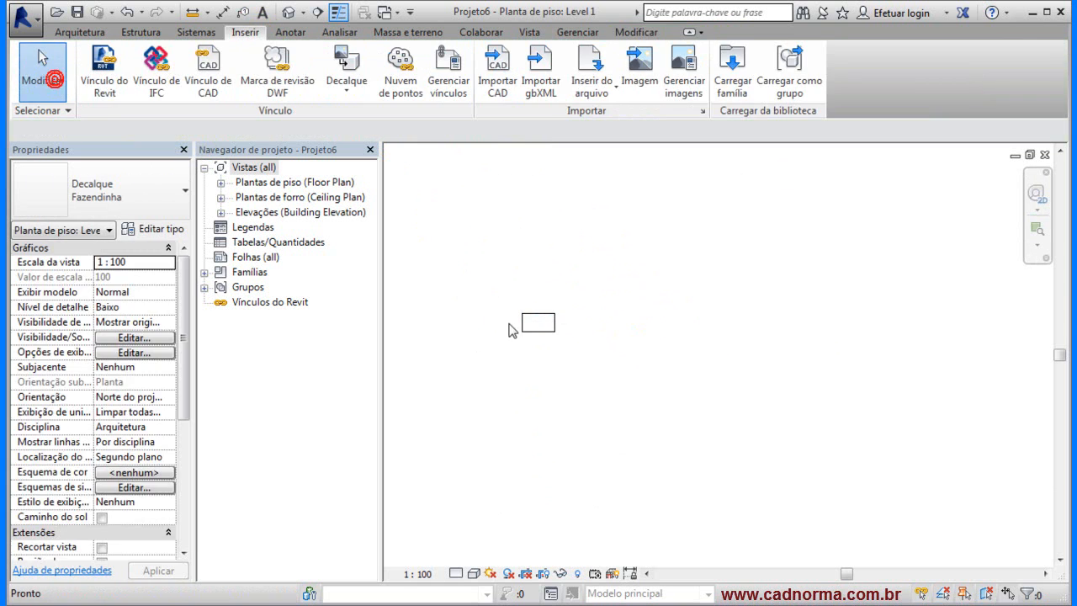
- Switch the Level 1 plan's visual style to Realista so the decal's image is displayed
{"action": "scroll", "coordinate": [548, 329], "scroll_direction": "up", "scroll_amount": 5}
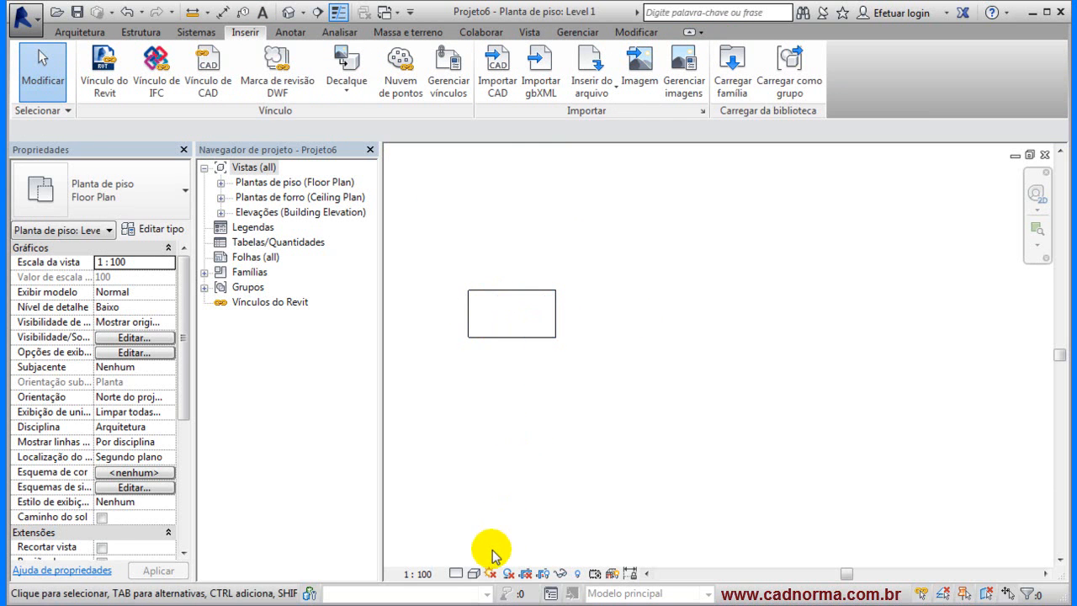
{"action": "left_click", "coordinate": [473, 573]}
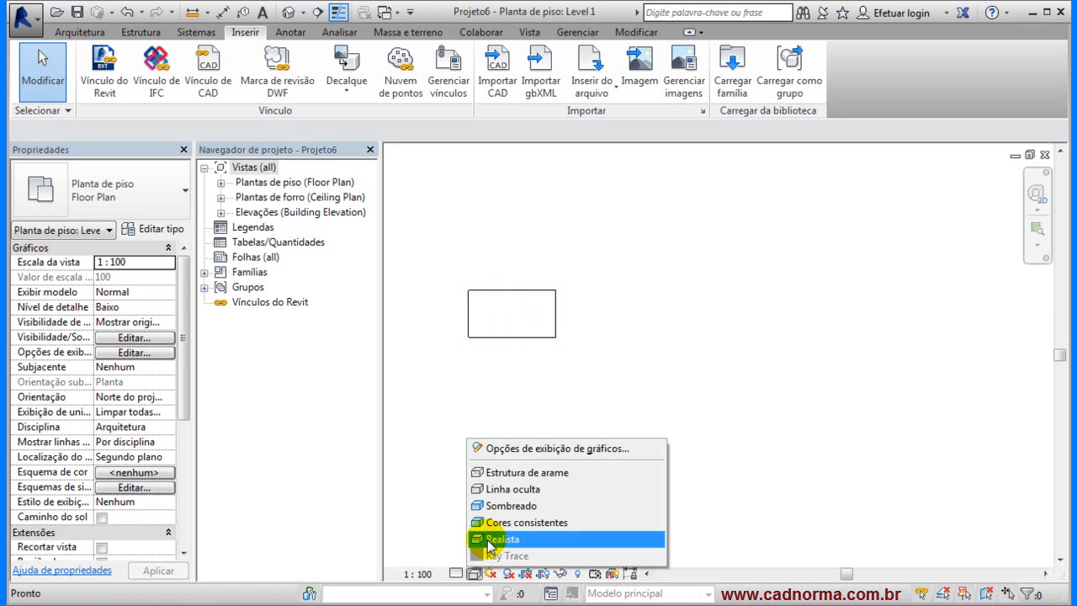
{"action": "left_click", "coordinate": [487, 539]}
{"action": "scroll", "coordinate": [536, 322], "scroll_direction": "up", "scroll_amount": 4}
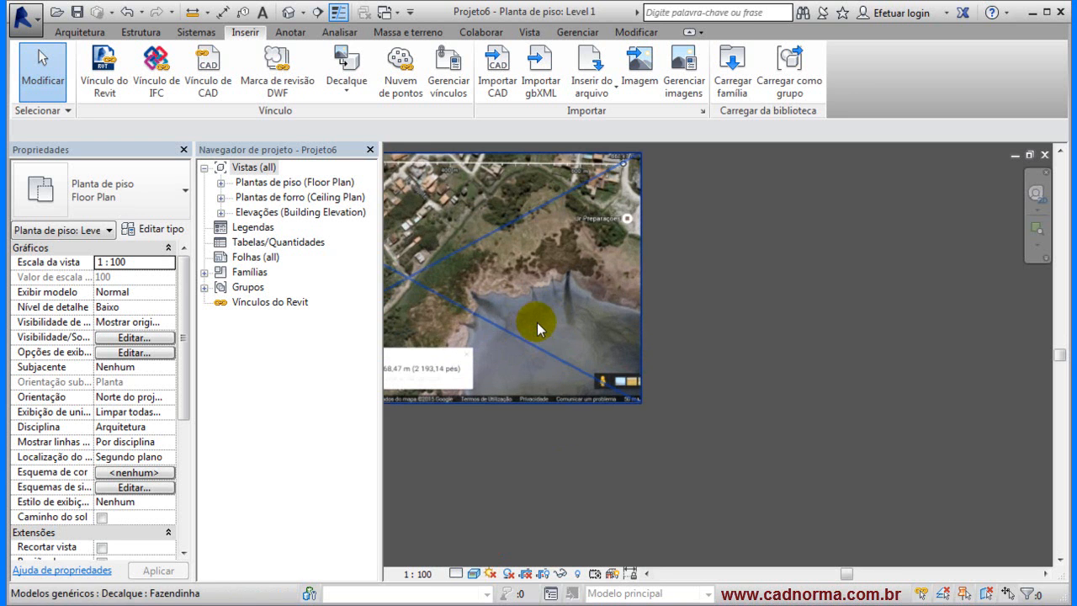
- Enlarge the decal by its corners to about 587 × 316 m across the floor, keeping its proportions locked
{"action": "scroll", "coordinate": [576, 311], "scroll_direction": "down", "scroll_amount": 5}
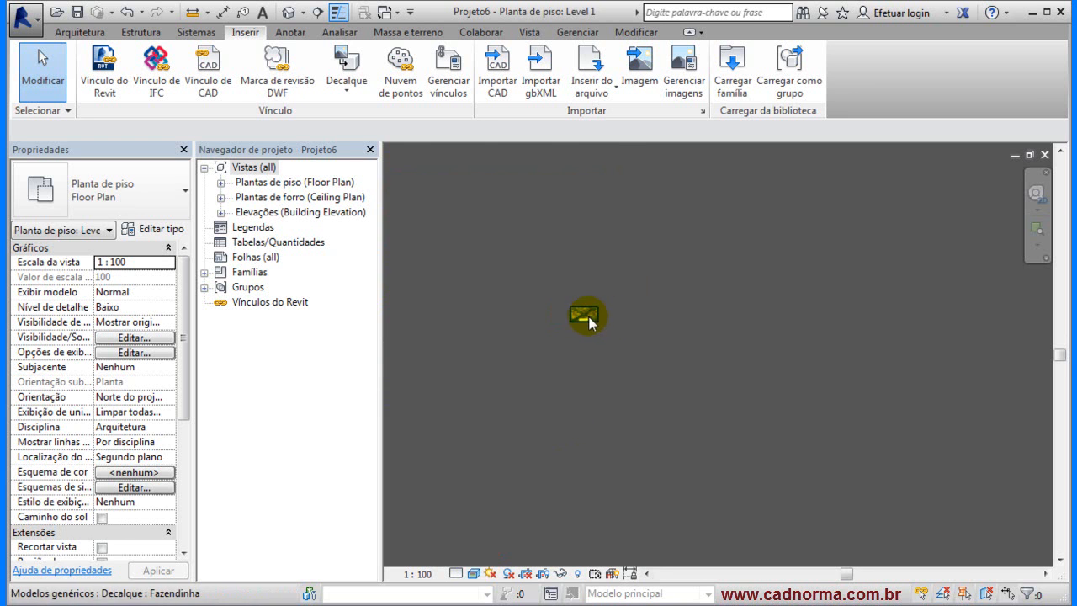
{"action": "left_click", "coordinate": [585, 317]}
{"action": "left_click_drag", "start_coordinate": [596, 323], "coordinate": [947, 505]}
{"action": "scroll", "coordinate": [771, 319], "scroll_direction": "down", "scroll_amount": 1}
{"action": "scroll", "coordinate": [770, 324], "scroll_direction": "down", "scroll_amount": 6}
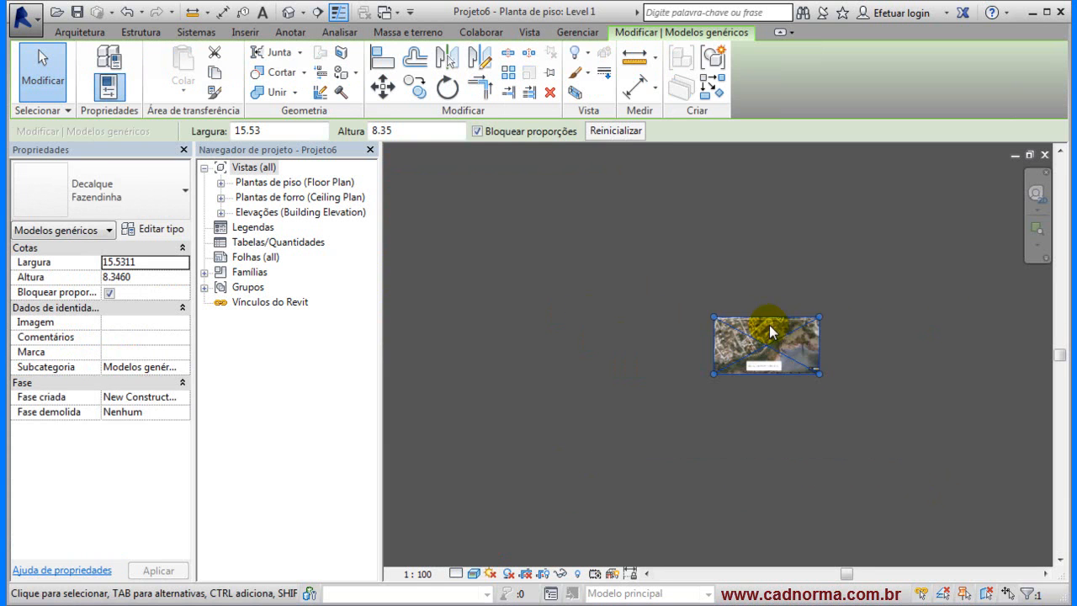
{"action": "left_click_drag", "start_coordinate": [764, 332], "coordinate": [660, 225]}
{"action": "scroll", "coordinate": [807, 365], "scroll_direction": "down", "scroll_amount": 2}
{"action": "middle_click_drag", "start_coordinate": [805, 363], "coordinate": [564, 329]}
{"action": "left_click_drag", "start_coordinate": [548, 320], "coordinate": [754, 428]}
{"action": "scroll", "coordinate": [521, 286], "scroll_direction": "up", "scroll_amount": 4}
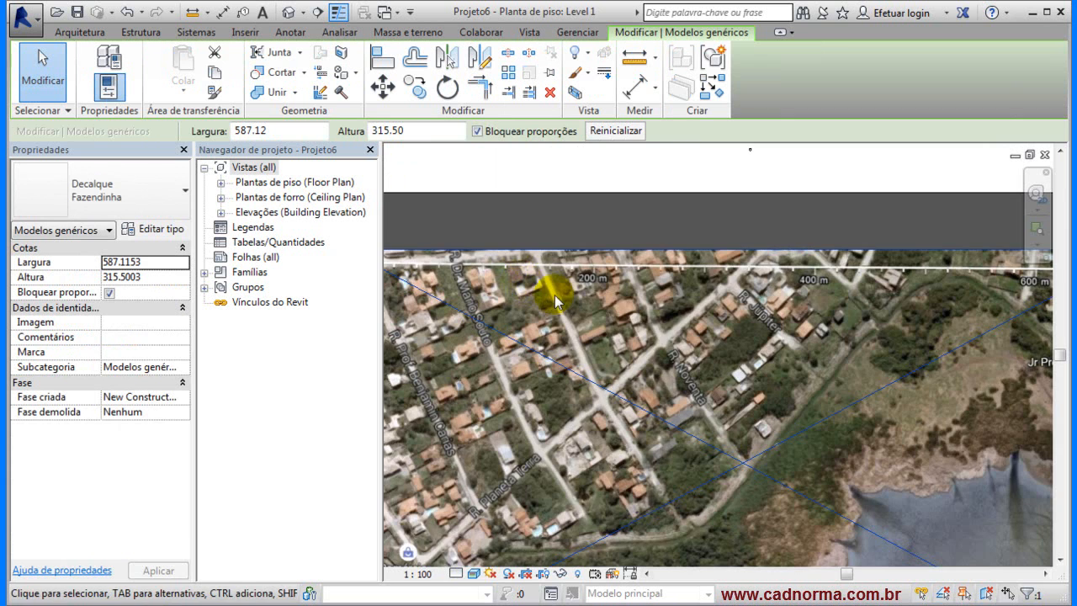
- Move the decal up to the floor's upper edge and enlarge it to about 629 × 338 m
{"action": "middle_click_drag", "start_coordinate": [658, 330], "coordinate": [803, 353]}
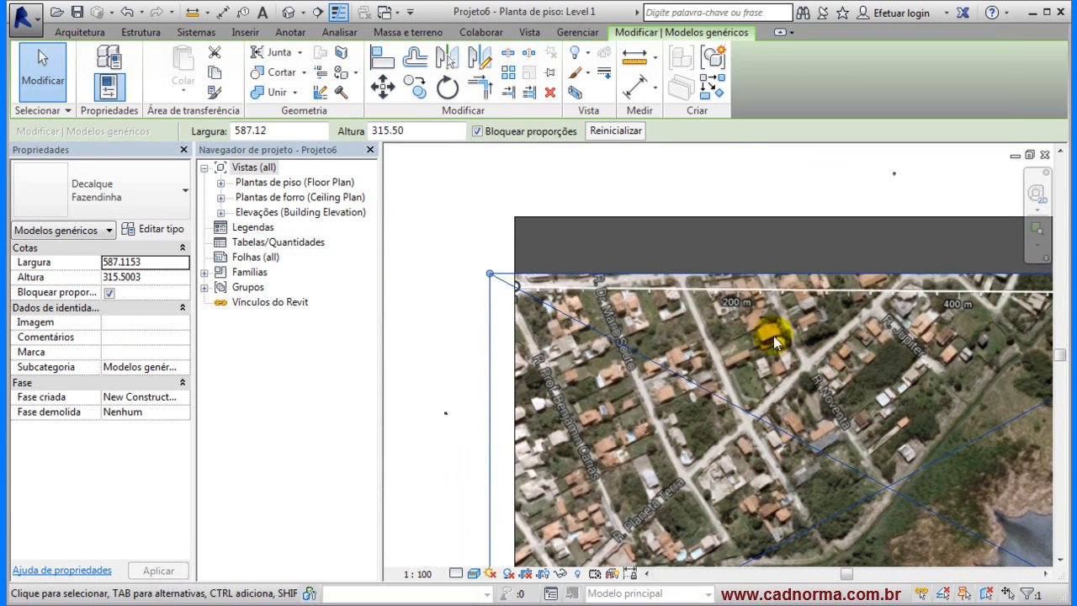
{"action": "key", "text": "Escape"}
{"action": "left_click", "coordinate": [732, 299]}
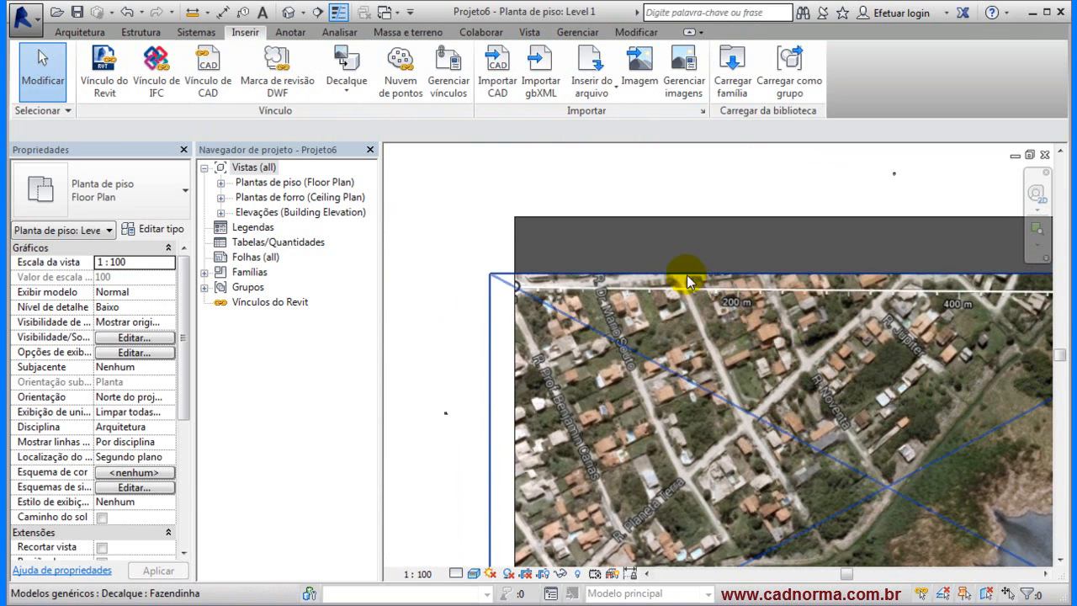
{"action": "left_click", "coordinate": [684, 274]}
{"action": "left_click_drag", "start_coordinate": [683, 259], "coordinate": [681, 216]}
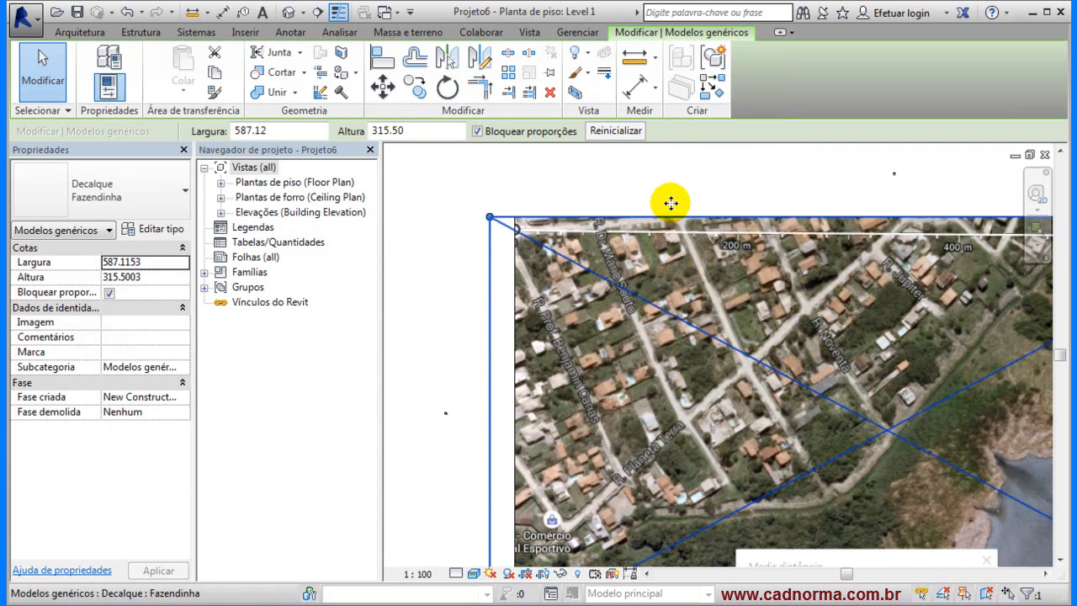
{"action": "key", "text": "Up"}
{"action": "key", "text": "Up"}
{"action": "key", "text": "Up"}
{"action": "key", "text": "Up"}
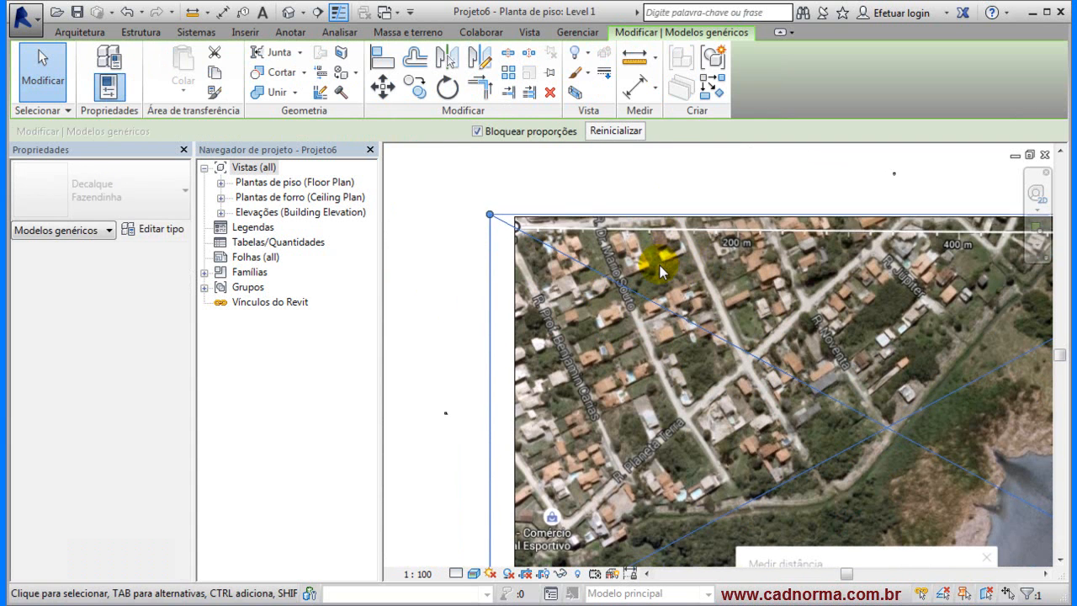
{"action": "key", "text": "Up"}
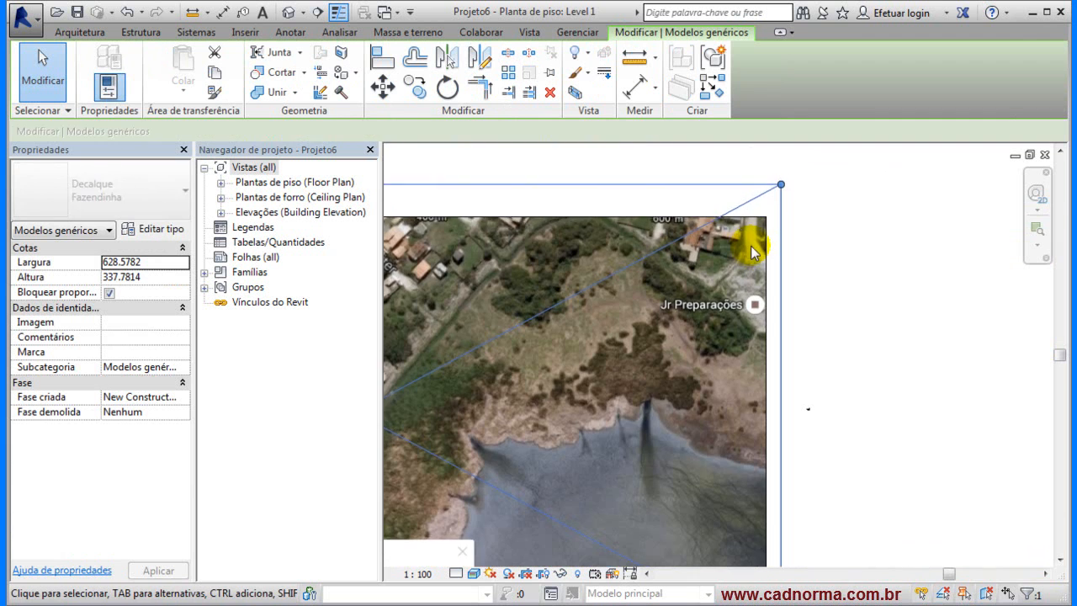
- Nudge the decal down until the image's measured distance line lies just inside the floor's upper edge
{"action": "left_click_drag", "start_coordinate": [752, 241], "coordinate": [753, 251]}
{"action": "key", "text": "Down"}
{"action": "key", "text": "Down"}
{"action": "key", "text": "Down"}
{"action": "key", "text": "Down"}
{"action": "key", "text": "Down"}
{"action": "key", "text": "Down"}
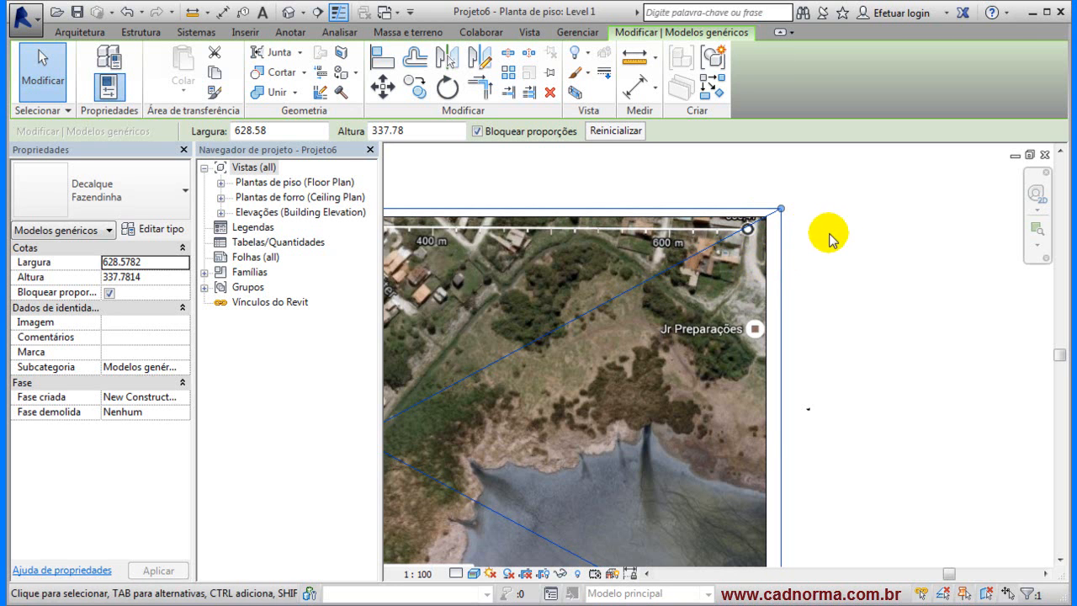
- Enlarge the decal to about 709 × 381 m and shift it down so the distance line stays on the floor
{"action": "left_click_drag", "start_coordinate": [780, 209], "coordinate": [855, 169]}
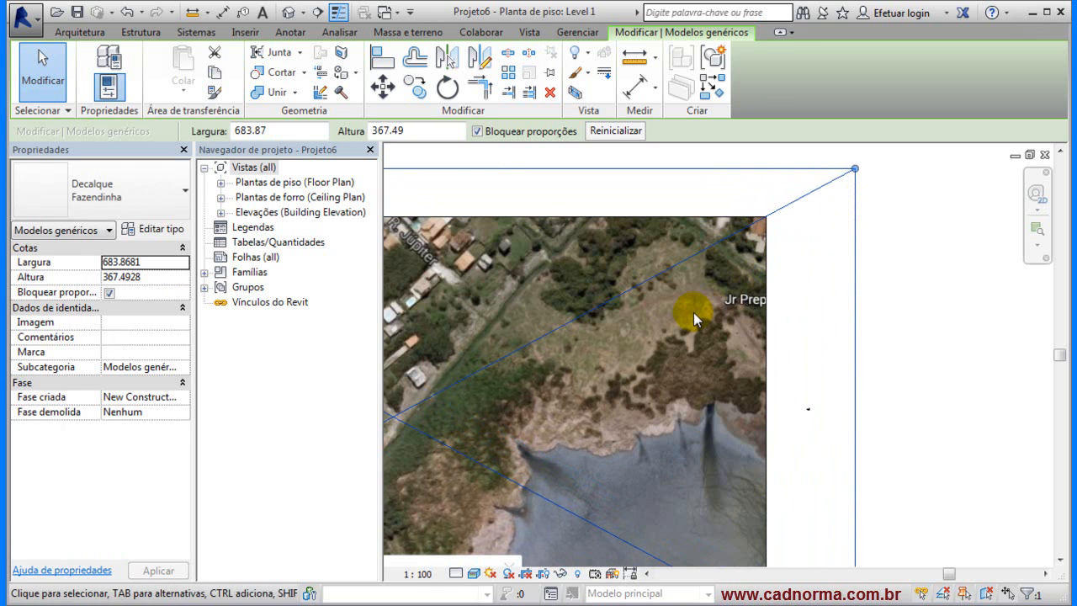
{"action": "key", "text": "Escape"}
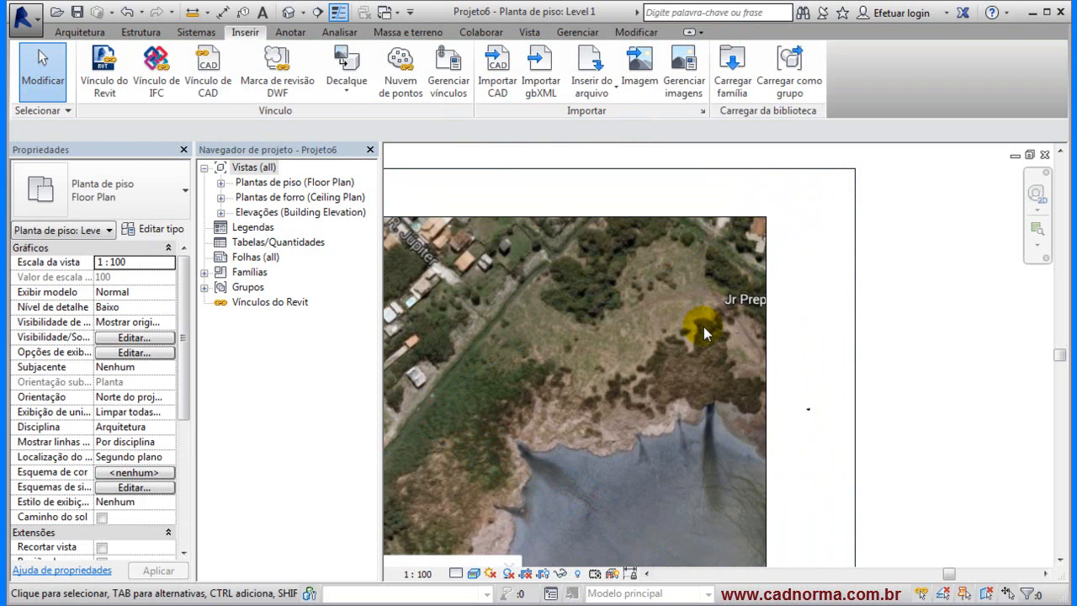
{"action": "left_click", "coordinate": [703, 327]}
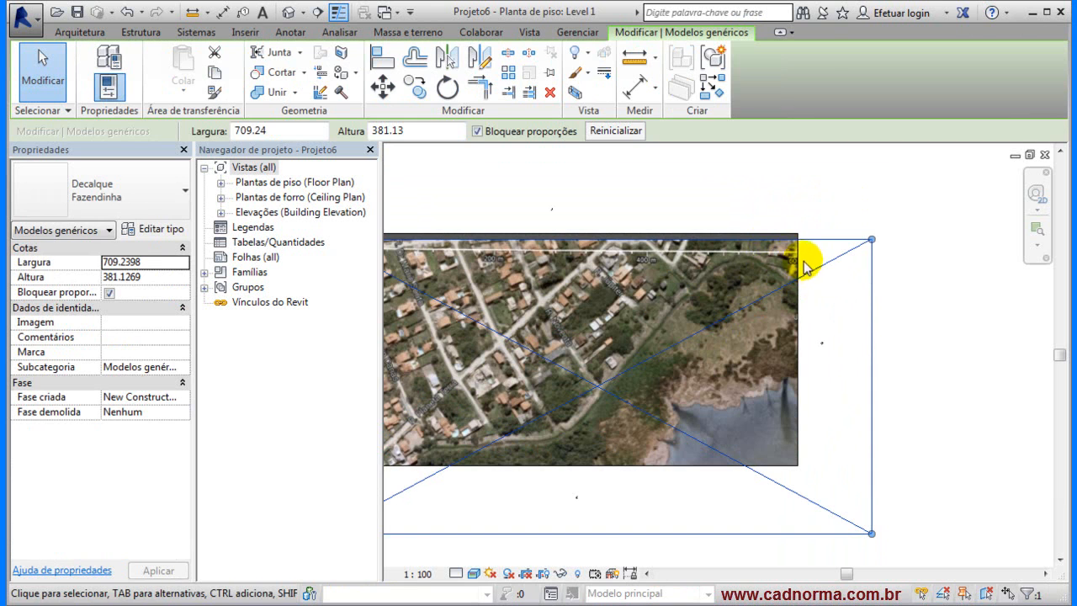
- Check both ends of the image's distance line against the floor edges and enlarge the decal to about 717 × 385 m
{"action": "left_click", "coordinate": [805, 253]}
{"action": "scroll", "coordinate": [805, 268], "scroll_direction": "up", "scroll_amount": 5}
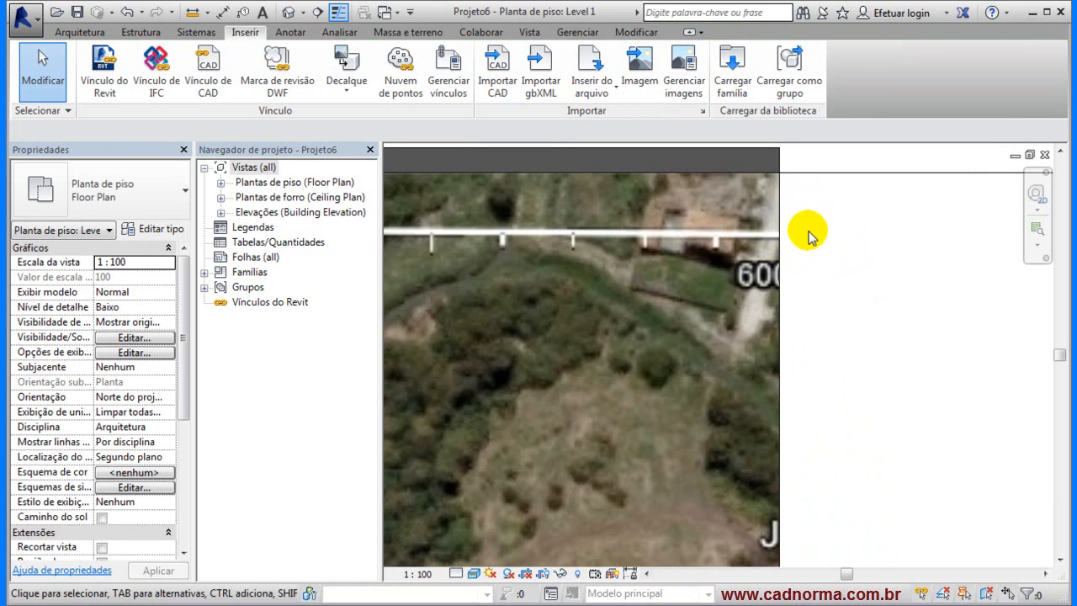
{"action": "scroll", "coordinate": [802, 241], "scroll_direction": "down", "scroll_amount": 5}
{"action": "scroll", "coordinate": [741, 274], "scroll_direction": "up", "scroll_amount": 5}
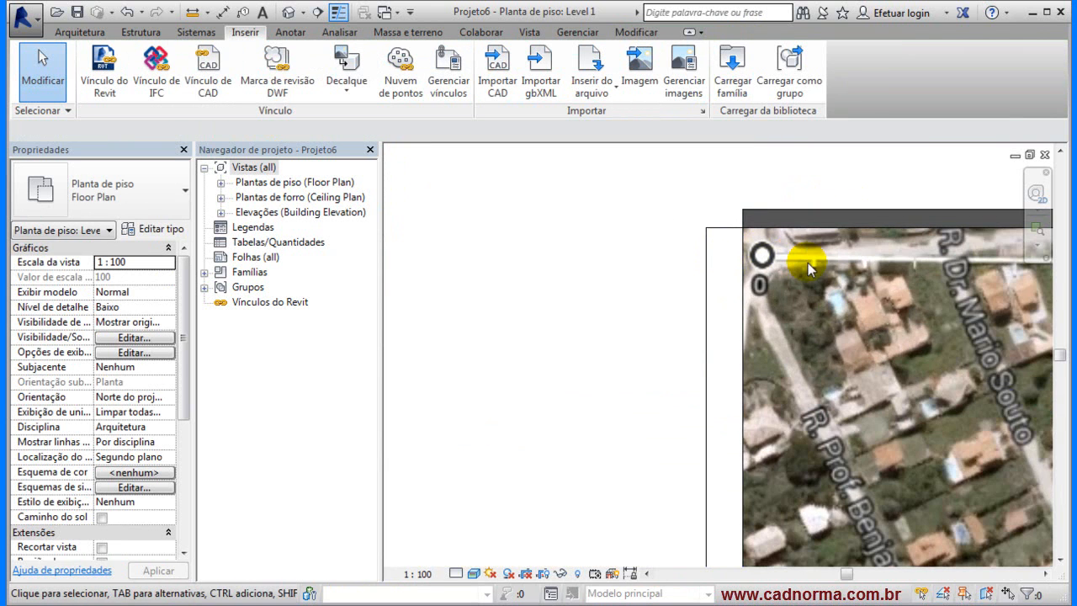
{"action": "scroll", "coordinate": [787, 261], "scroll_direction": "up", "scroll_amount": 3}
{"action": "left_click", "coordinate": [606, 185]}
{"action": "left_click_drag", "start_coordinate": [602, 185], "coordinate": [559, 160]}
{"action": "left_click", "coordinate": [505, 218]}
{"action": "scroll", "coordinate": [490, 262], "scroll_direction": "down", "scroll_amount": 3}
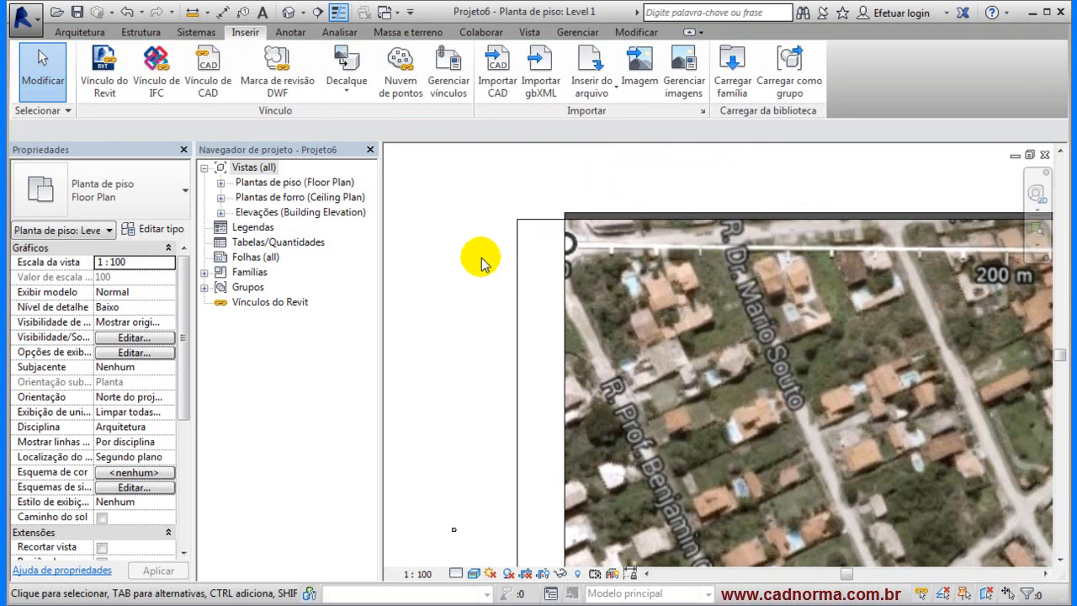
{"action": "scroll", "coordinate": [622, 244], "scroll_direction": "down", "scroll_amount": 2}
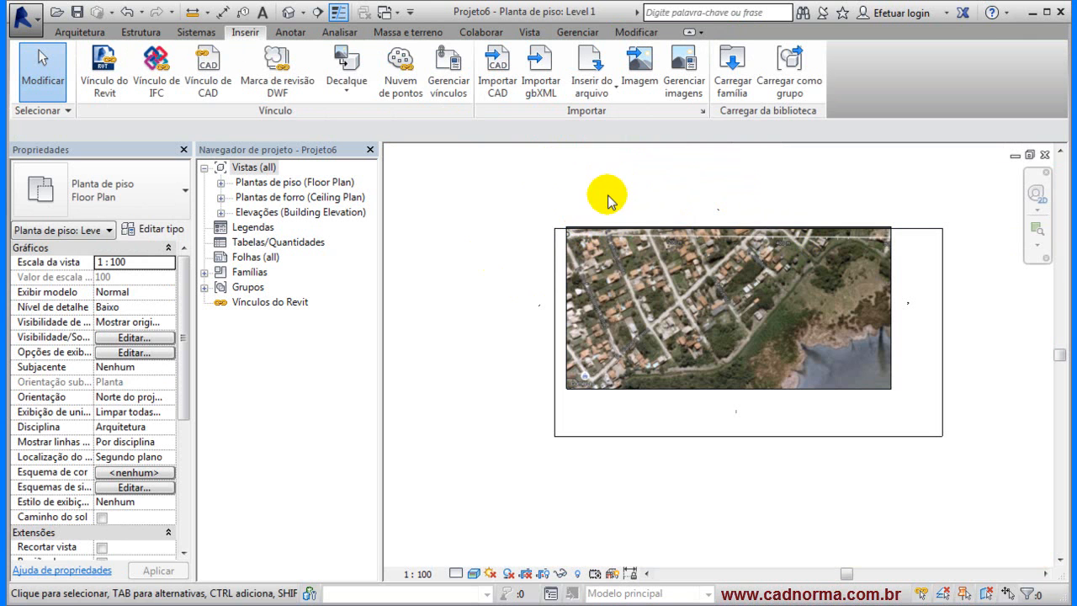
- Move the decal up until the distance line falls beyond the floor's upper edge
{"action": "left_click", "coordinate": [863, 268]}
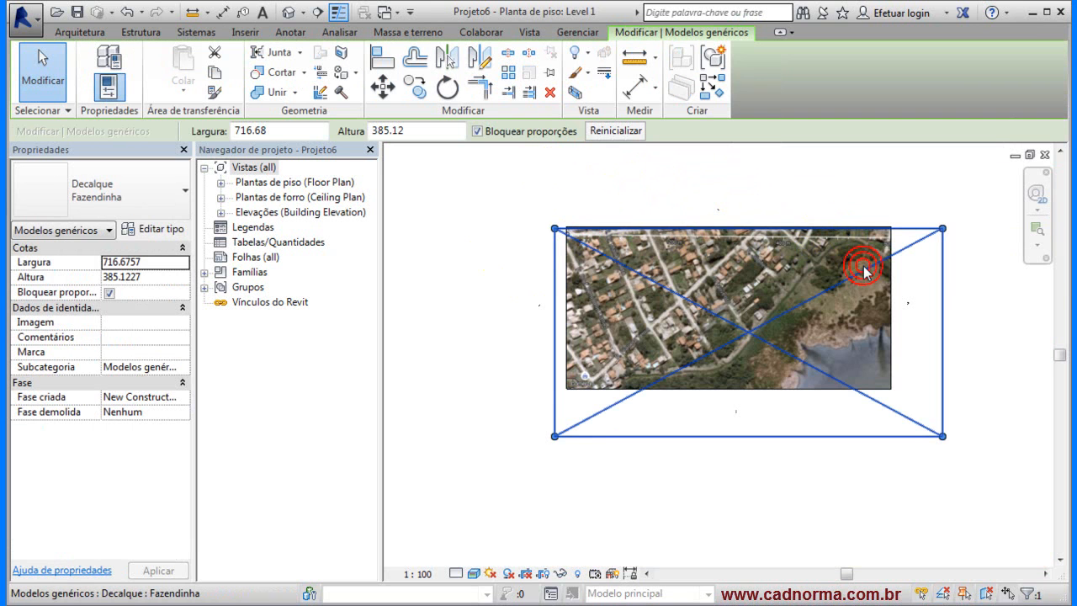
{"action": "left_click_drag", "start_coordinate": [863, 268], "coordinate": [863, 266]}
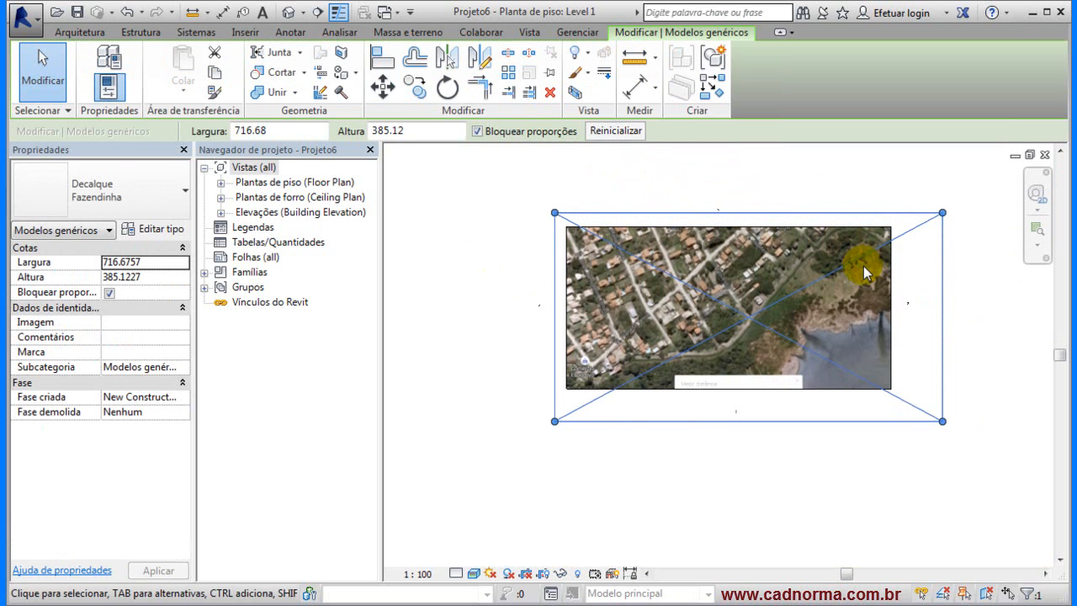
{"action": "left_click", "coordinate": [887, 461]}
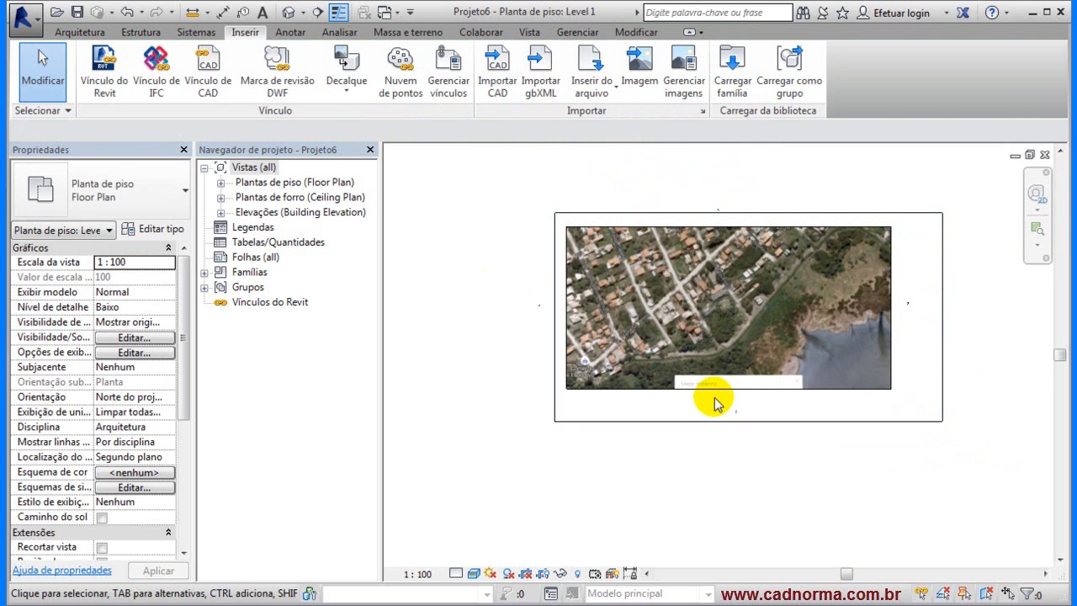
{"action": "scroll", "coordinate": [715, 405], "scroll_direction": "up", "scroll_amount": 4}
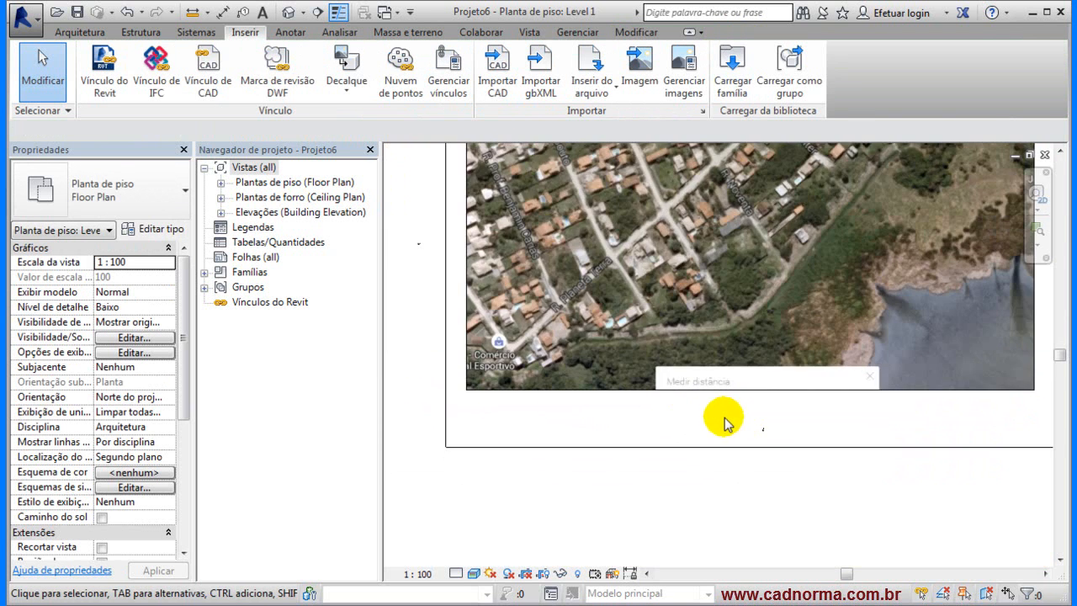
{"action": "scroll", "coordinate": [743, 423], "scroll_direction": "down", "scroll_amount": 3}
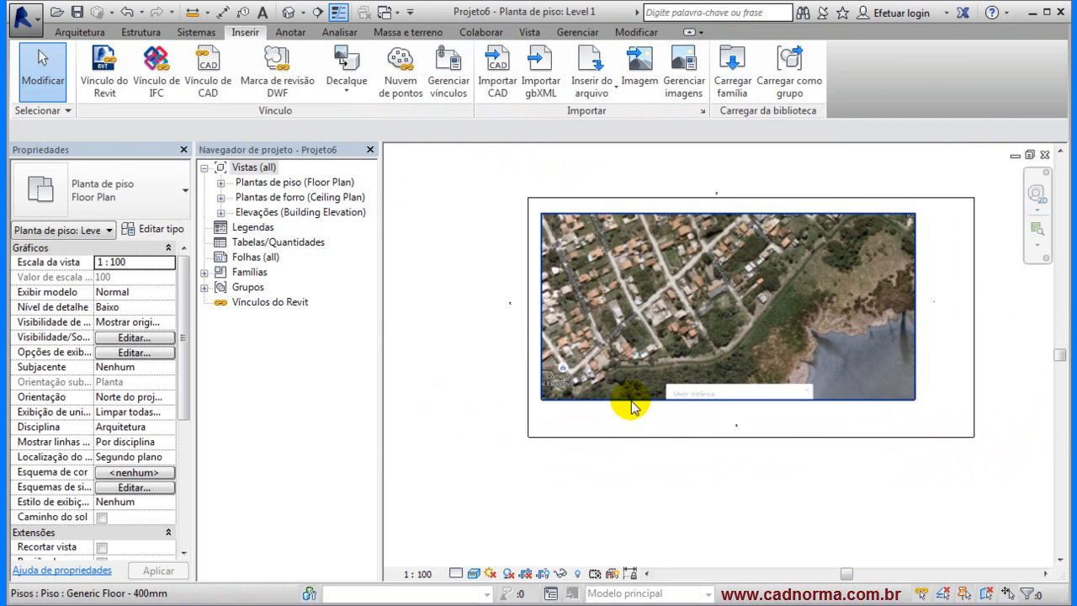
- Edit the floor's boundary and set its height to 280 m by moving the lower edge
{"action": "left_click", "coordinate": [642, 403]}
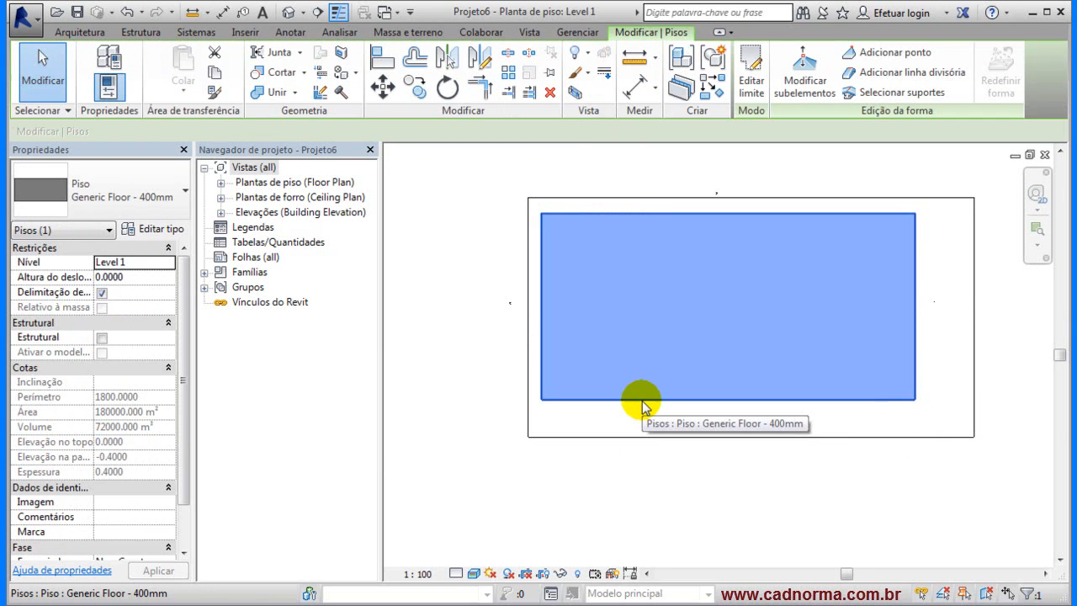
{"action": "left_click", "coordinate": [751, 74]}
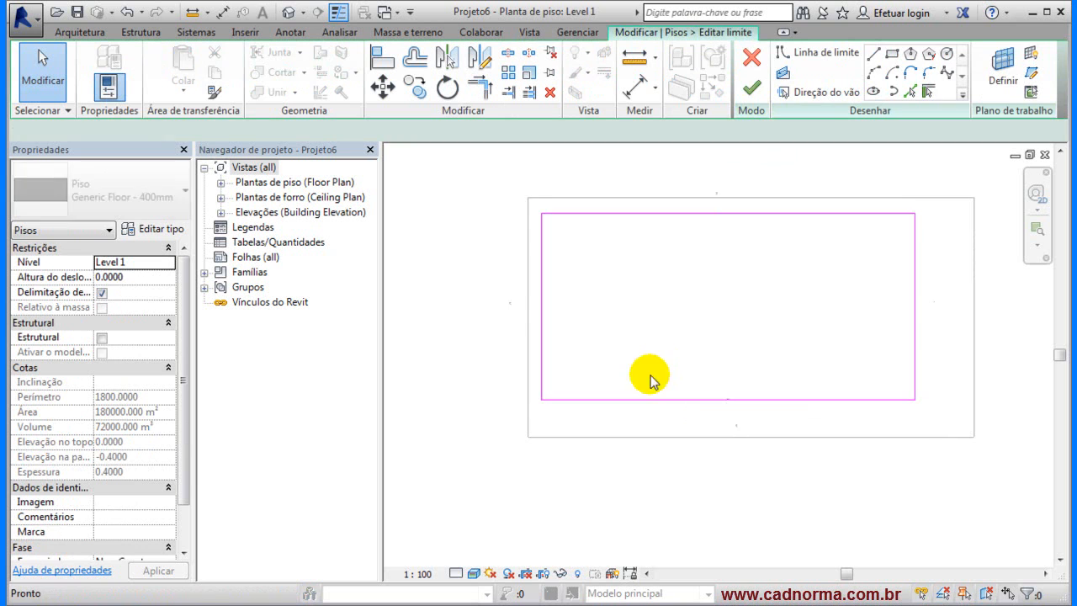
{"action": "left_click", "coordinate": [609, 400]}
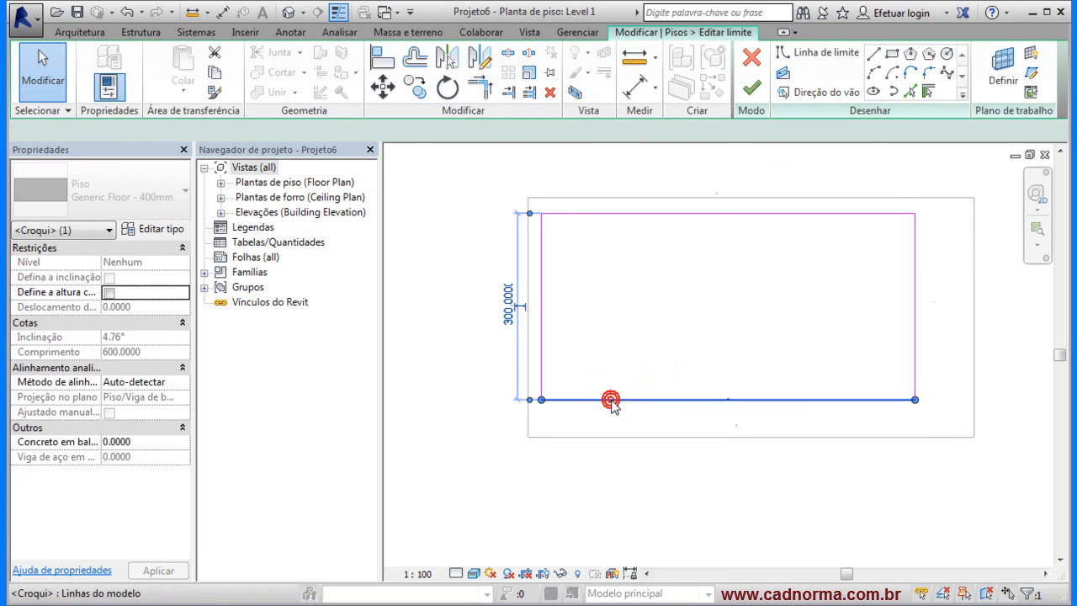
{"action": "left_click", "coordinate": [511, 320]}
{"action": "type", "text": "280"}
{"action": "key", "text": "Return"}
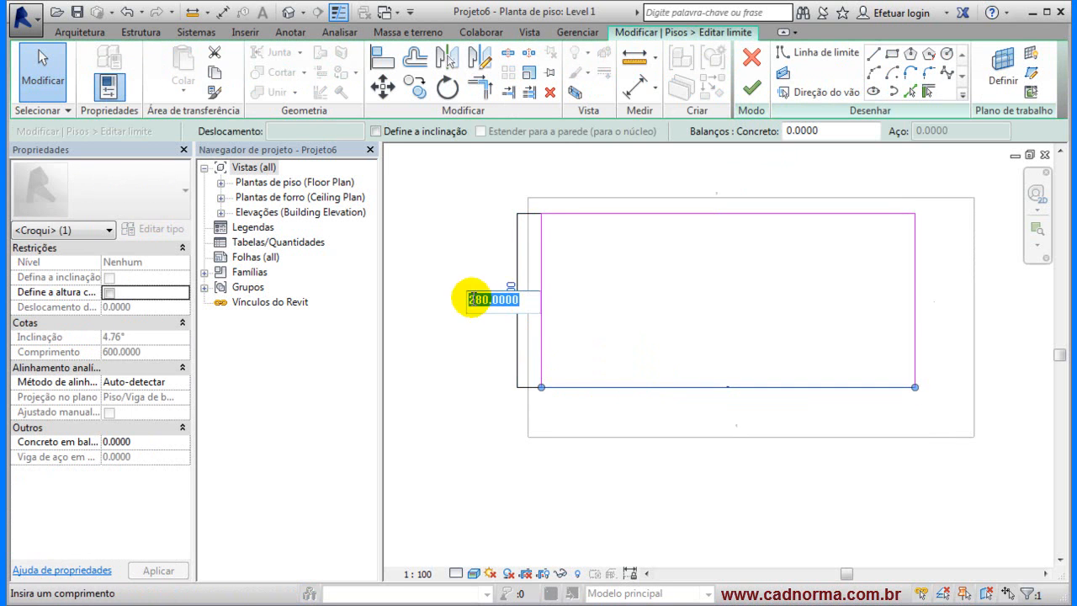
- Shorten the floor by moving its lower boundary edge up, and finish the boundary edit
{"action": "type", "text": "0"}
{"action": "key", "text": "Return"}
{"action": "left_click", "coordinate": [452, 296]}
{"action": "left_click", "coordinate": [752, 88]}
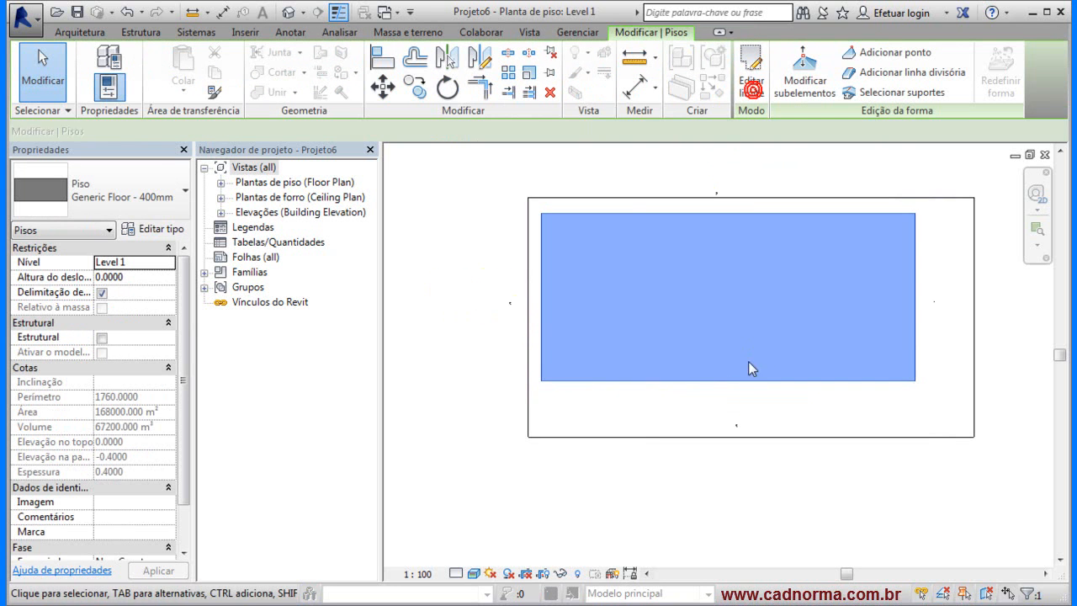
{"action": "left_click", "coordinate": [794, 506]}
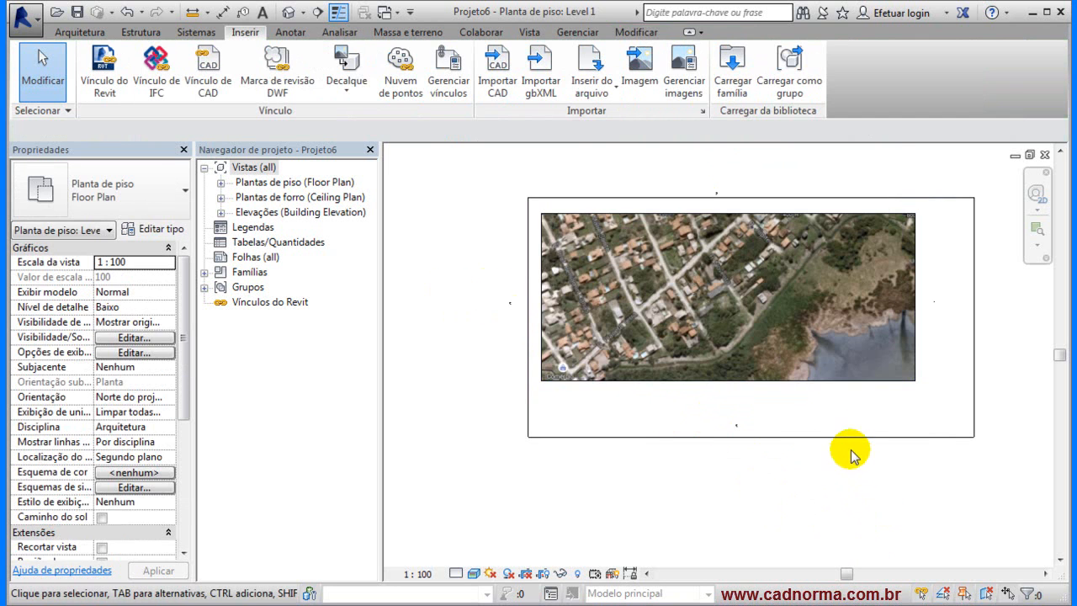
- Open the default 3D view and frame the floor with the satellite decal
{"action": "key", "text": "3"}
{"action": "key", "text": "d"}
{"action": "scroll", "coordinate": [800, 326], "scroll_direction": "up", "scroll_amount": 5}
{"action": "scroll", "coordinate": [800, 312], "scroll_direction": "down", "scroll_amount": 2}
{"action": "middle_click_drag", "start_coordinate": [802, 315], "coordinate": [773, 378]}
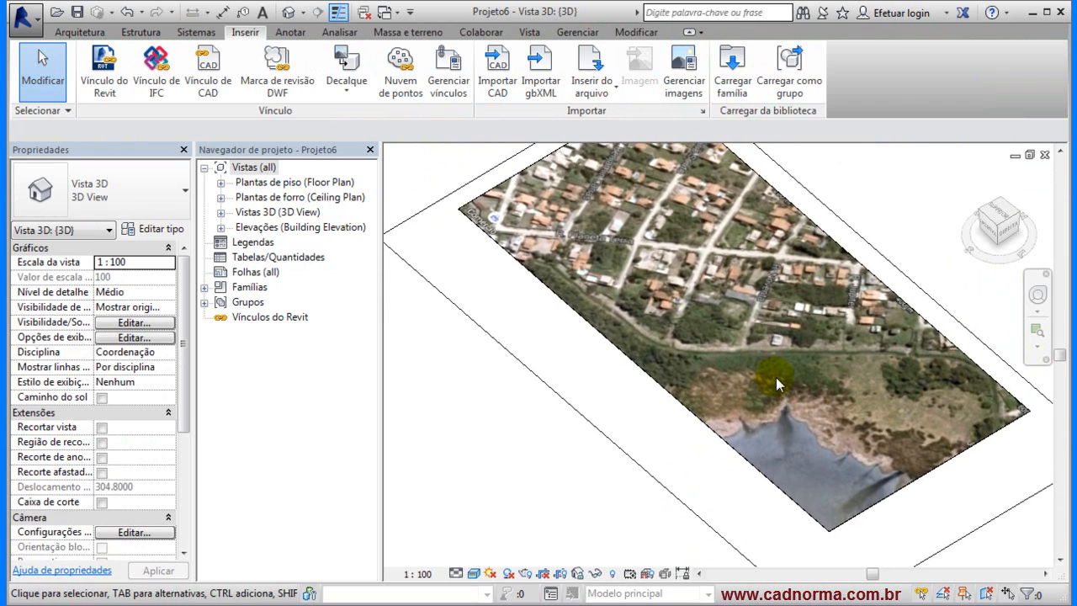
- Examine the streets, houses and lake shore of the satellite decal in the 3D view
{"action": "scroll", "coordinate": [773, 377], "scroll_direction": "up", "scroll_amount": 4}
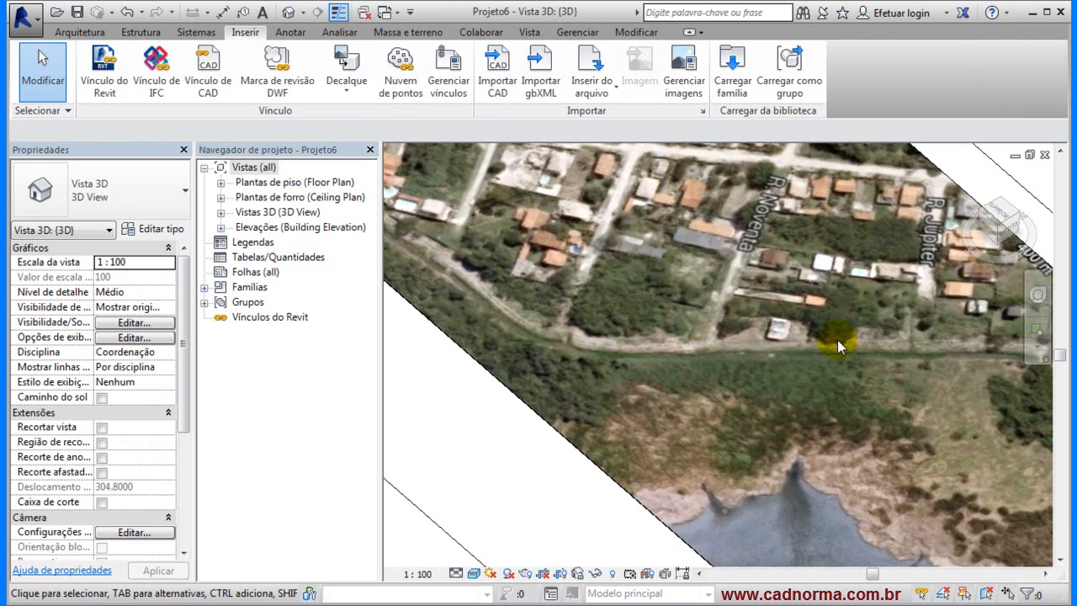
{"action": "scroll", "coordinate": [836, 357], "scroll_direction": "down", "scroll_amount": 2}
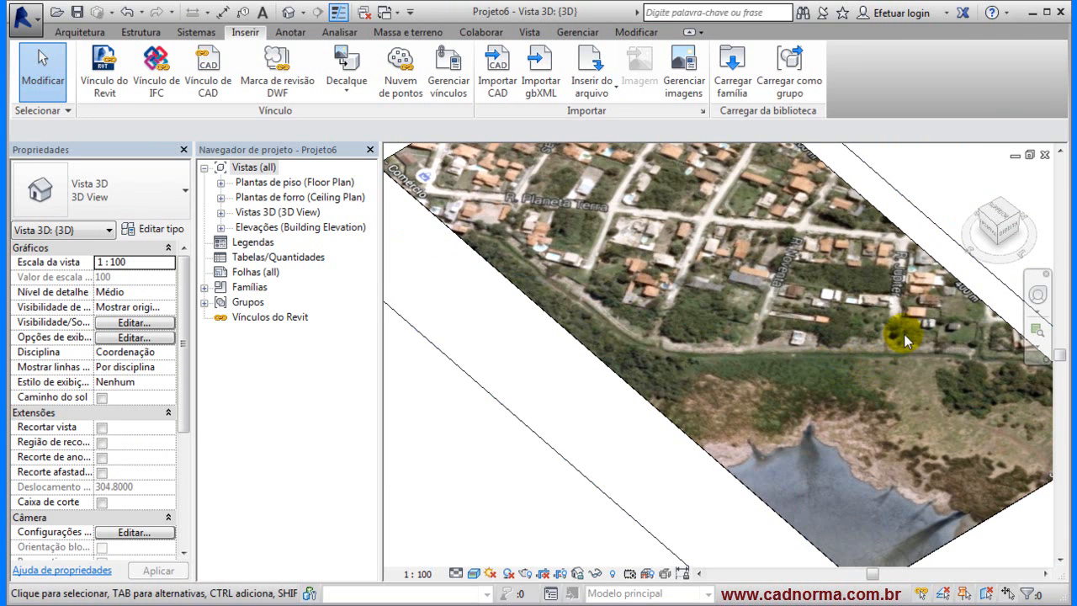
{"action": "left_click", "coordinate": [942, 231]}
{"action": "key", "text": "Escape"}
{"action": "scroll", "coordinate": [639, 445], "scroll_direction": "up", "scroll_amount": 2}
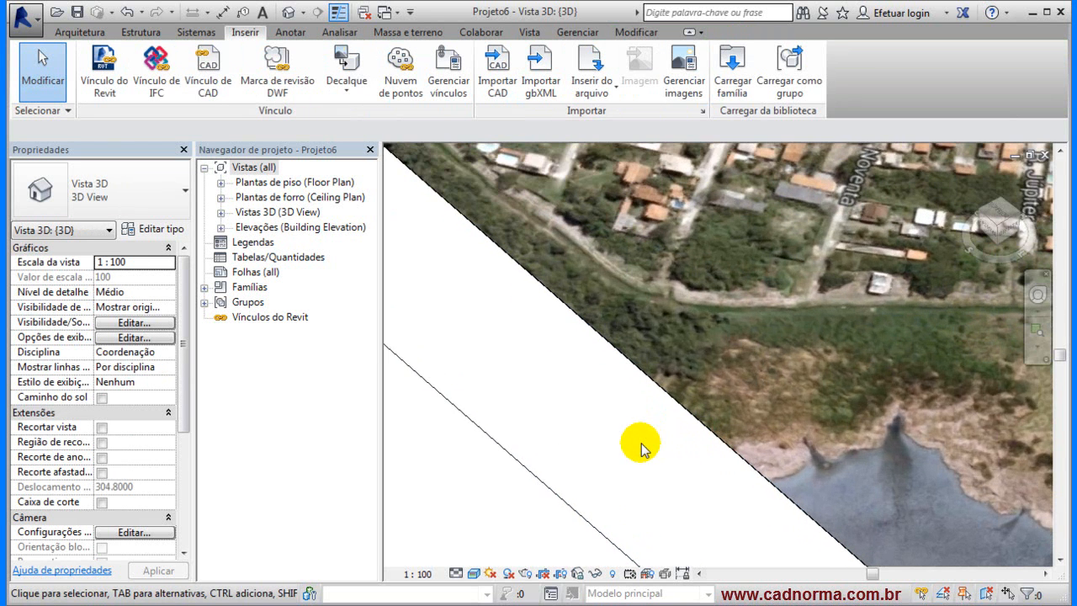
{"action": "scroll", "coordinate": [649, 439], "scroll_direction": "down", "scroll_amount": 2}
{"action": "scroll", "coordinate": [709, 382], "scroll_direction": "down", "scroll_amount": 1}
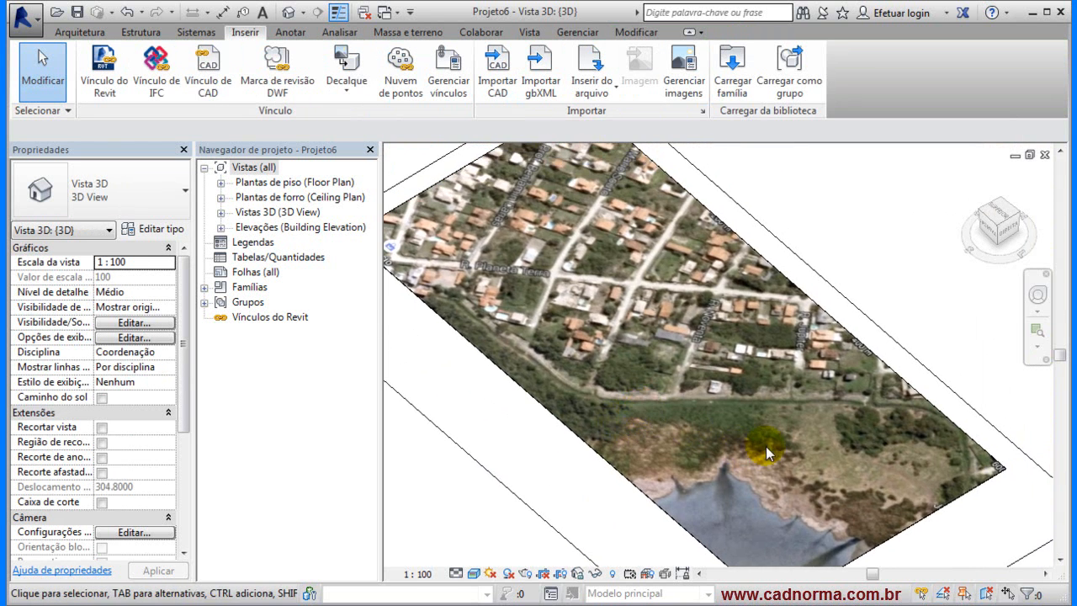
{"action": "scroll", "coordinate": [766, 446], "scroll_direction": "up", "scroll_amount": 3}
{"action": "middle_click_drag", "start_coordinate": [765, 445], "coordinate": [789, 429], "text": "shift"}
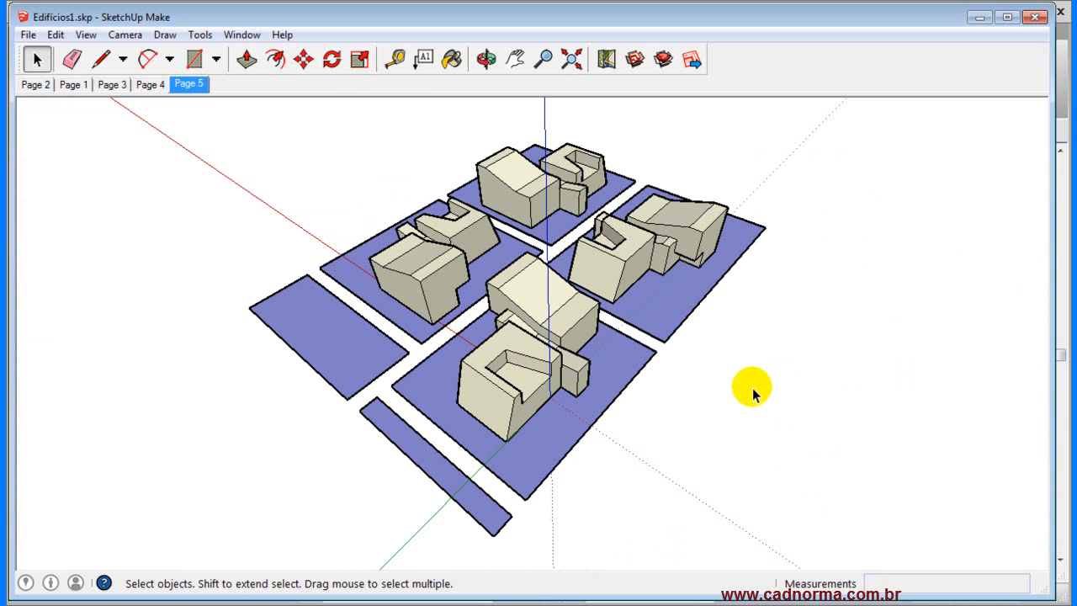
- In SketchUp, review the buildings in Edifícios1.skp and check the file versions offered for saving under another name, without saving
{"action": "middle_click_drag", "start_coordinate": [729, 396], "coordinate": [685, 361]}
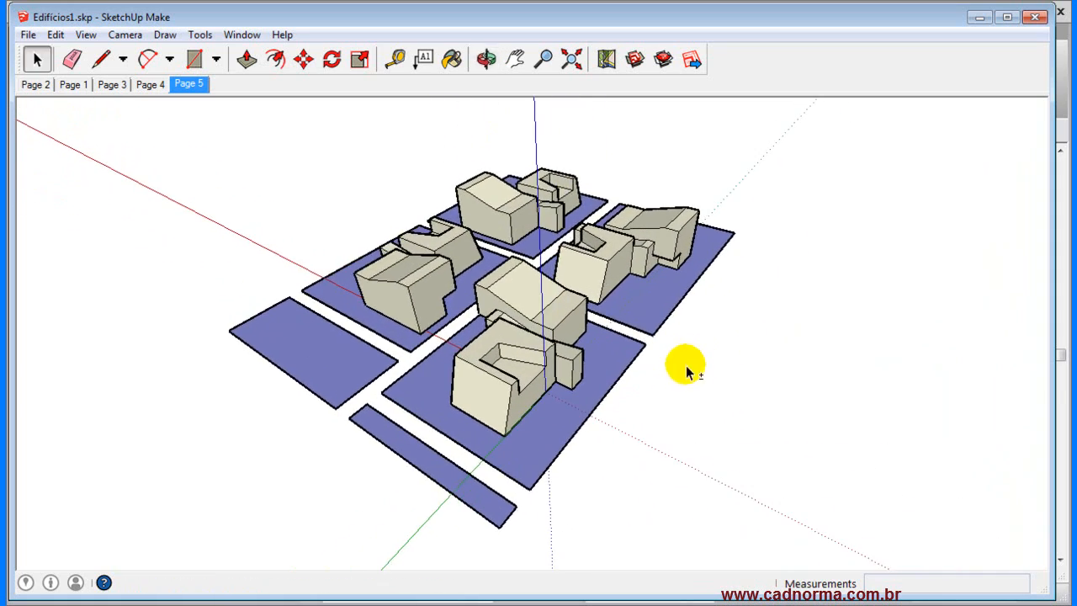
{"action": "scroll", "coordinate": [668, 366], "scroll_direction": "up", "scroll_amount": 4}
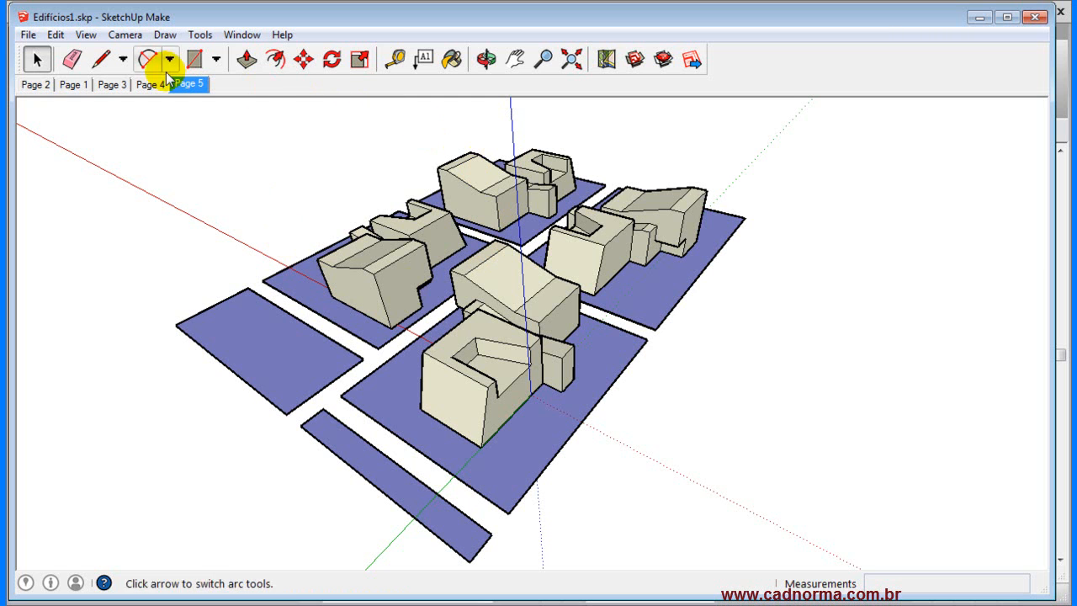
{"action": "left_click", "coordinate": [28, 35]}
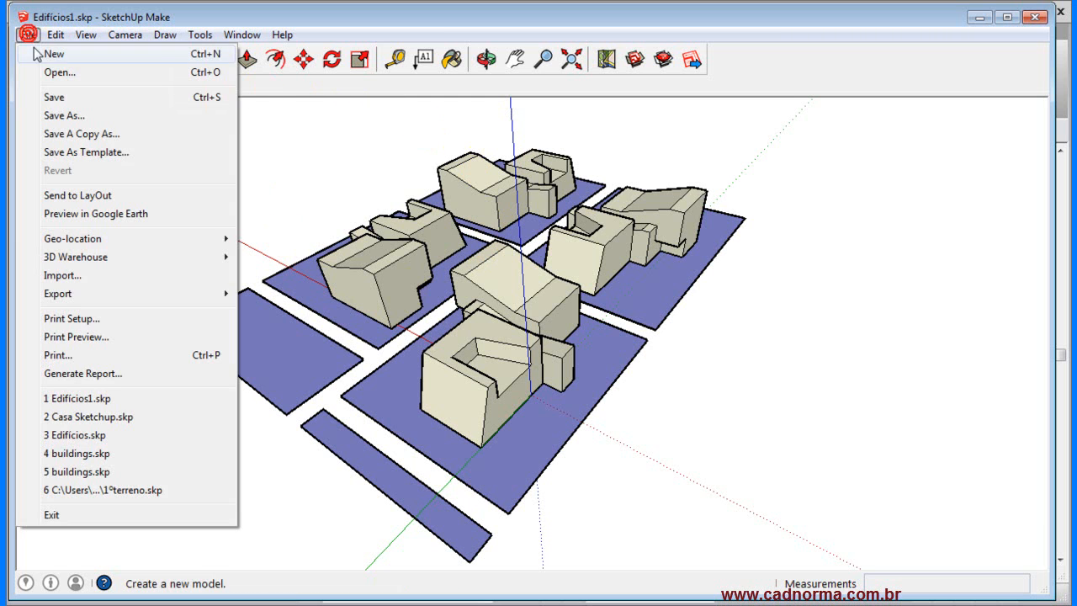
{"action": "left_click", "coordinate": [72, 112]}
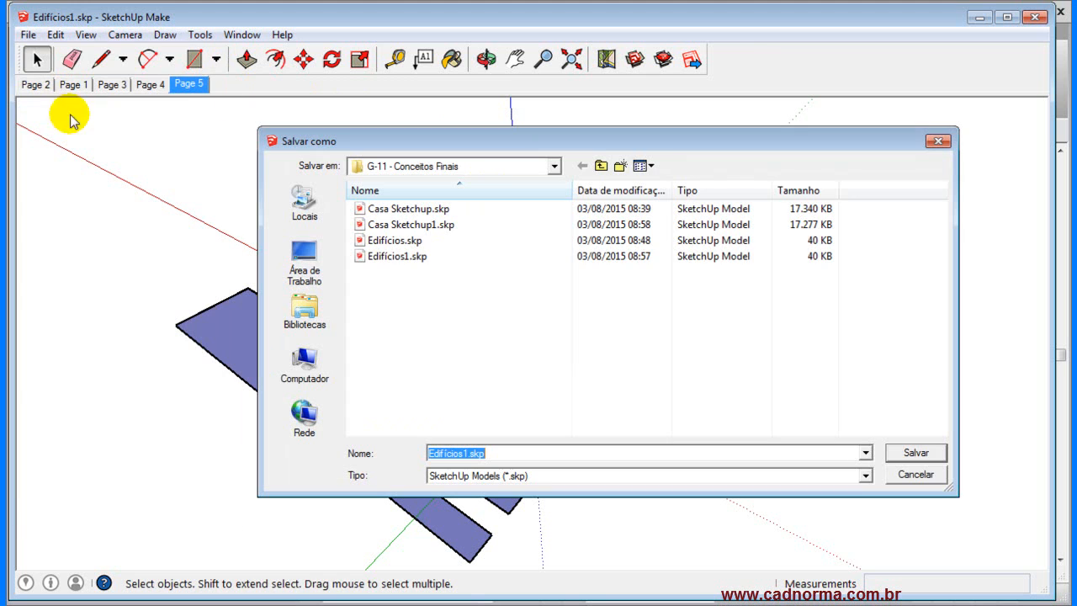
{"action": "left_click", "coordinate": [865, 476]}
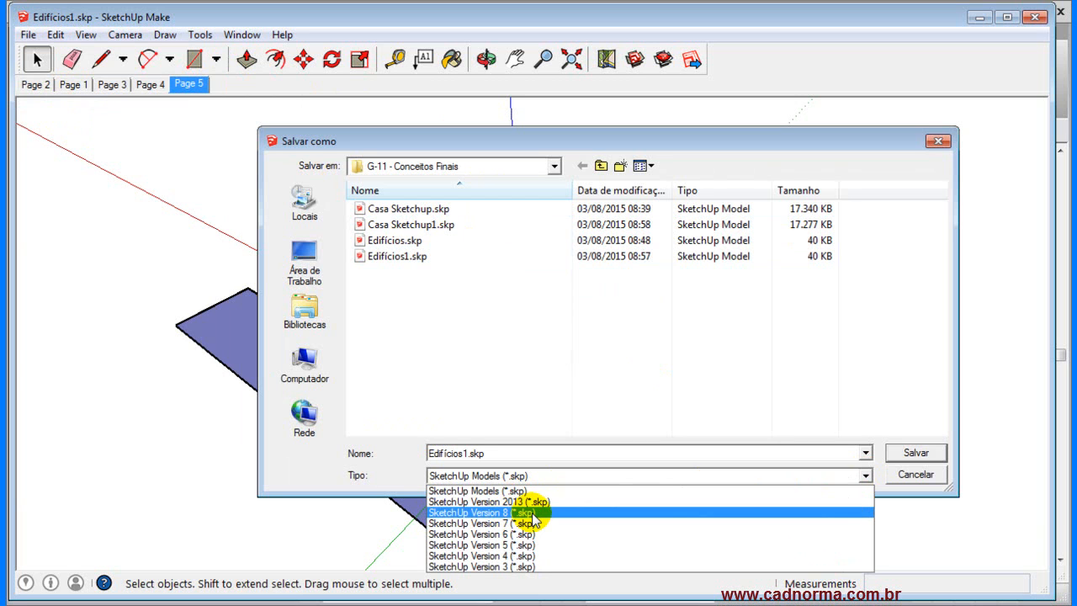
{"action": "left_click", "coordinate": [924, 475]}
{"action": "left_click", "coordinate": [924, 474]}
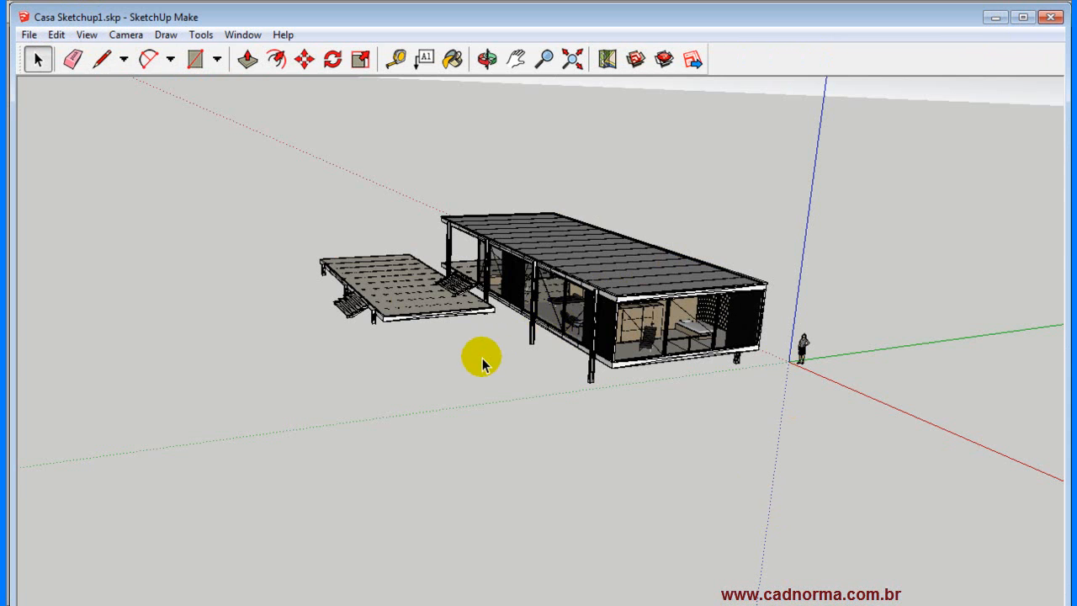
- Examine the glass-walled house model Casa Sketchup1.skp from several sides and up close, and return to Revit
{"action": "scroll", "coordinate": [493, 352], "scroll_direction": "up", "scroll_amount": 4}
{"action": "scroll", "coordinate": [615, 325], "scroll_direction": "down", "scroll_amount": 2}
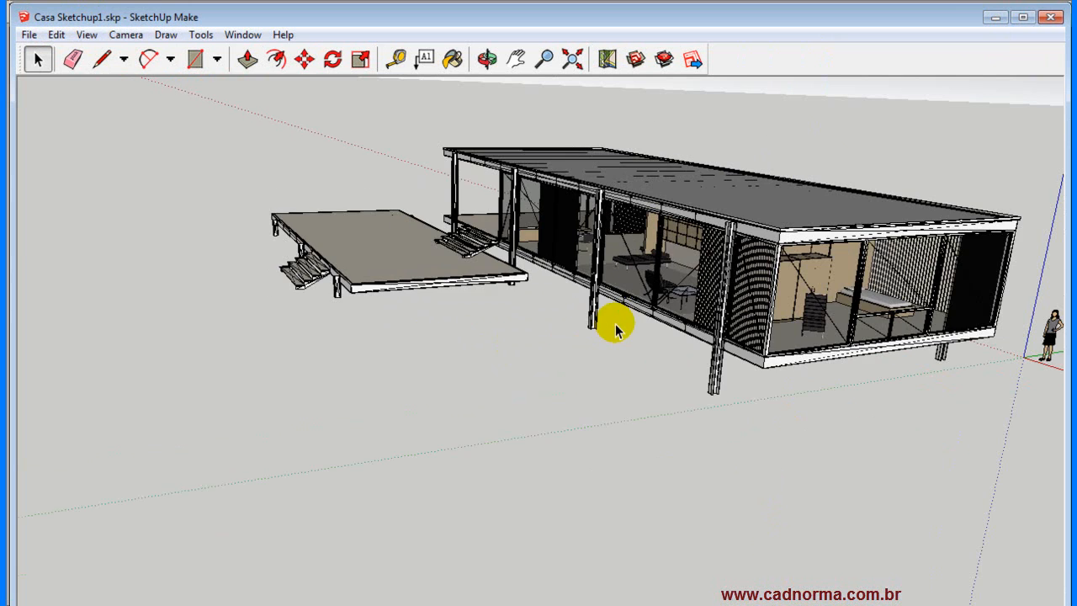
{"action": "middle_click_drag", "start_coordinate": [620, 327], "coordinate": [560, 324]}
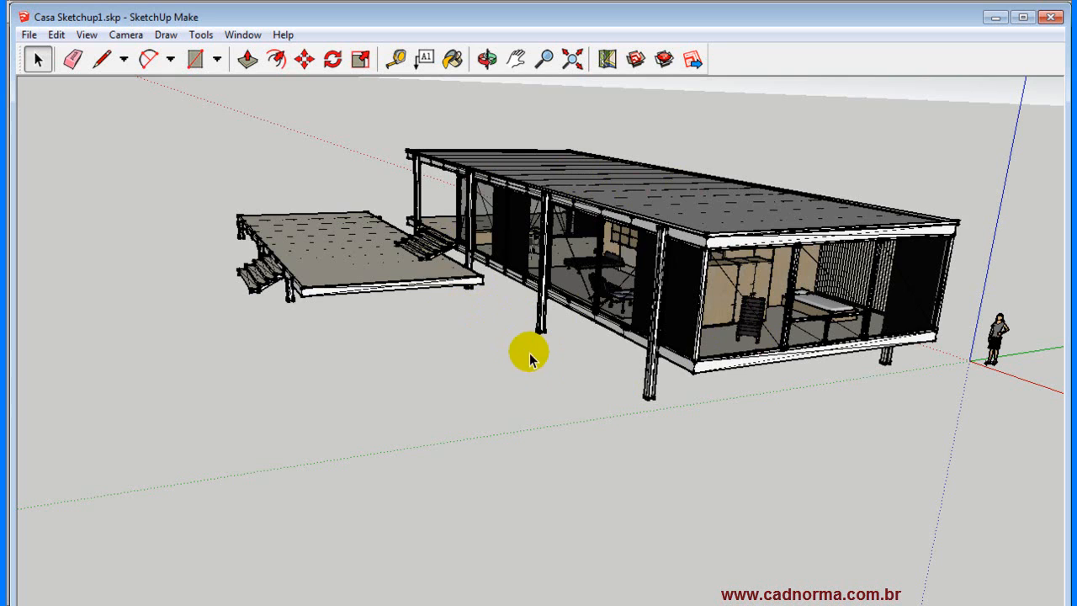
{"action": "scroll", "coordinate": [766, 358], "scroll_direction": "up", "scroll_amount": 3}
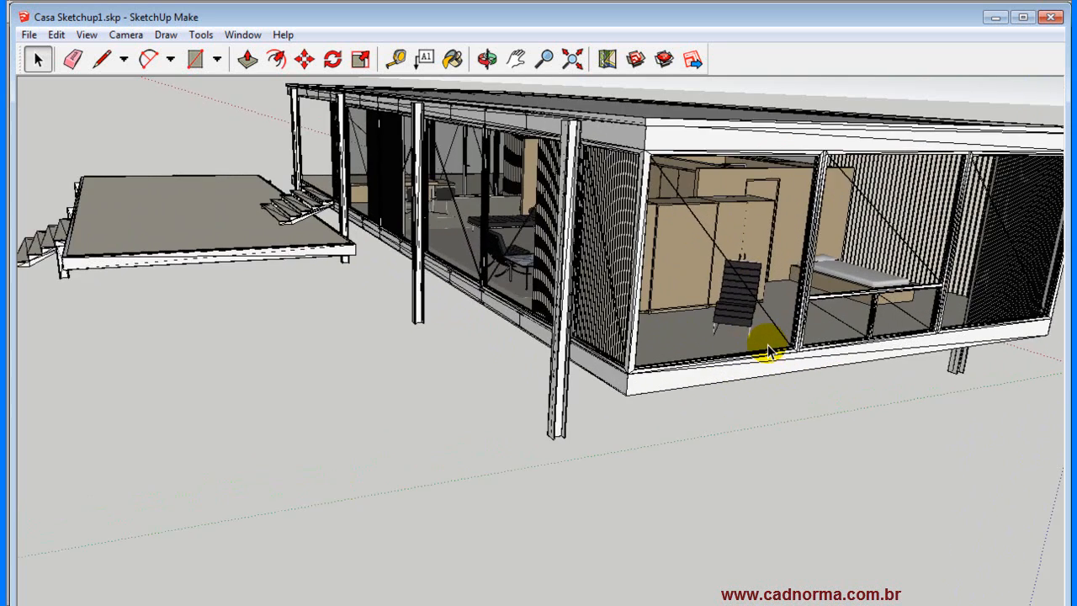
{"action": "scroll", "coordinate": [767, 352], "scroll_direction": "up", "scroll_amount": 2}
{"action": "mouse_move", "coordinate": [759, 315]}
{"action": "middle_mouse_down"}
{"action": "mouse_move", "coordinate": [750, 305]}
{"action": "mouse_move", "coordinate": [765, 325]}
{"action": "mouse_move", "coordinate": [734, 330]}
{"action": "mouse_move", "coordinate": [474, 314]}
{"action": "mouse_move", "coordinate": [565, 330]}
{"action": "mouse_move", "coordinate": [637, 308]}
{"action": "mouse_move", "coordinate": [709, 306]}
{"action": "middle_mouse_up"}
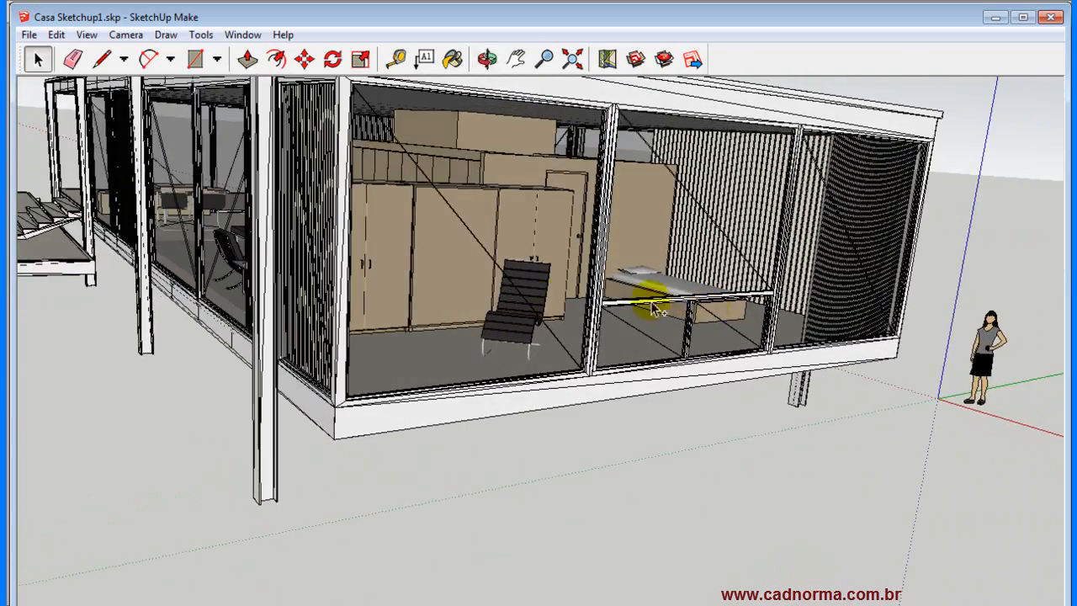
{"action": "mouse_move", "coordinate": [274, 308]}
{"action": "middle_mouse_down"}
{"action": "mouse_move", "coordinate": [582, 339]}
{"action": "mouse_move", "coordinate": [558, 307]}
{"action": "mouse_move", "coordinate": [464, 272]}
{"action": "mouse_move", "coordinate": [248, 329]}
{"action": "mouse_move", "coordinate": [257, 338]}
{"action": "middle_mouse_up"}
{"action": "mouse_move", "coordinate": [467, 332]}
{"action": "middle_mouse_down"}
{"action": "mouse_move", "coordinate": [547, 336]}
{"action": "mouse_move", "coordinate": [512, 311]}
{"action": "mouse_move", "coordinate": [609, 308]}
{"action": "mouse_move", "coordinate": [620, 320]}
{"action": "mouse_move", "coordinate": [584, 298]}
{"action": "mouse_move", "coordinate": [676, 315]}
{"action": "mouse_move", "coordinate": [617, 322]}
{"action": "middle_mouse_up"}
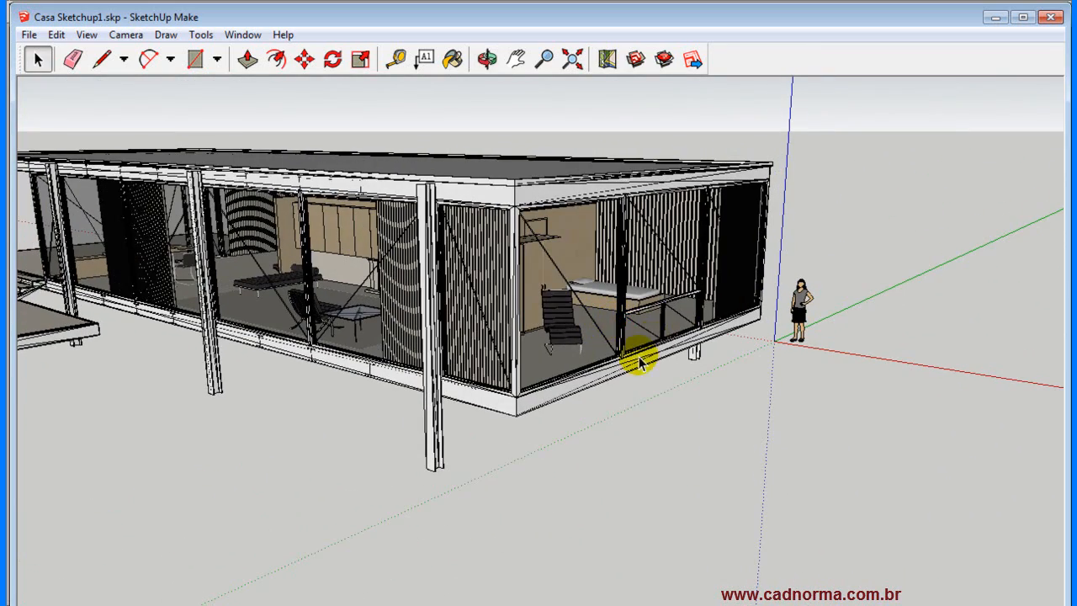
{"action": "left_click", "coordinate": [643, 355]}
{"action": "left_click", "coordinate": [721, 378]}
{"action": "middle_click_drag", "start_coordinate": [721, 378], "coordinate": [894, 308]}
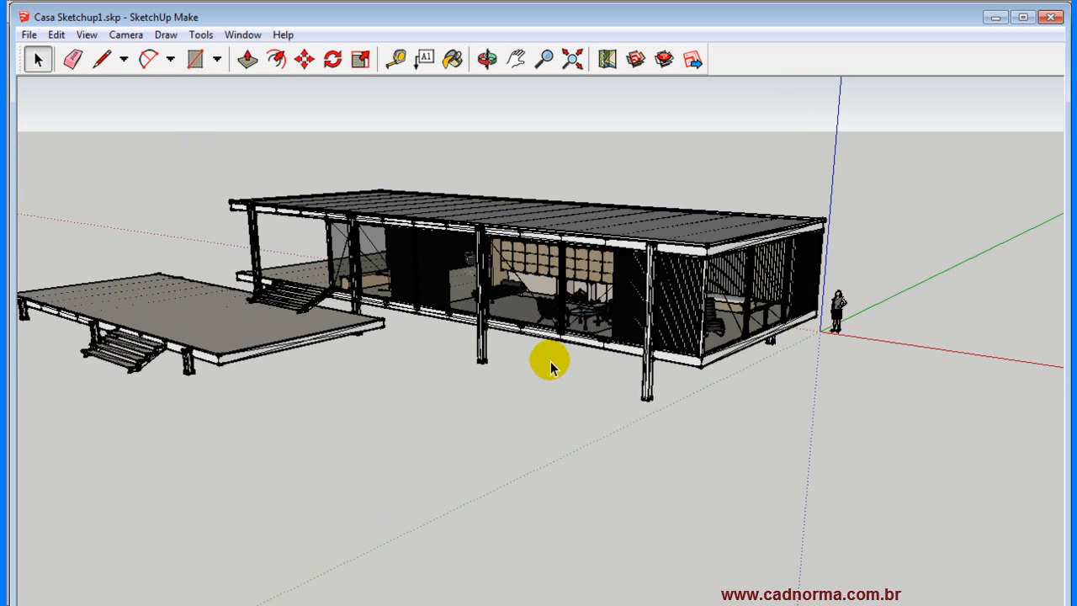
{"action": "scroll", "coordinate": [562, 255], "scroll_direction": "up", "scroll_amount": 2}
{"action": "scroll", "coordinate": [589, 279], "scroll_direction": "down", "scroll_amount": 1}
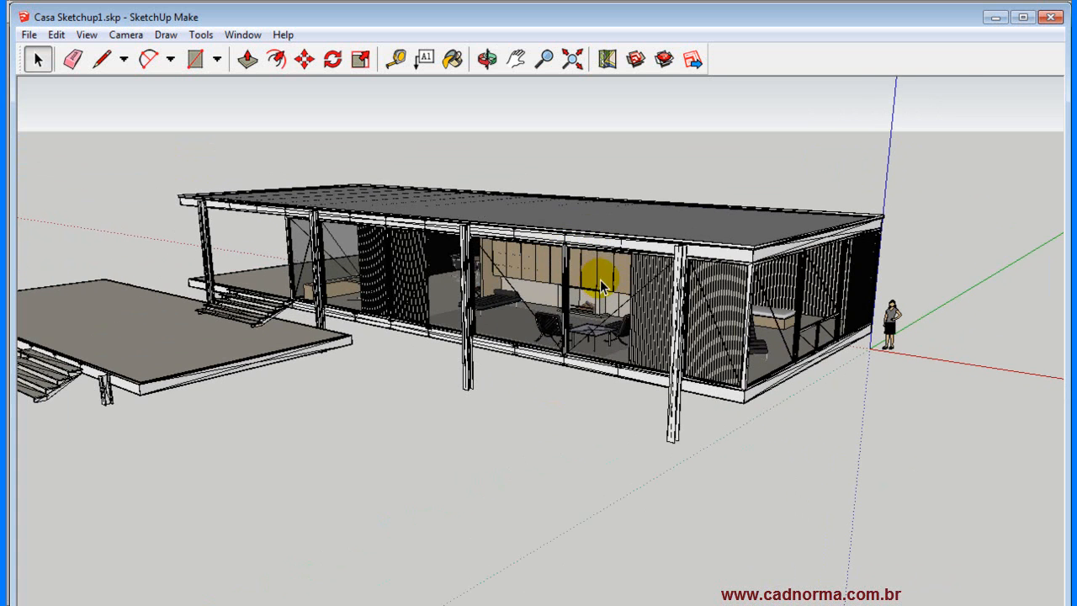
{"action": "left_click", "coordinate": [1054, 19]}
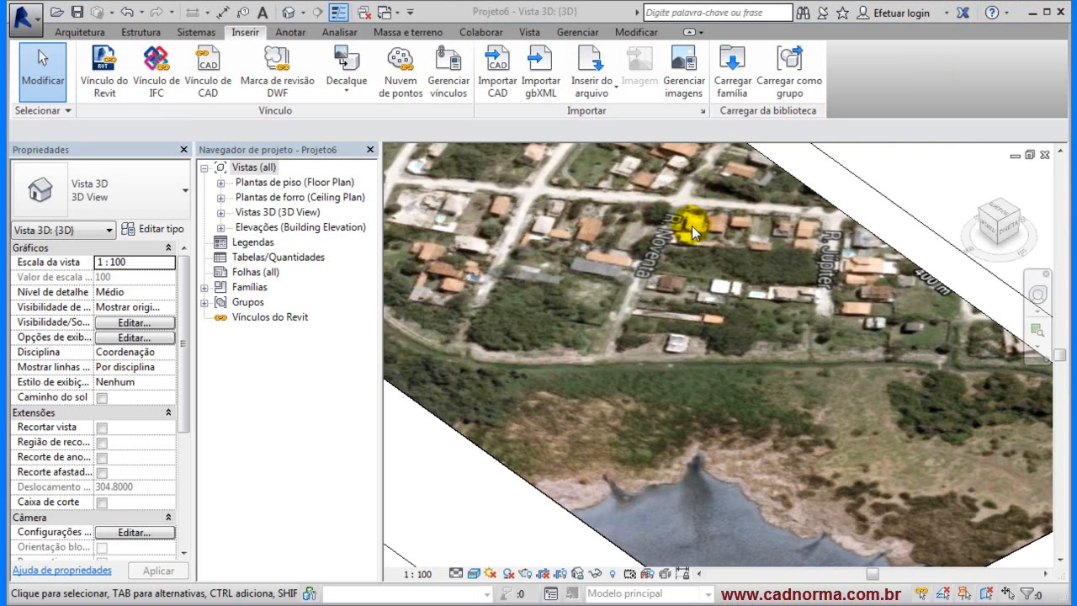
- Start a CAD import with the SketchUp (*.skp) file type and choose Edifícios1.skp from the G-11 - Conceitos Finais folder
{"action": "left_click", "coordinate": [639, 400]}
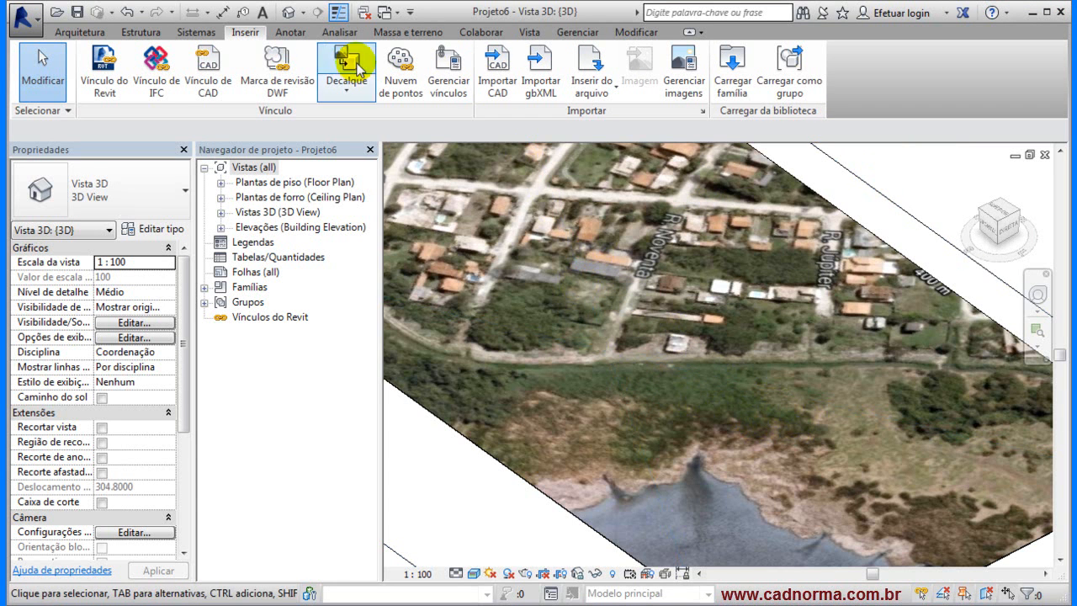
{"action": "left_click", "coordinate": [498, 72]}
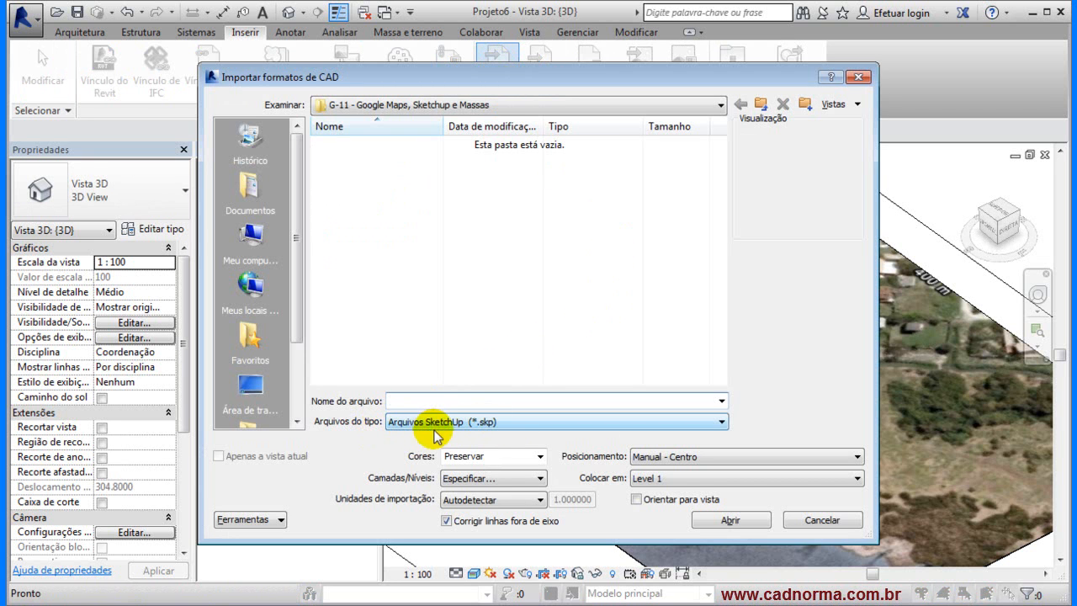
{"action": "left_click", "coordinate": [722, 421]}
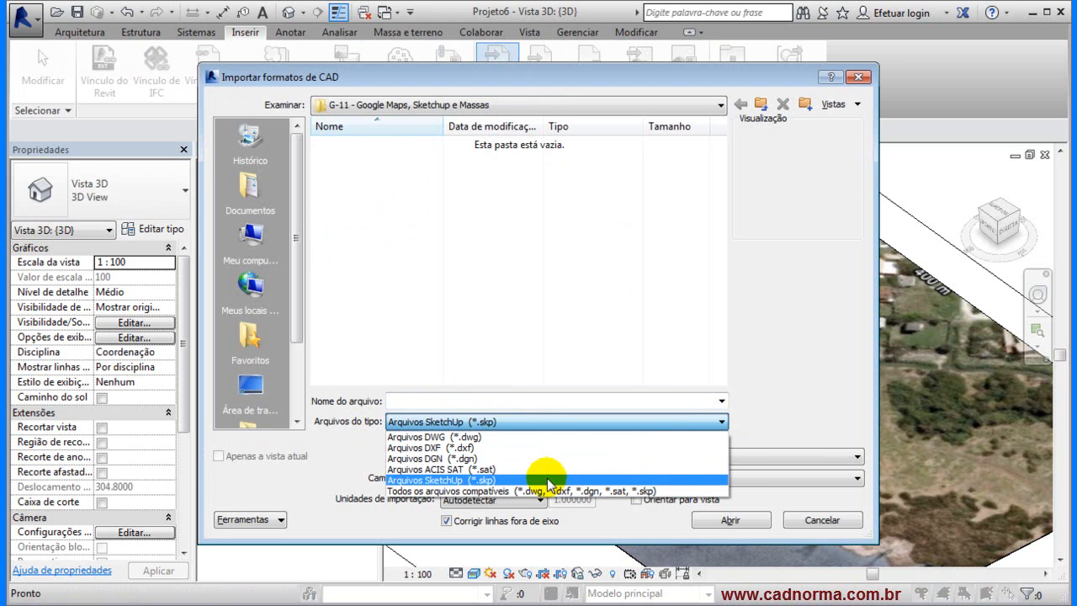
{"action": "left_click", "coordinate": [487, 481]}
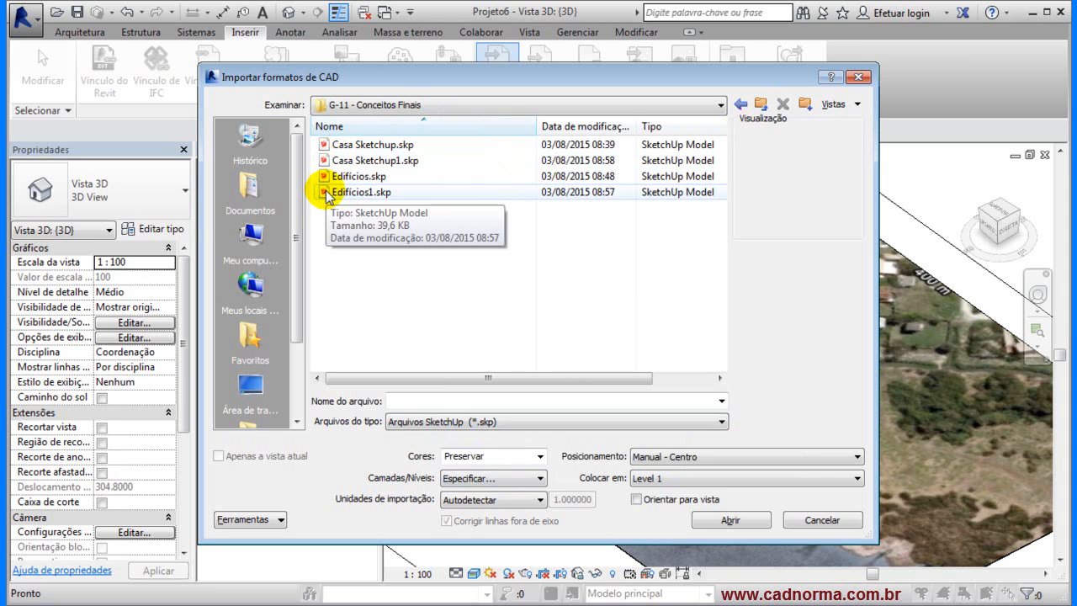
{"action": "left_click", "coordinate": [341, 192]}
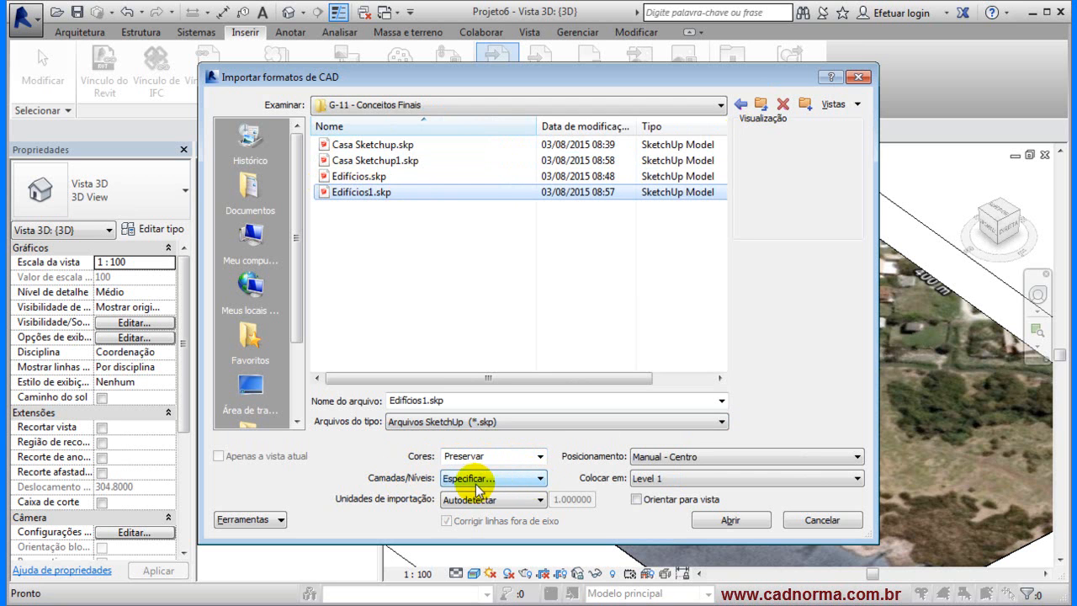
- Import the file with specified layers (Default) and Layer0, Manual - Centro positioning on Level 1, and place the buildings just above the lake
{"action": "left_click", "coordinate": [540, 479]}
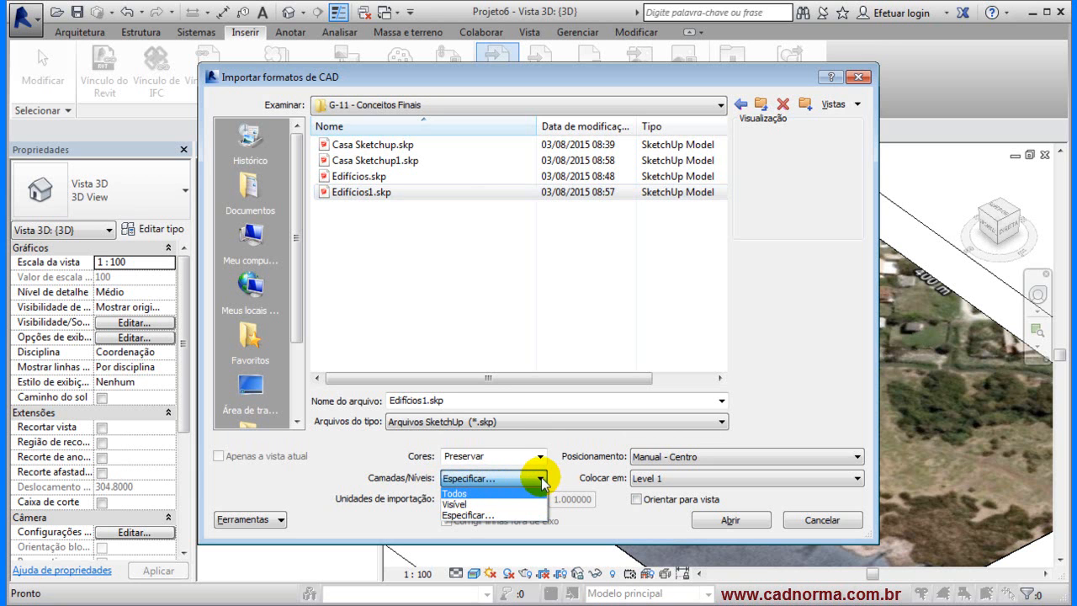
{"action": "left_click", "coordinate": [540, 477]}
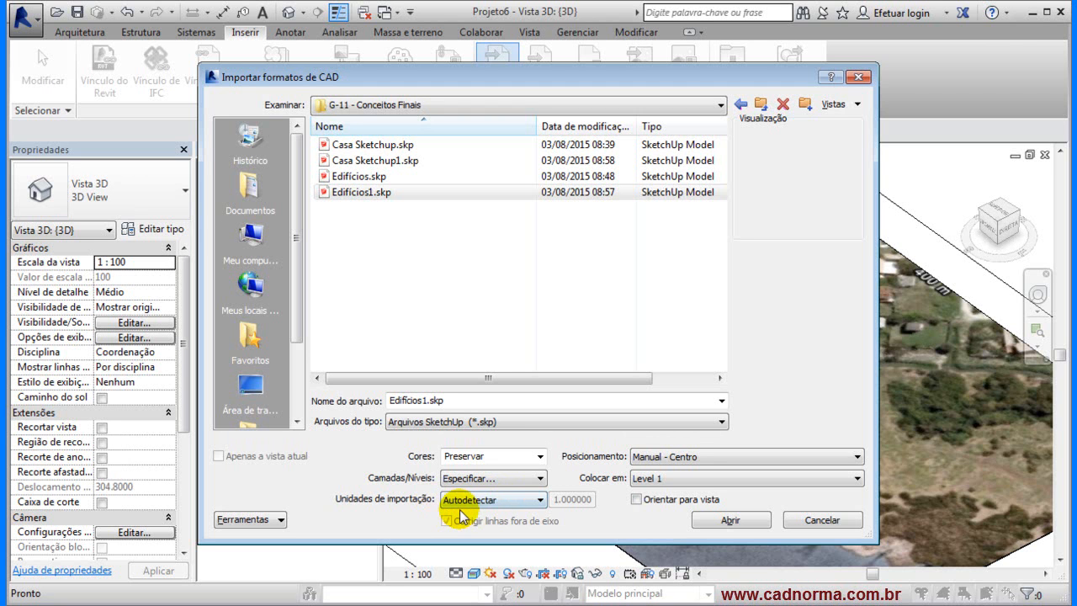
{"action": "left_click", "coordinate": [641, 460]}
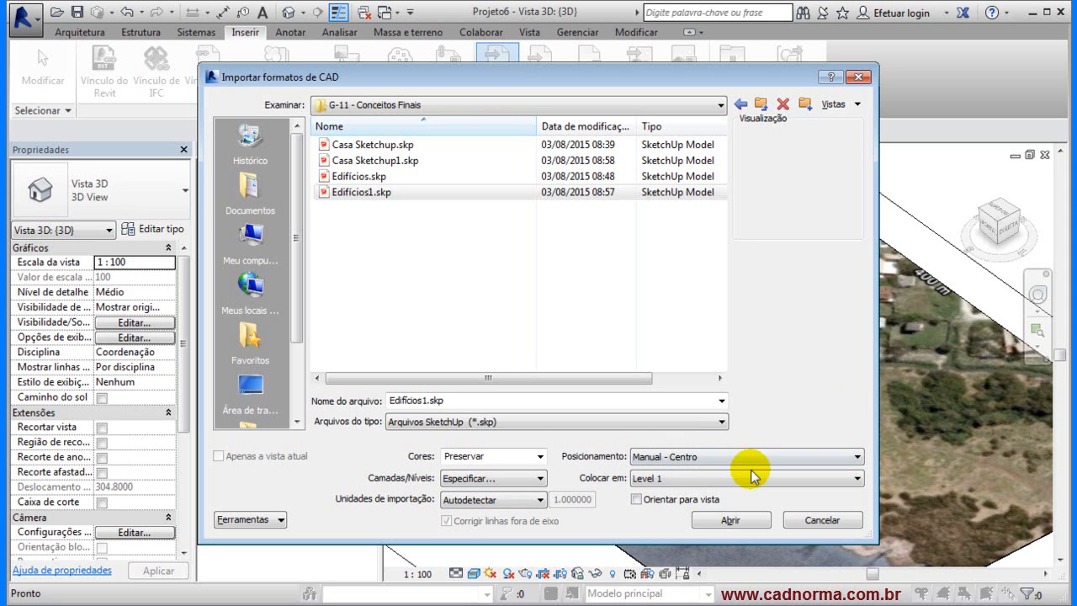
{"action": "left_click", "coordinate": [656, 477]}
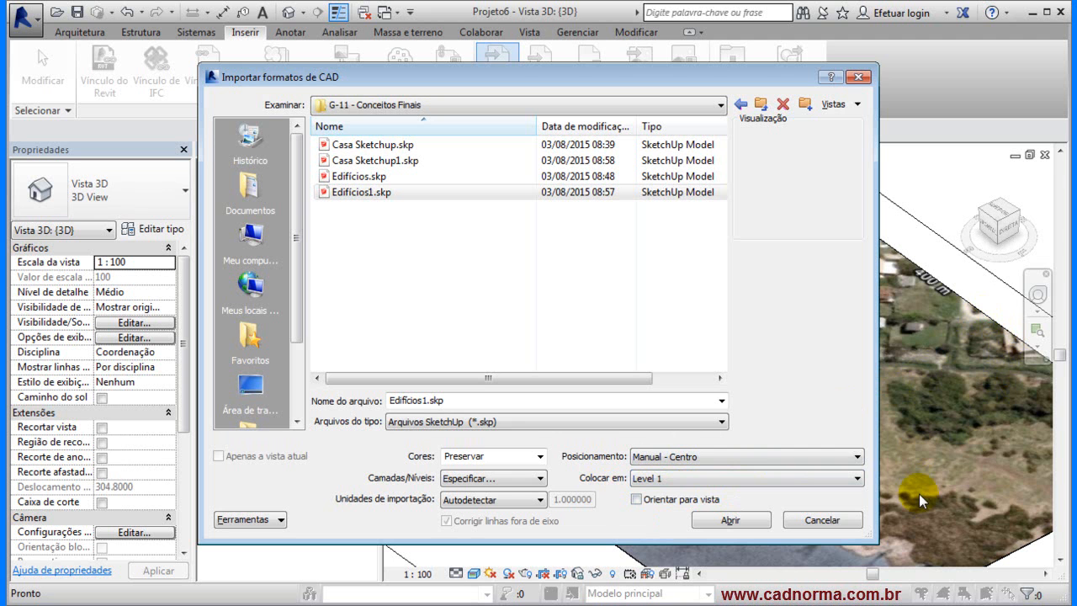
{"action": "left_click", "coordinate": [731, 521]}
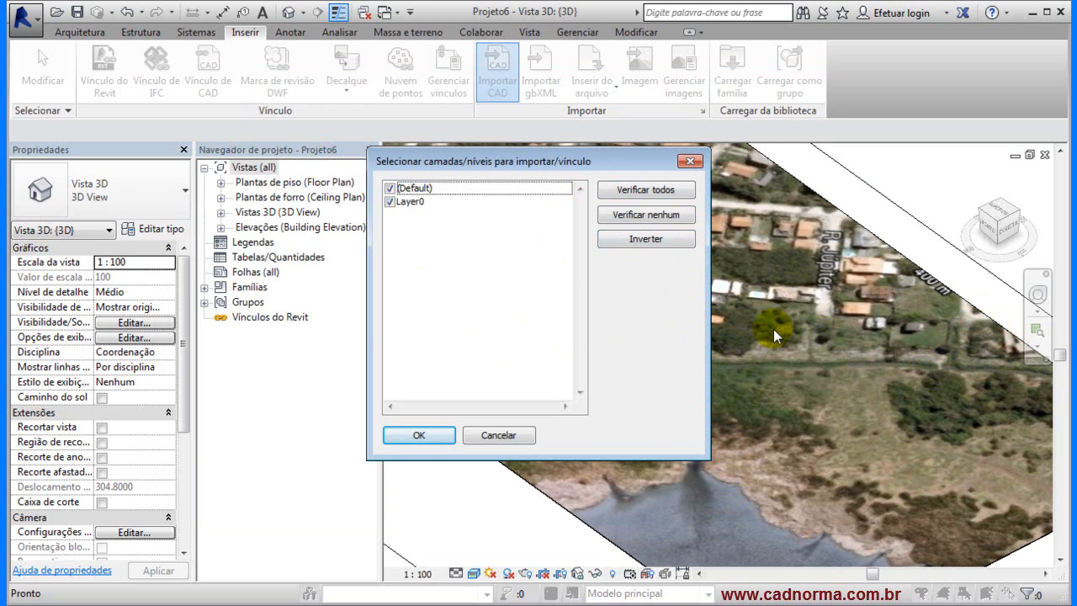
{"action": "left_click", "coordinate": [419, 435]}
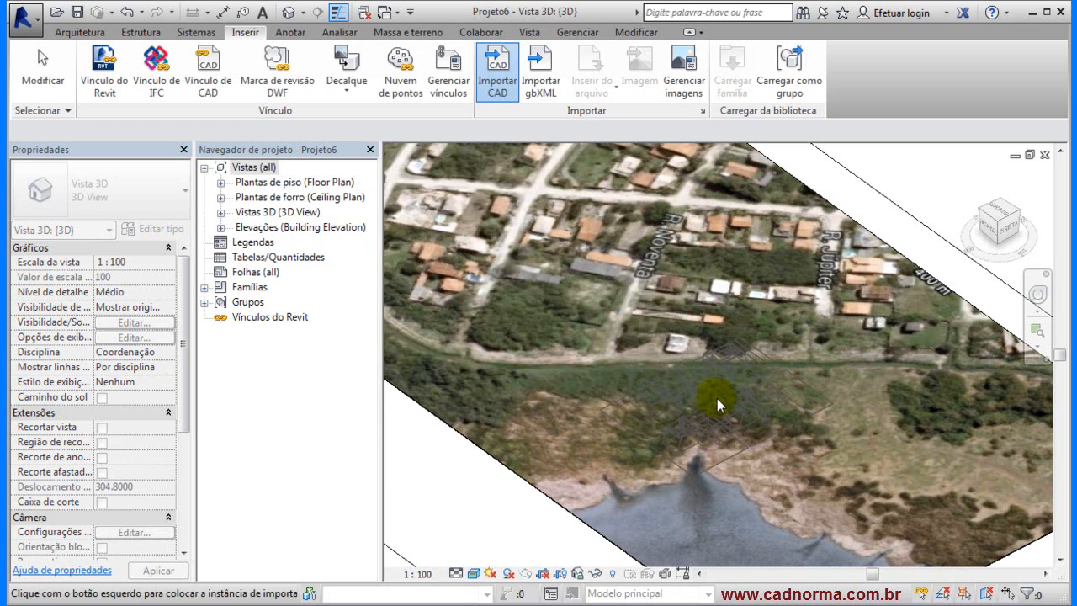
{"action": "left_click", "coordinate": [716, 397]}
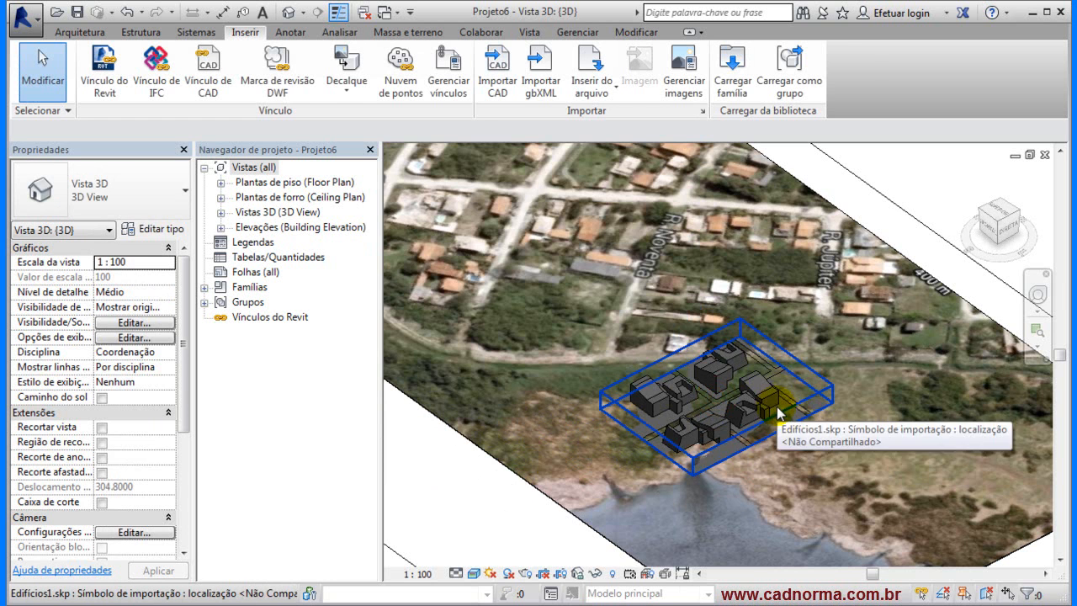
- Rotate the imported Edifícios1.skp buildings about their centre until the blocks line up with the road above the lake
{"action": "left_click", "coordinate": [776, 407]}
{"action": "left_click", "coordinate": [448, 87]}
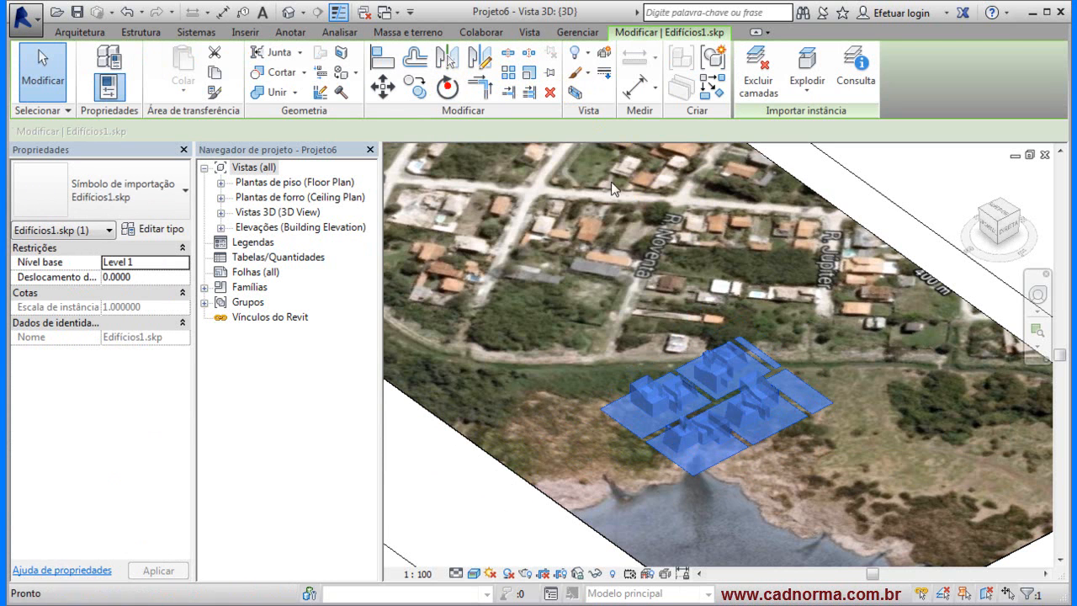
{"action": "left_click", "coordinate": [830, 340]}
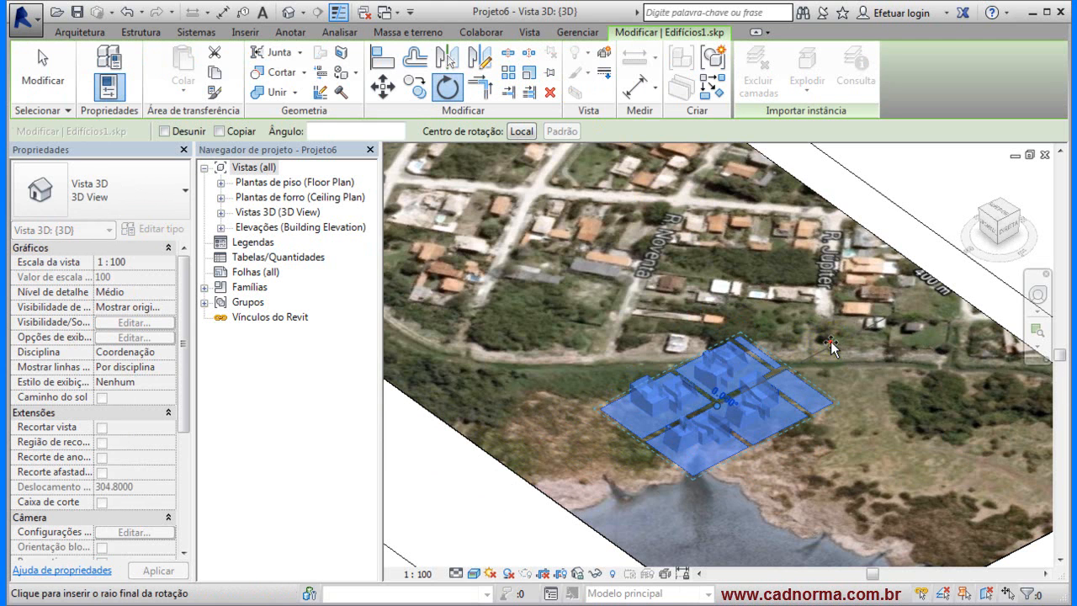
{"action": "left_click", "coordinate": [873, 404]}
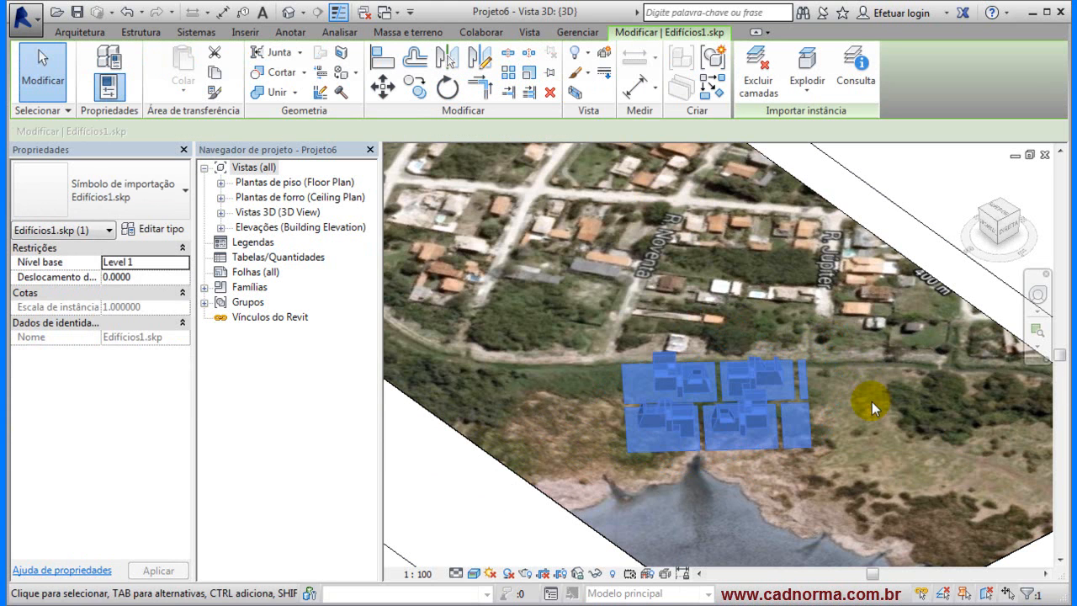
{"action": "left_click", "coordinate": [896, 419]}
{"action": "key", "text": "Escape"}
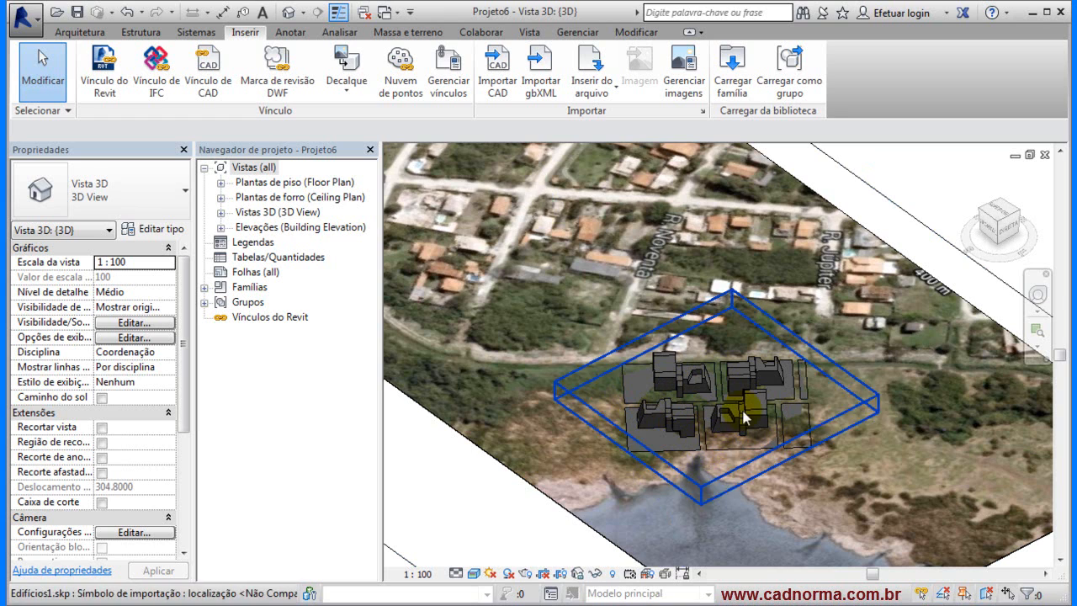
- Try to create Generic - 200mm walls by face on the imported SketchUp buildings
{"action": "middle_click_drag", "start_coordinate": [717, 429], "coordinate": [761, 412], "text": "shift"}
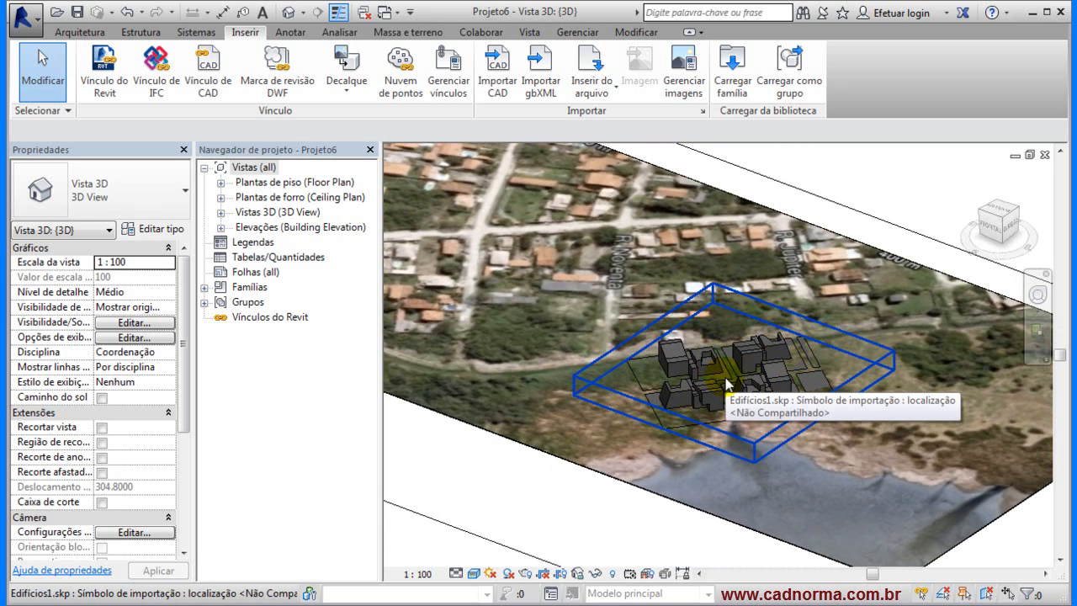
{"action": "scroll", "coordinate": [700, 372], "scroll_direction": "up", "scroll_amount": 3}
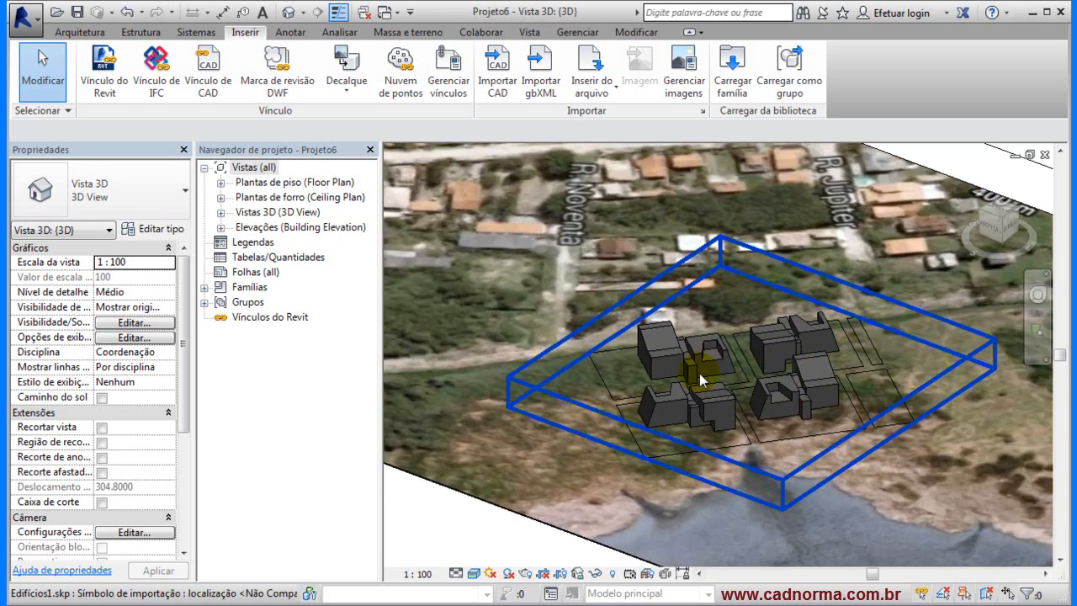
{"action": "scroll", "coordinate": [749, 371], "scroll_direction": "up", "scroll_amount": 4}
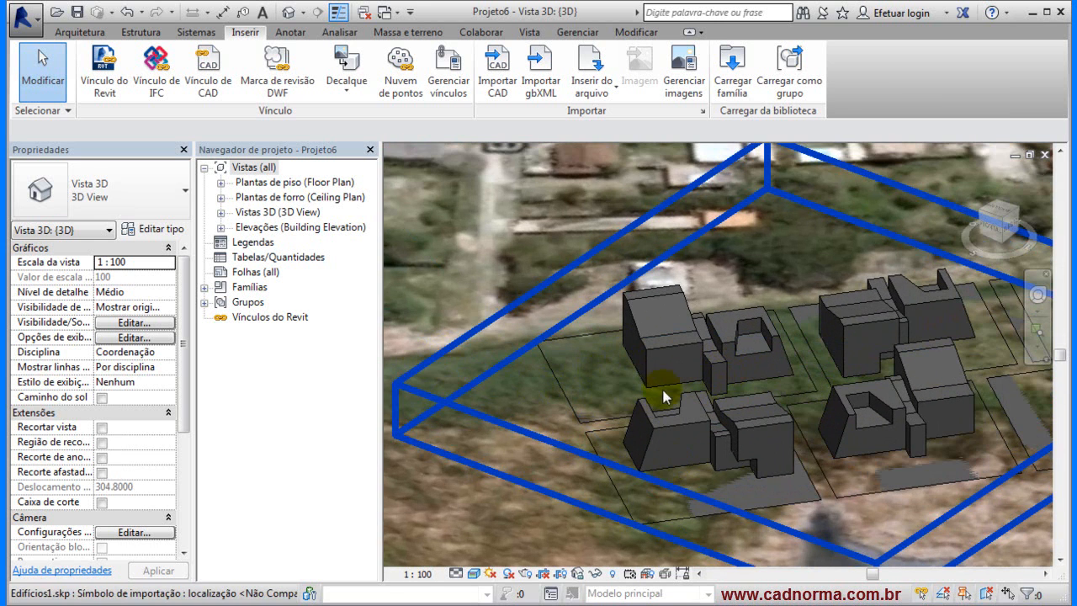
{"action": "left_click", "coordinate": [706, 365]}
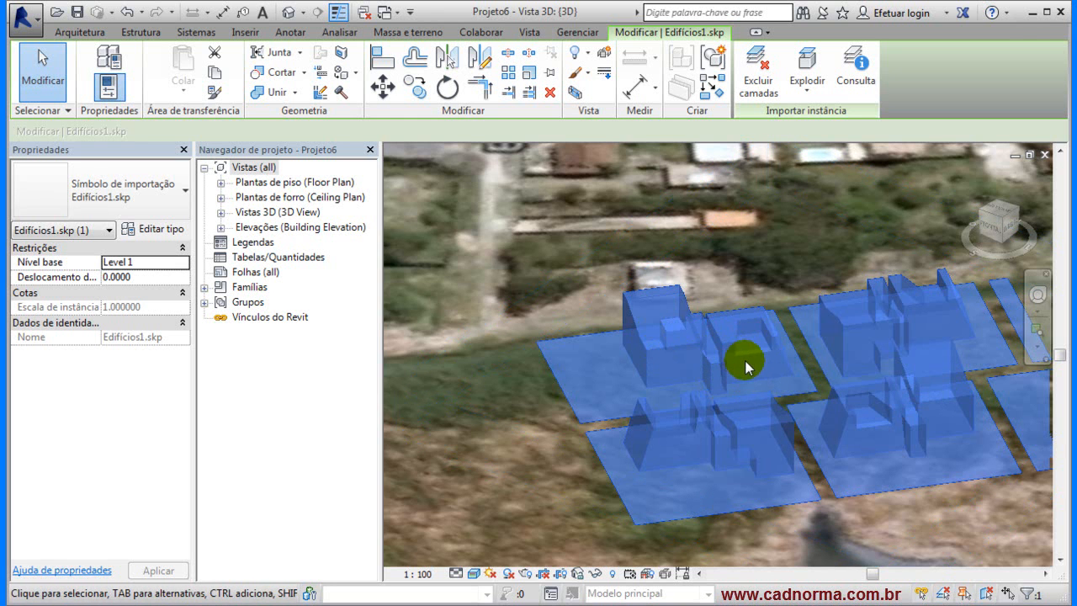
{"action": "left_click", "coordinate": [407, 32]}
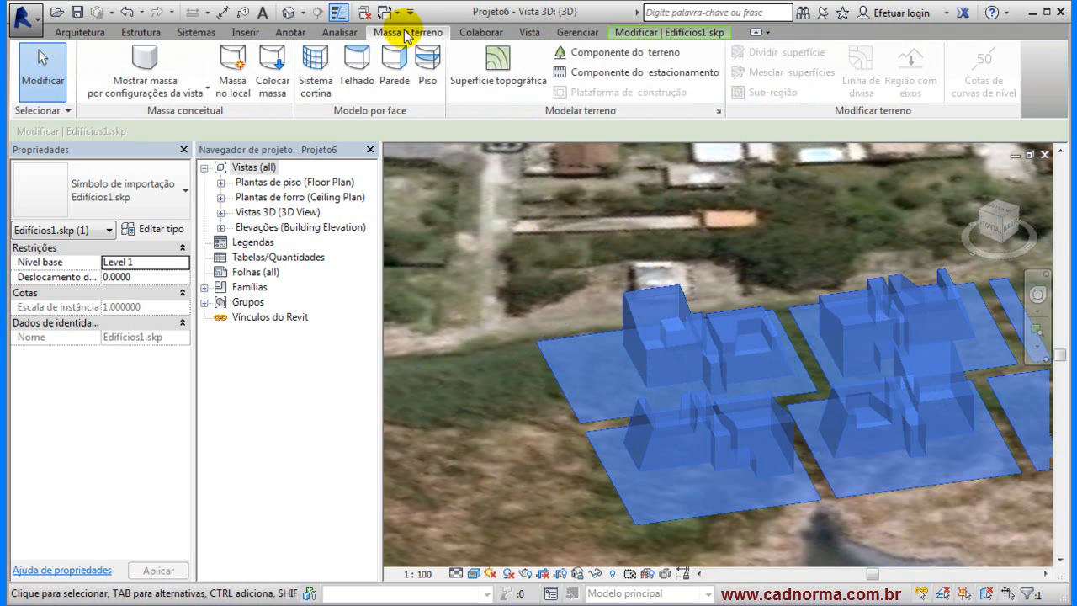
{"action": "left_click", "coordinate": [393, 69]}
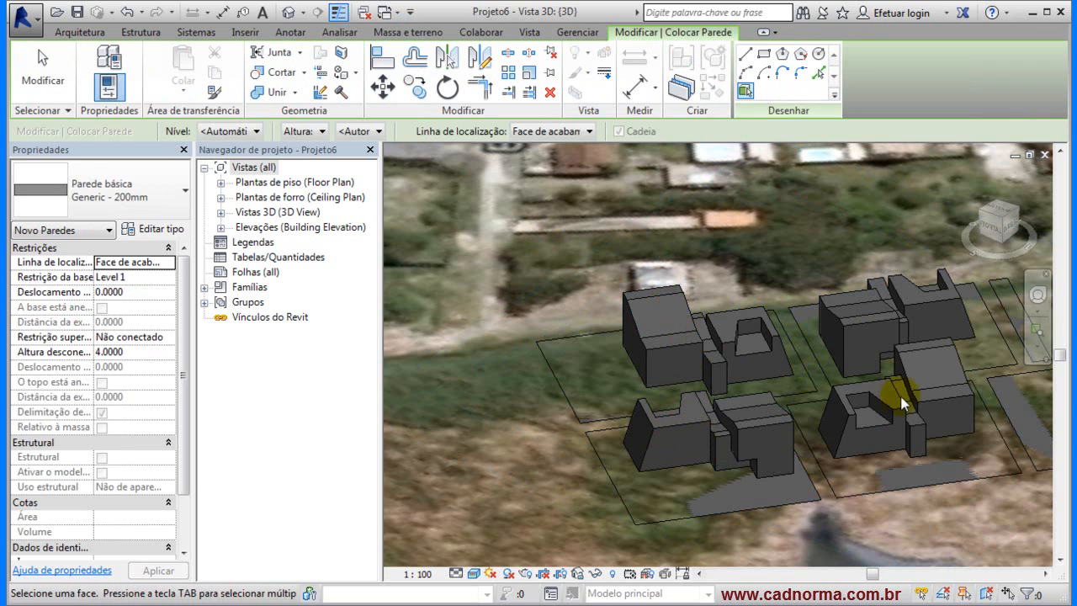
{"action": "key", "text": "Escape"}
{"action": "key", "text": "Escape"}
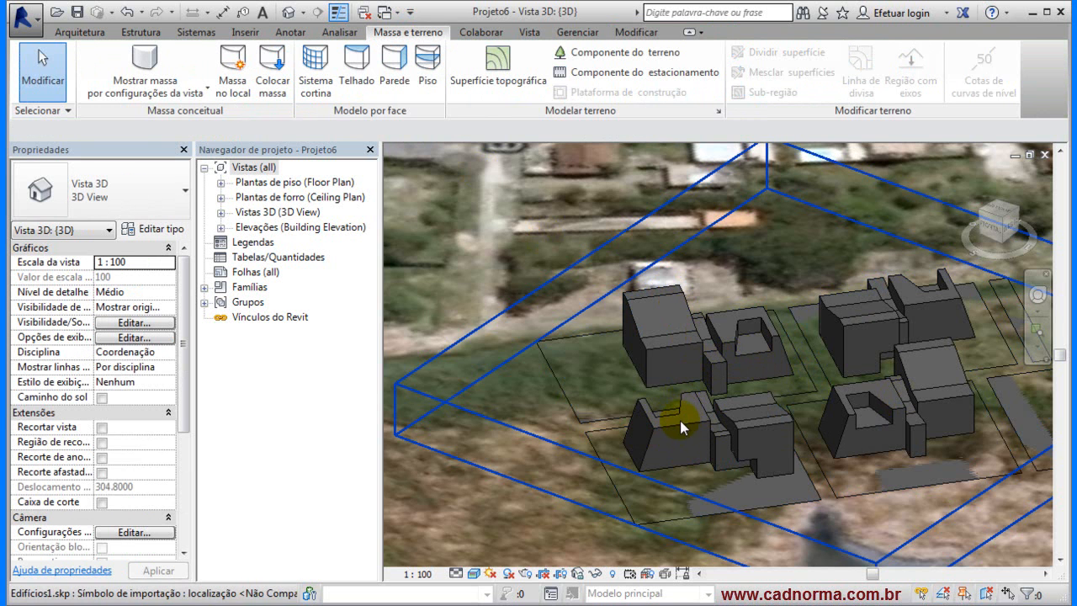
- Explode the imported Edifícios1.skp symbol into its components and dismiss the warning
{"action": "left_click", "coordinate": [683, 422]}
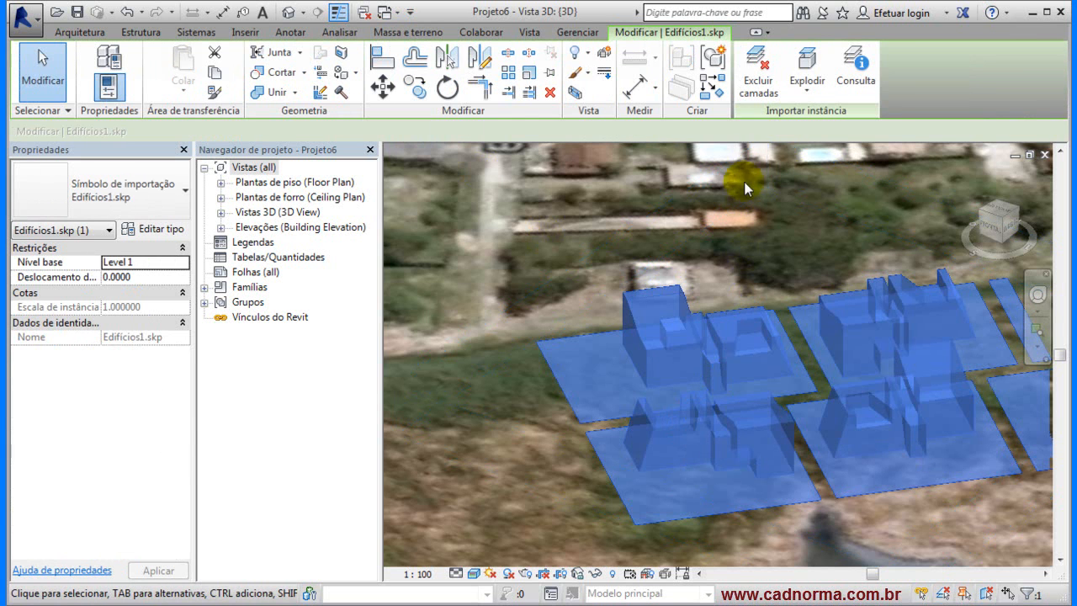
{"action": "left_click", "coordinate": [807, 57]}
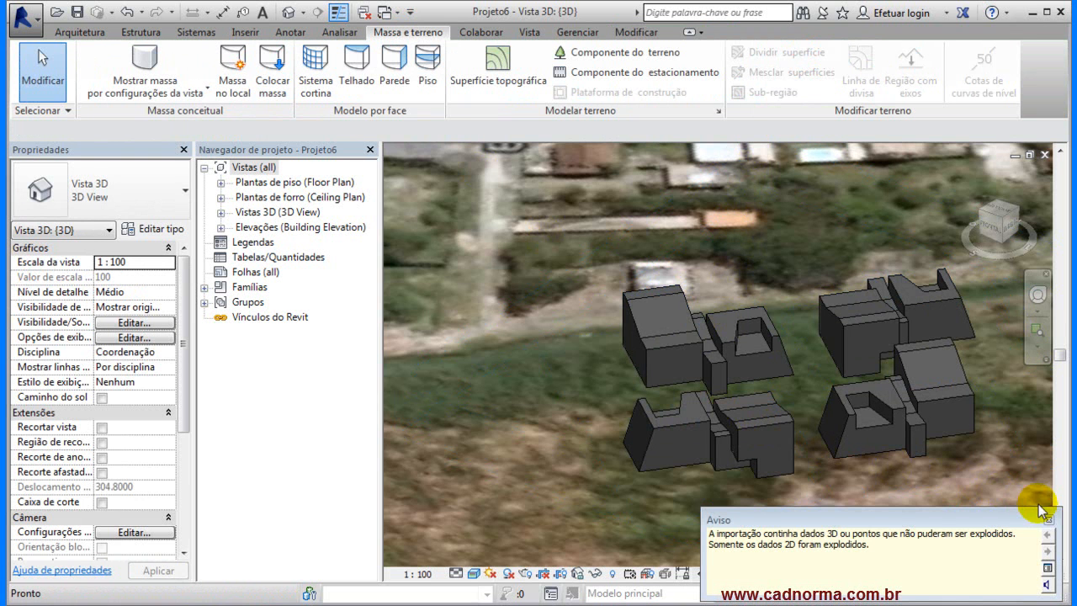
{"action": "left_click", "coordinate": [1048, 520]}
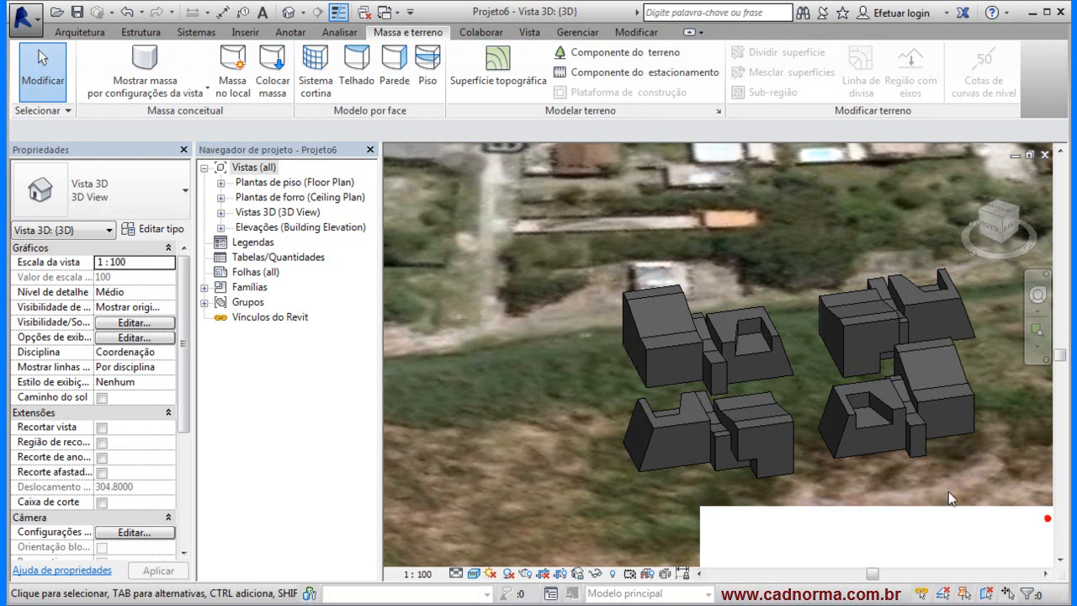
- Try to explode the front-left building component of the import further and dismiss the warning
{"action": "left_click", "coordinate": [719, 448]}
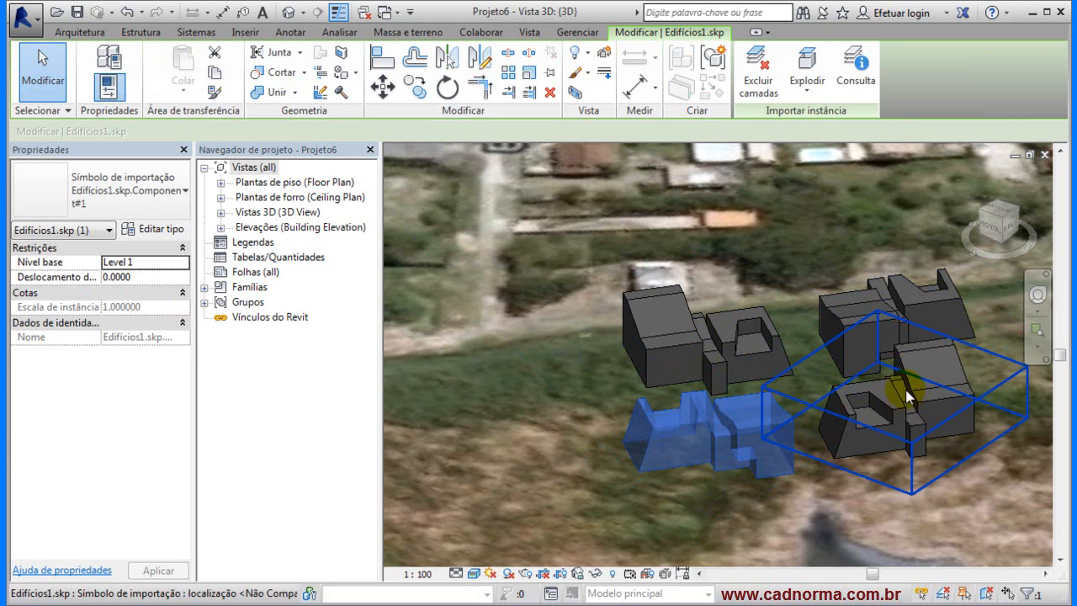
{"action": "scroll", "coordinate": [723, 367], "scroll_direction": "down", "scroll_amount": 3}
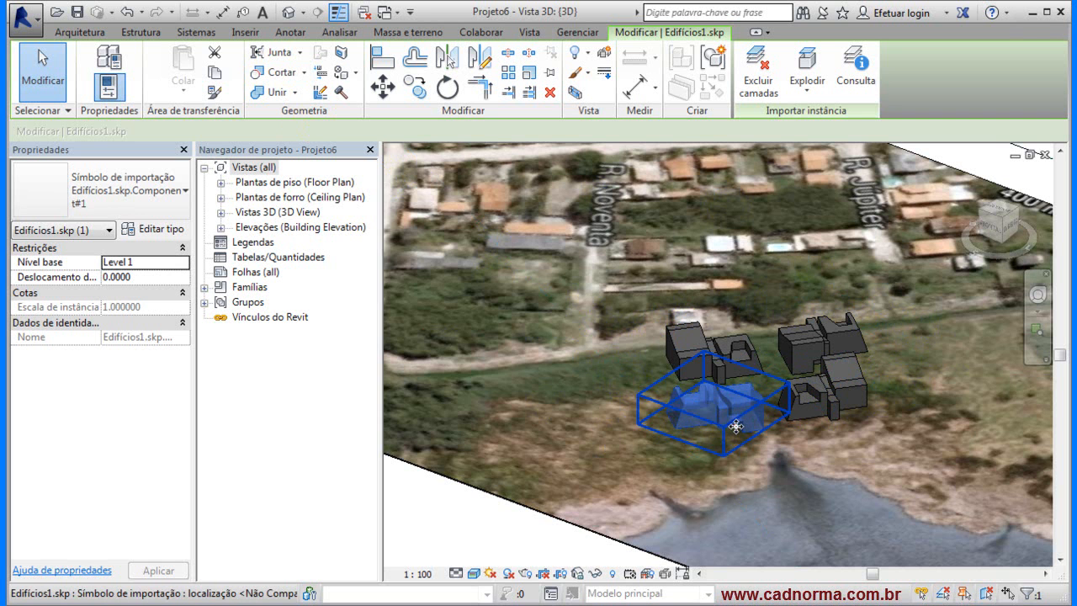
{"action": "left_click", "coordinate": [808, 64]}
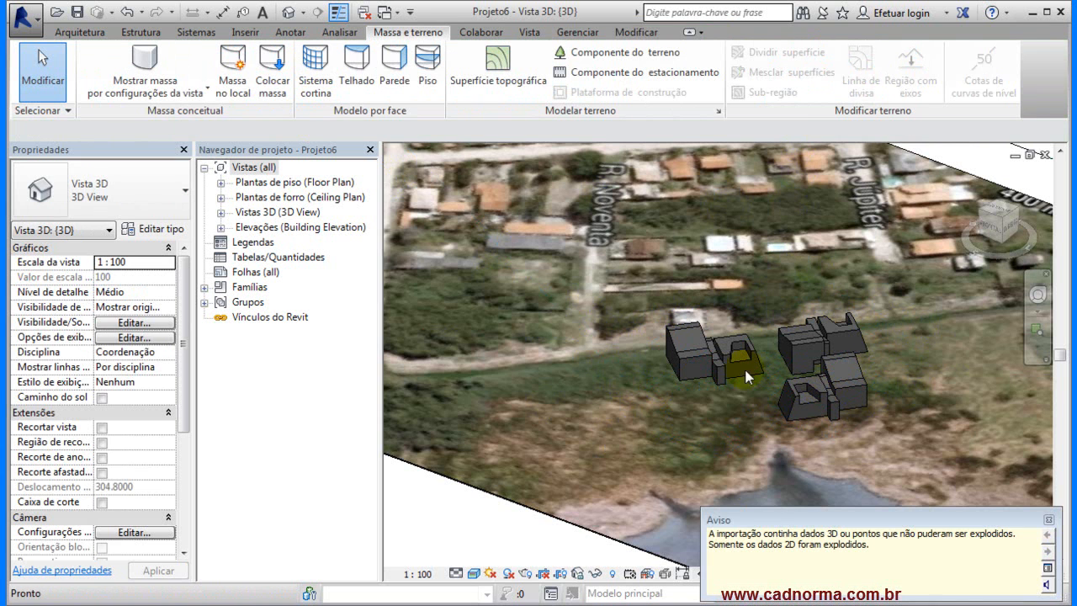
{"action": "left_click", "coordinate": [1049, 521]}
{"action": "scroll", "coordinate": [642, 417], "scroll_direction": "down", "scroll_amount": 3}
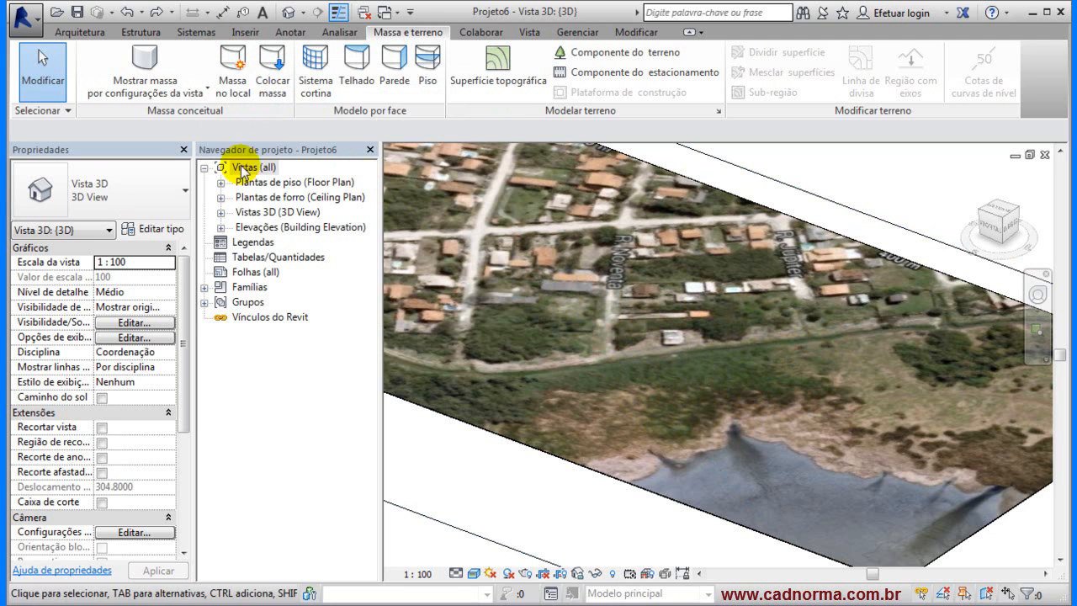
- Create a new conceptual mass family from the Massa métrica.rft template
{"action": "left_click", "coordinate": [37, 22]}
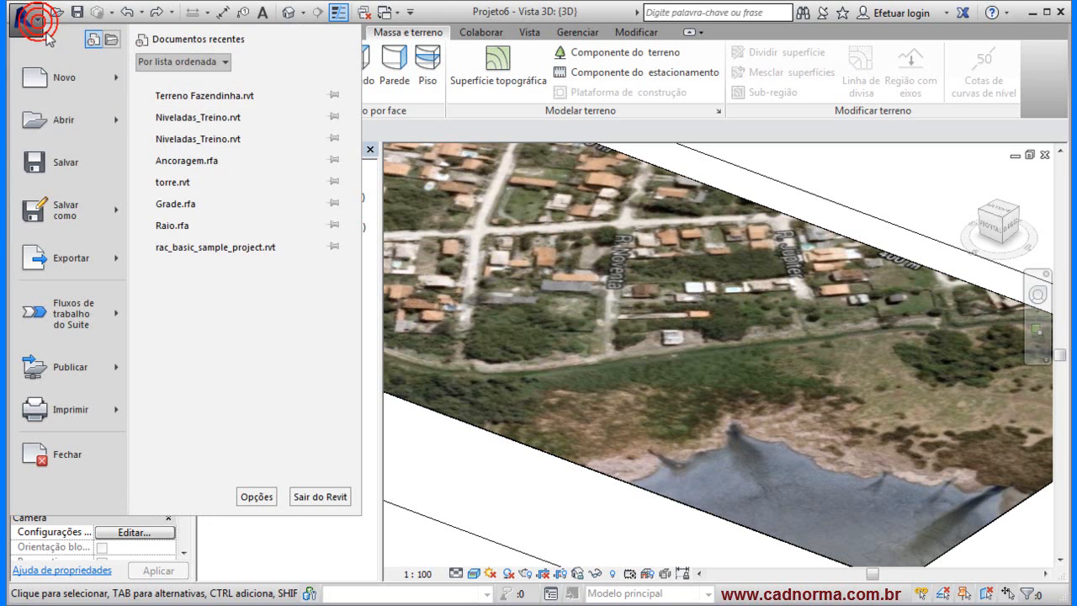
{"action": "left_click", "coordinate": [118, 77]}
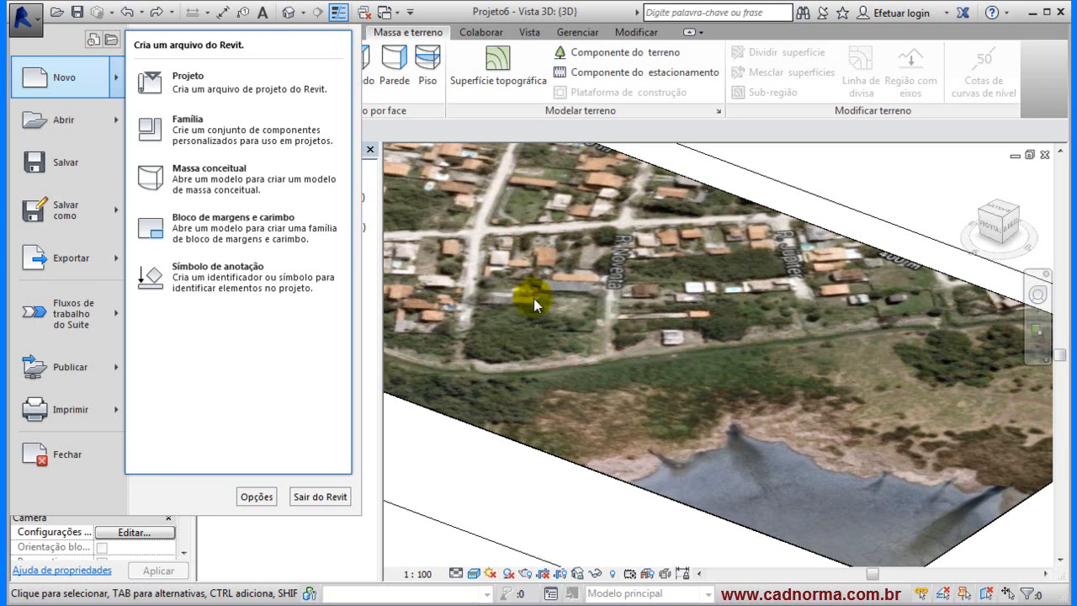
{"action": "left_click", "coordinate": [192, 175]}
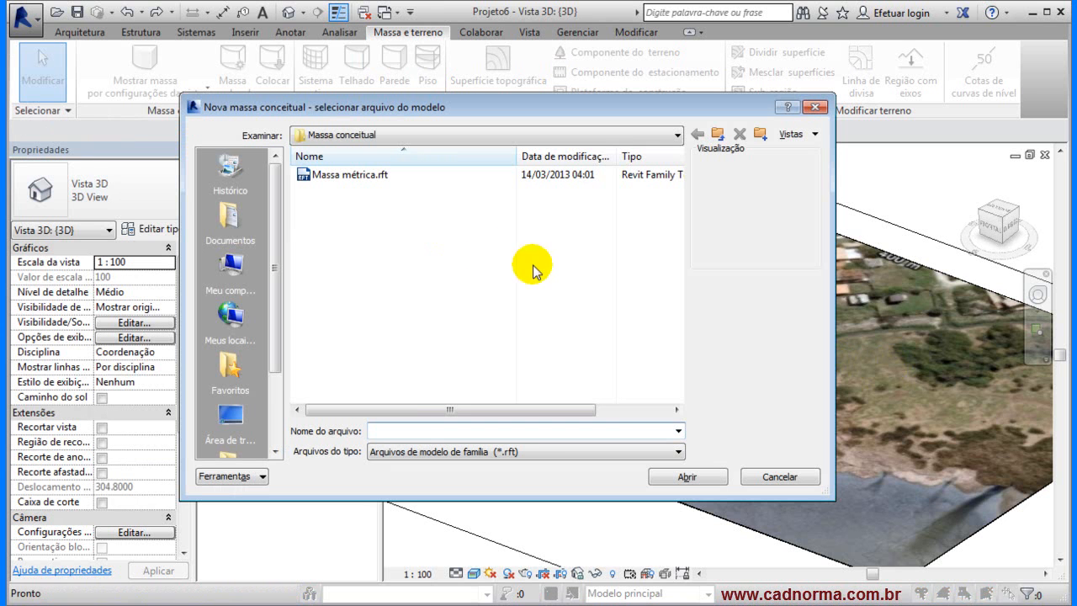
{"action": "left_click", "coordinate": [349, 175]}
{"action": "left_click", "coordinate": [687, 476]}
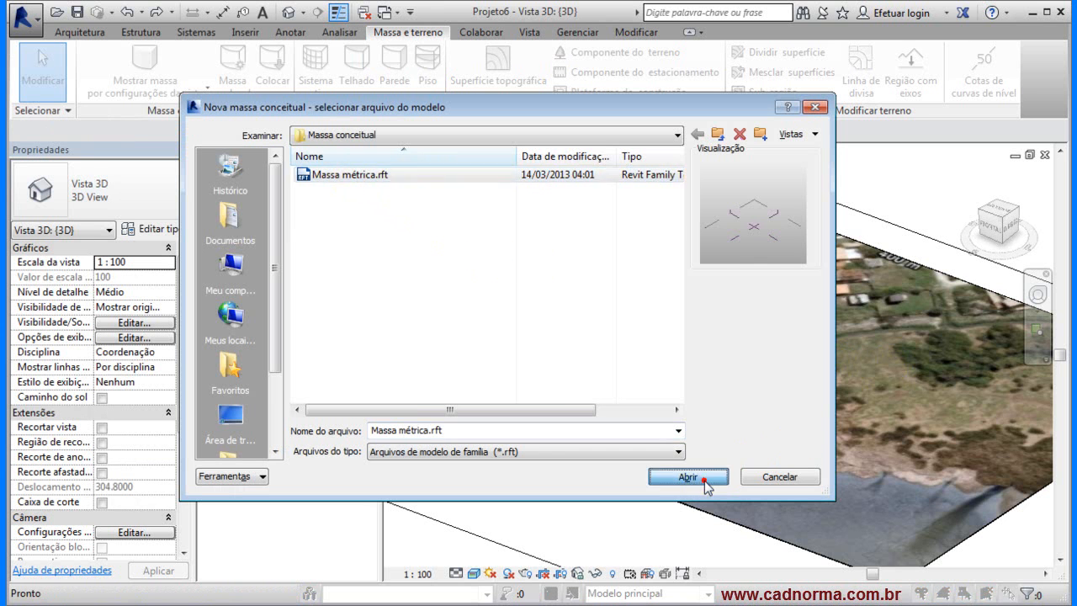
- Set the mass family's linear units to metres (Metros) in the project units
{"action": "key", "text": "u"}
{"action": "key", "text": "n"}
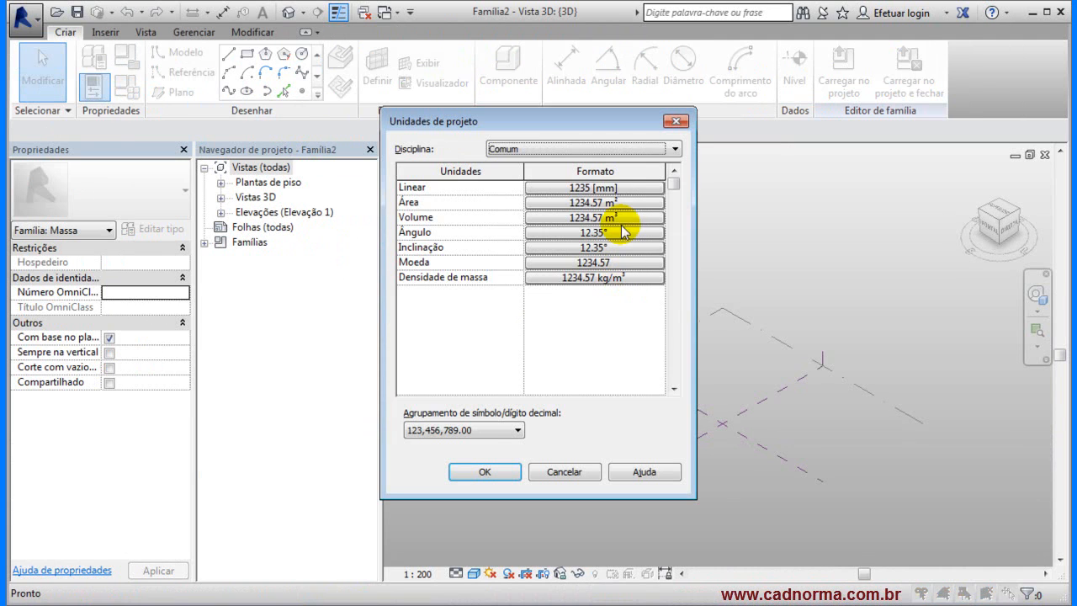
{"action": "left_click", "coordinate": [613, 190]}
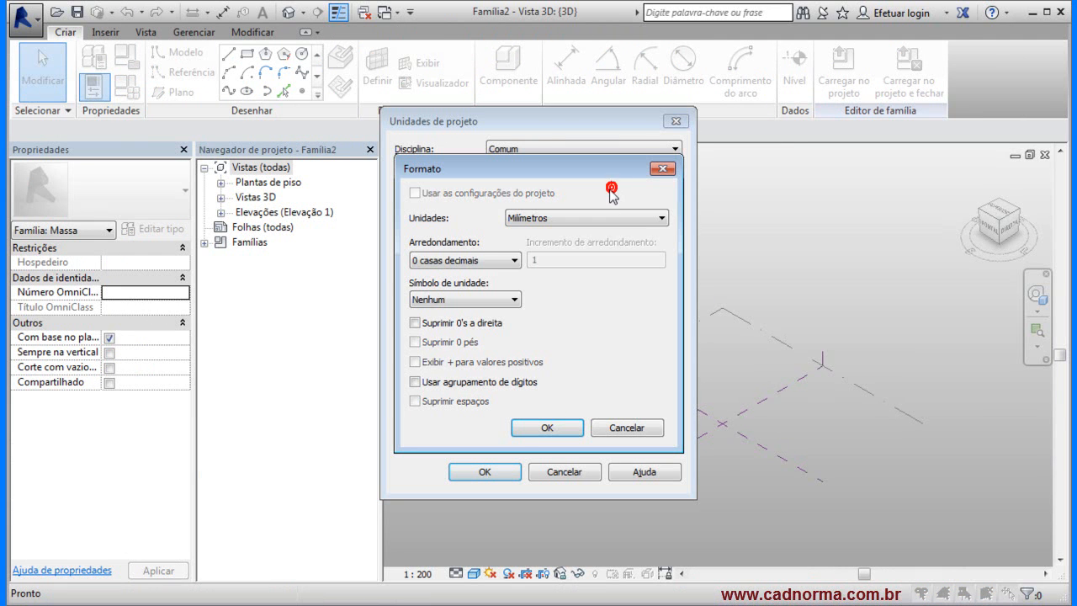
{"action": "left_click", "coordinate": [662, 217]}
{"action": "left_click", "coordinate": [588, 275]}
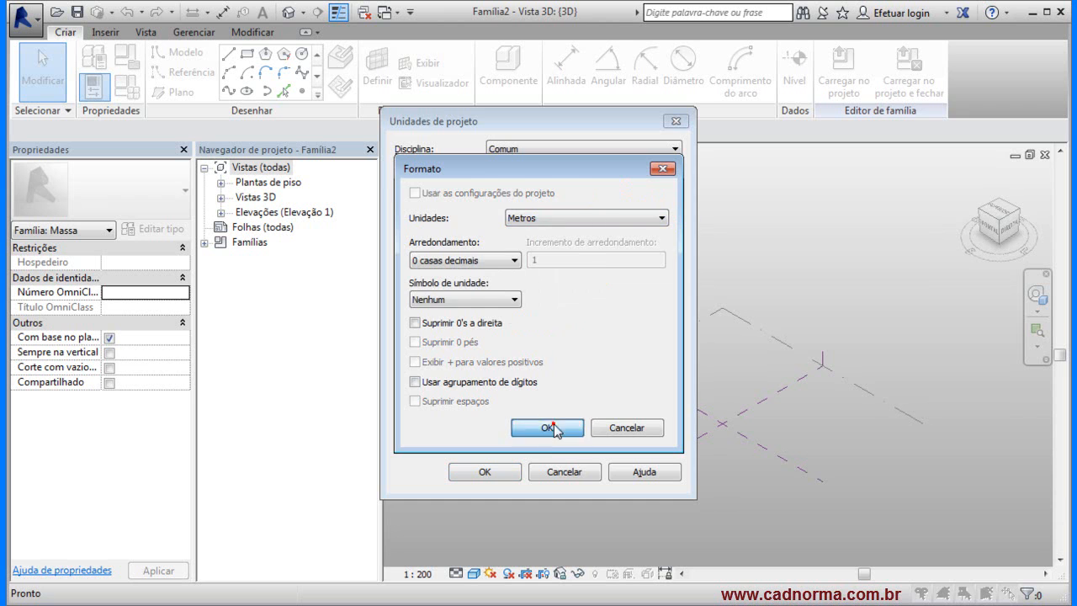
{"action": "left_click", "coordinate": [549, 425]}
{"action": "left_click", "coordinate": [485, 471]}
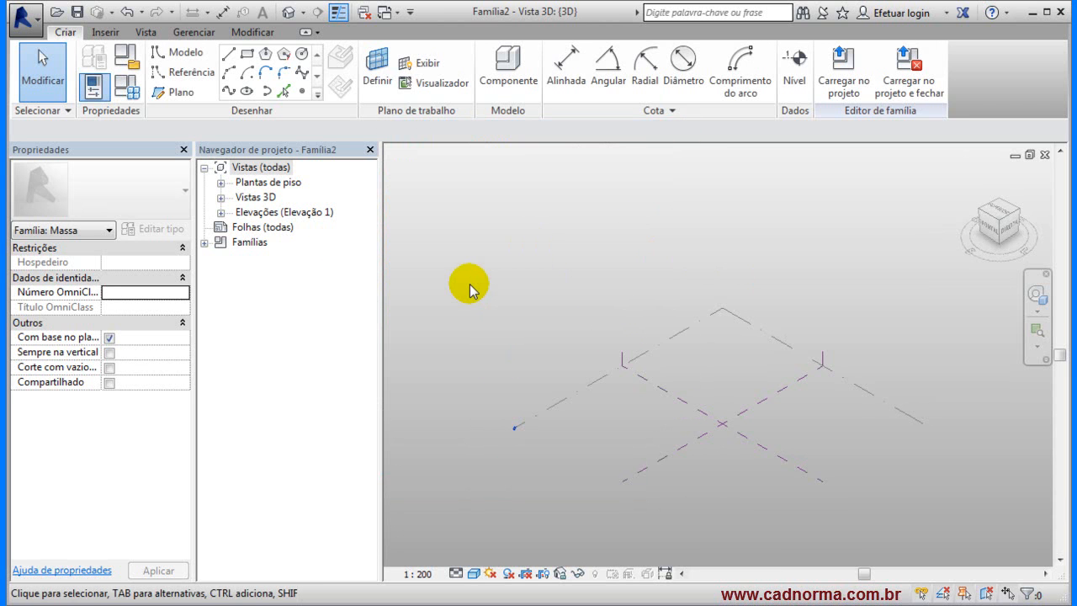
- Import Edifícios1.skp into the mass family with layers (Default) and Layer0, Manual - Centro on Nível 1, placing it at the reference planes' intersection
{"action": "left_click", "coordinate": [109, 33]}
{"action": "left_click", "coordinate": [436, 67]}
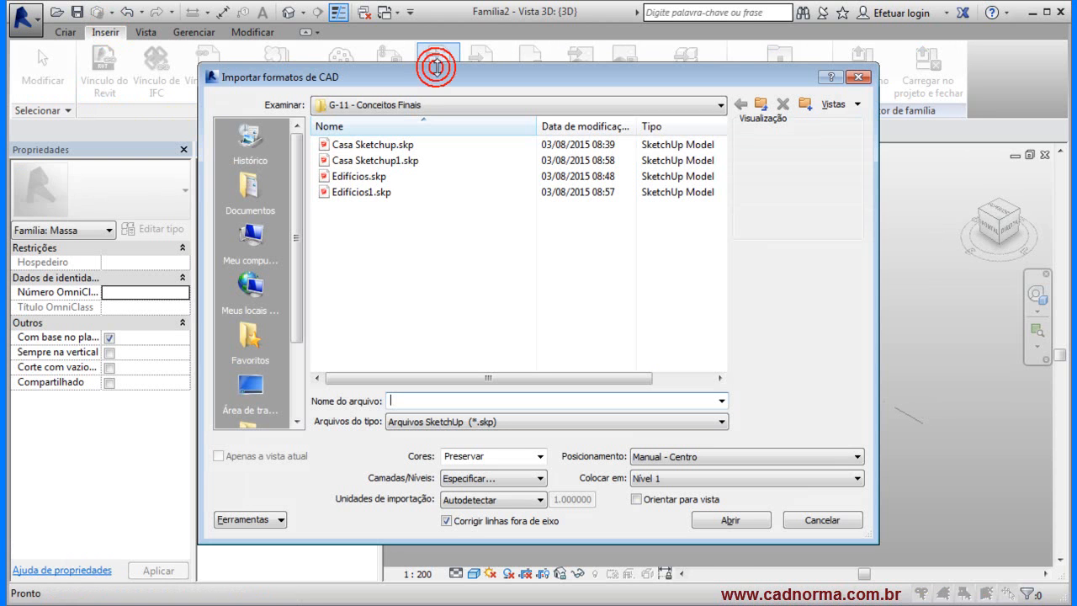
{"action": "left_click", "coordinate": [343, 195]}
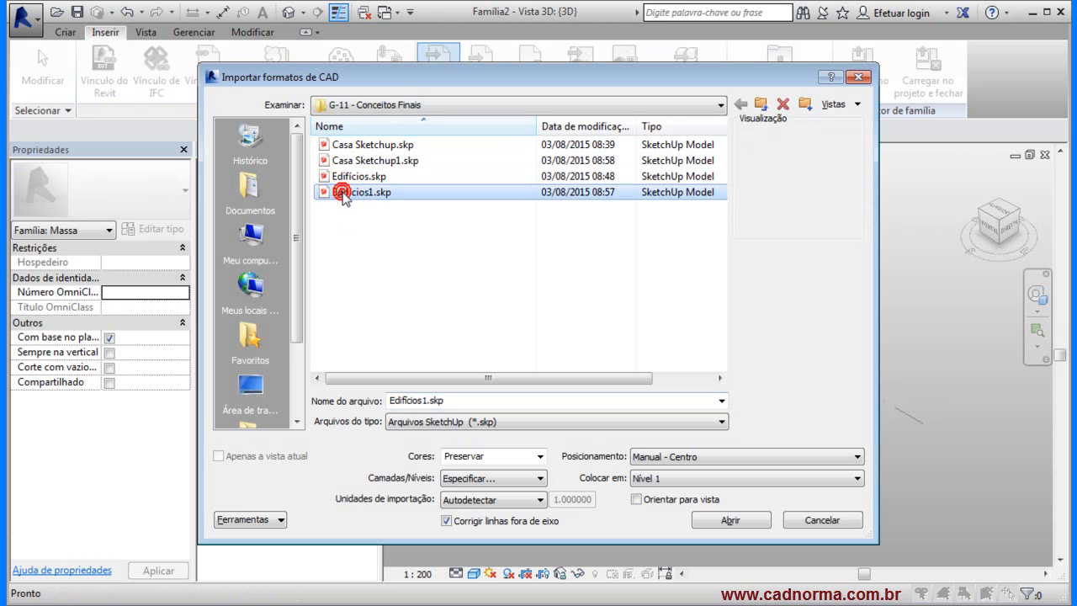
{"action": "left_click", "coordinate": [725, 522]}
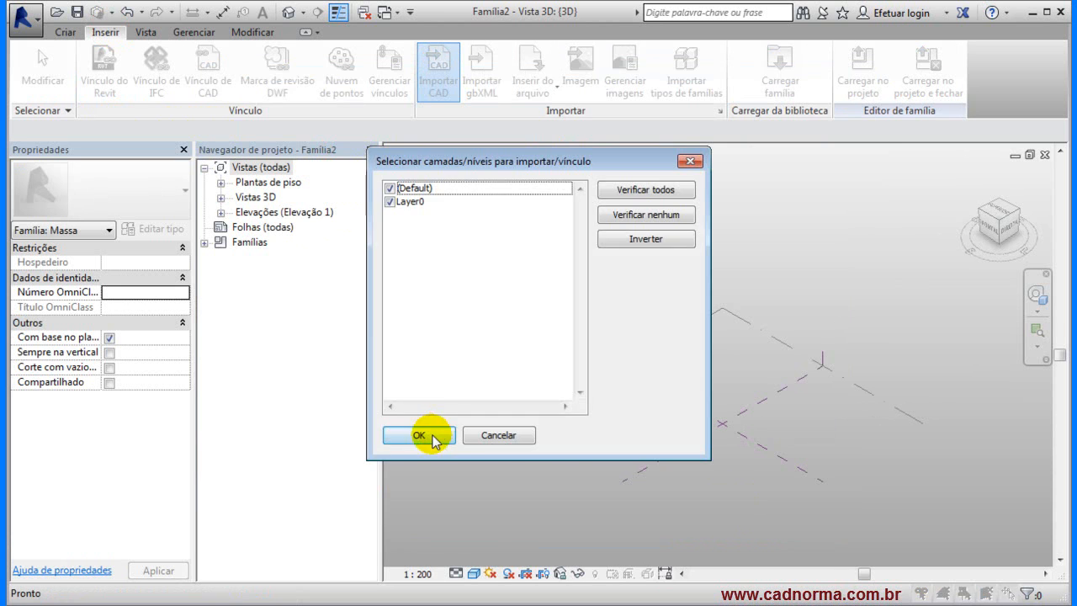
{"action": "left_click", "coordinate": [424, 436]}
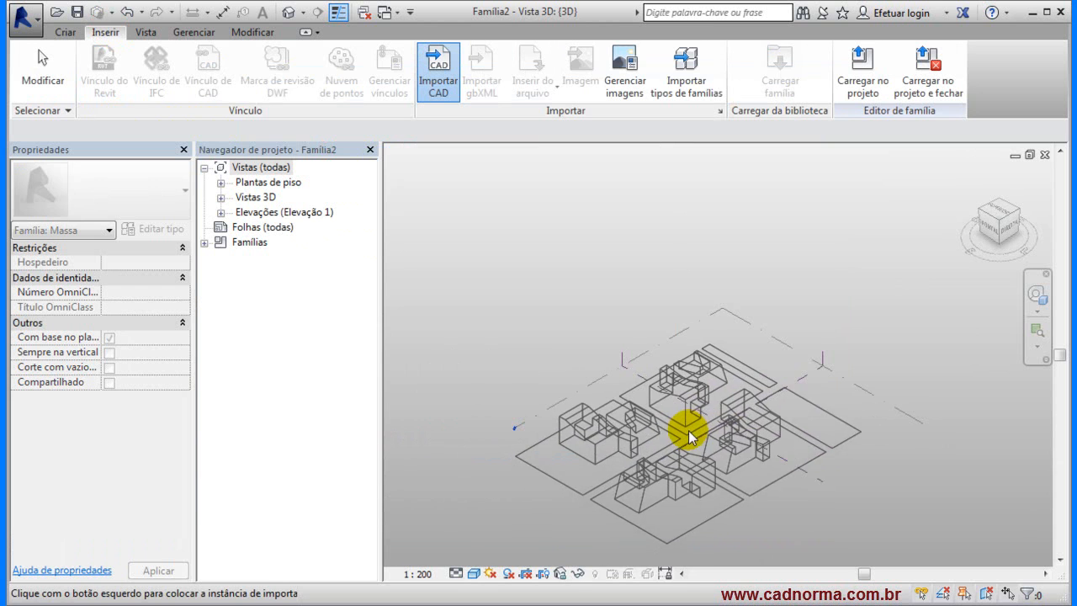
{"action": "left_click", "coordinate": [716, 425]}
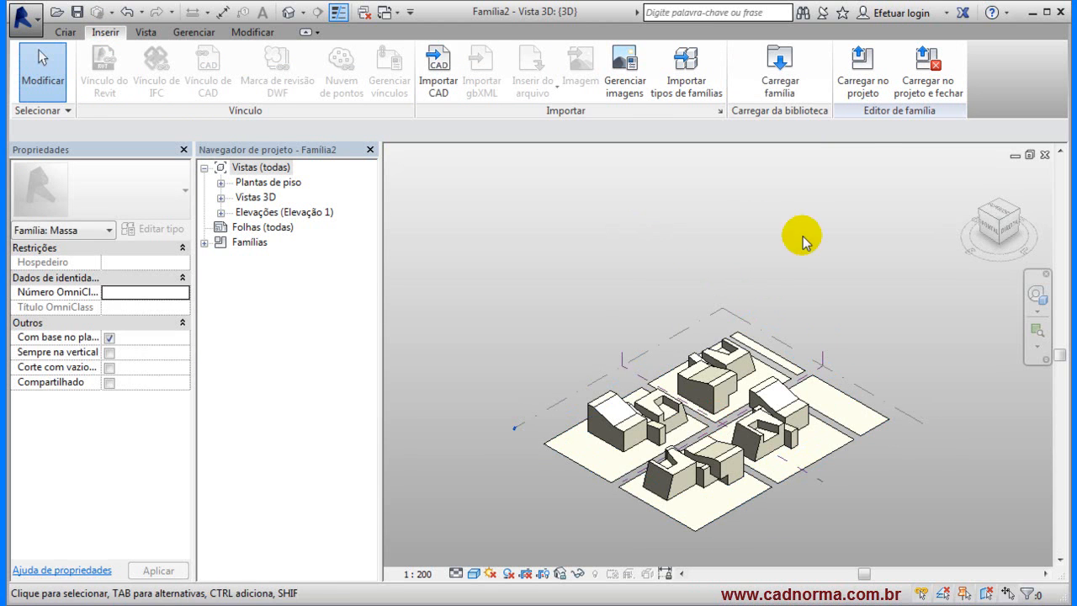
- Save the mass family as Importado Sketchup in the G-11 - Google Maps, Sketchup e Massas folder
{"action": "left_click", "coordinate": [76, 11]}
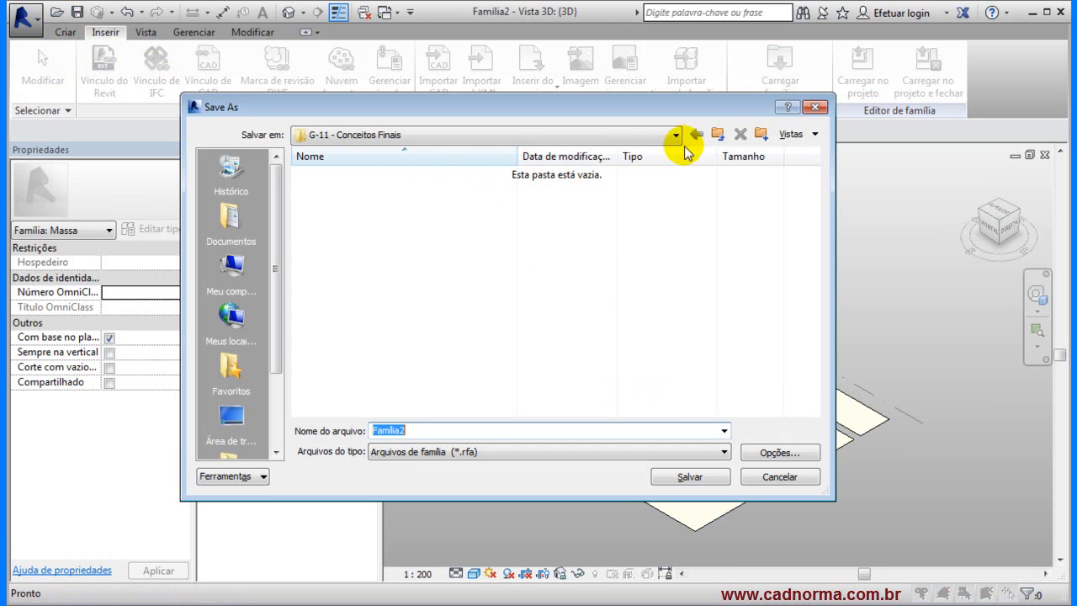
{"action": "left_click", "coordinate": [715, 135]}
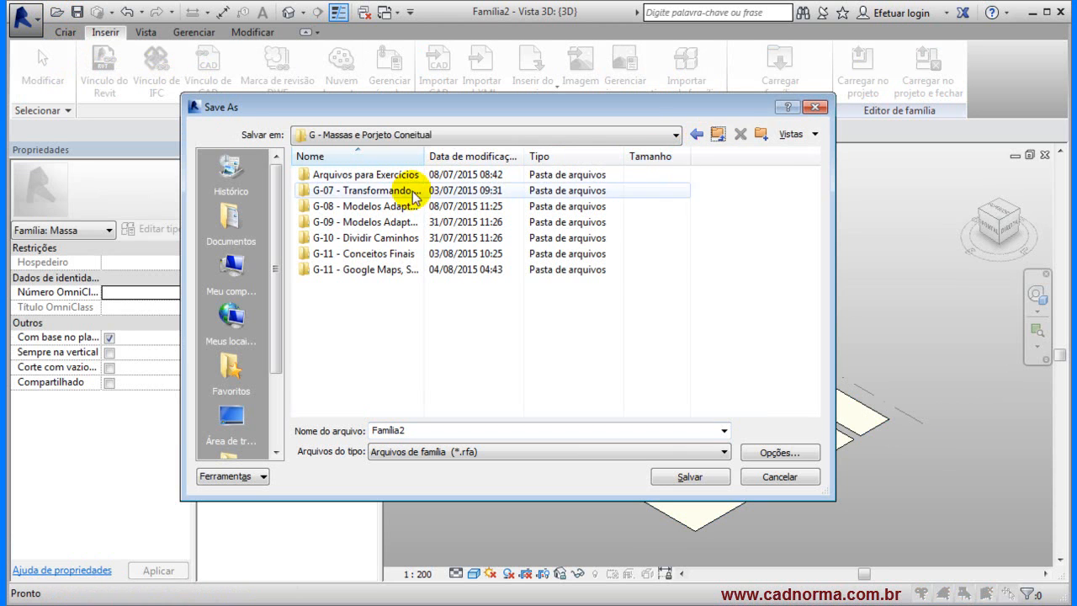
{"action": "left_click", "coordinate": [301, 271]}
{"action": "double_click", "coordinate": [301, 270]}
{"action": "left_click", "coordinate": [437, 430]}
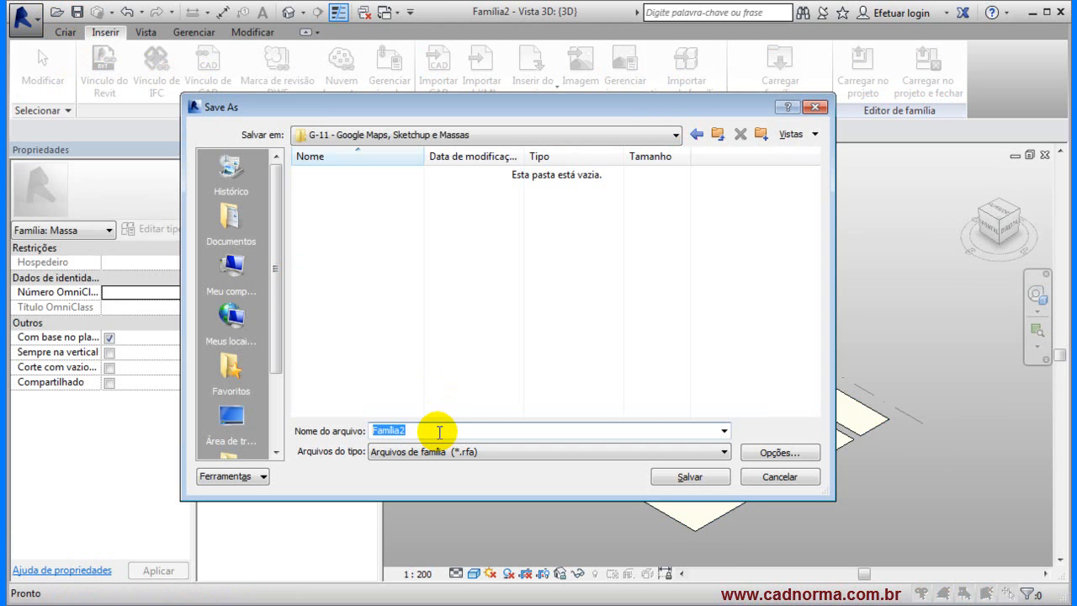
{"action": "type", "text": "Importado Sketchup"}
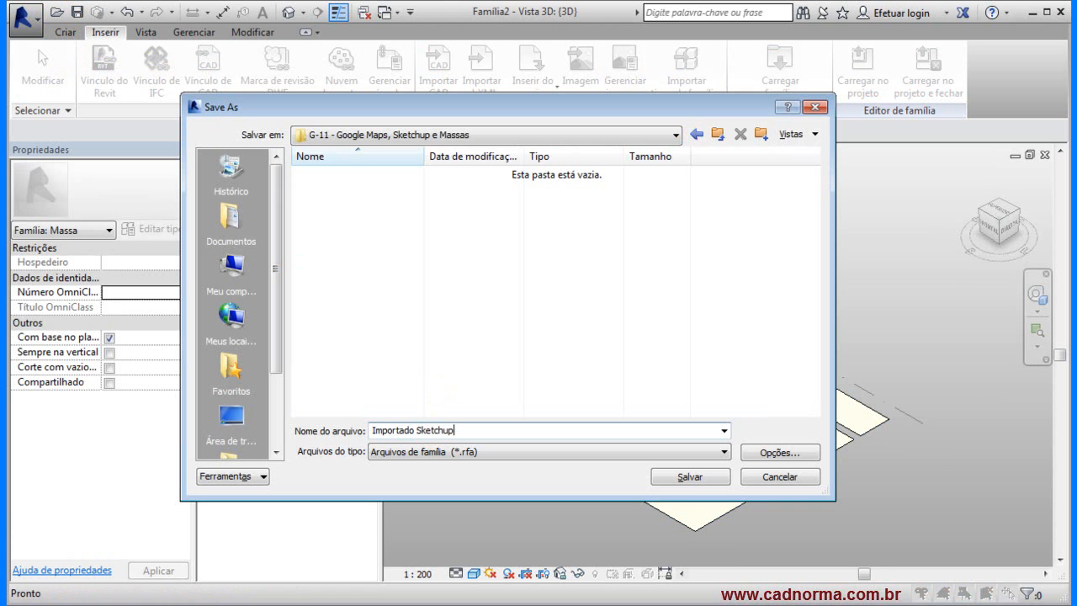
{"action": "left_click", "coordinate": [689, 477]}
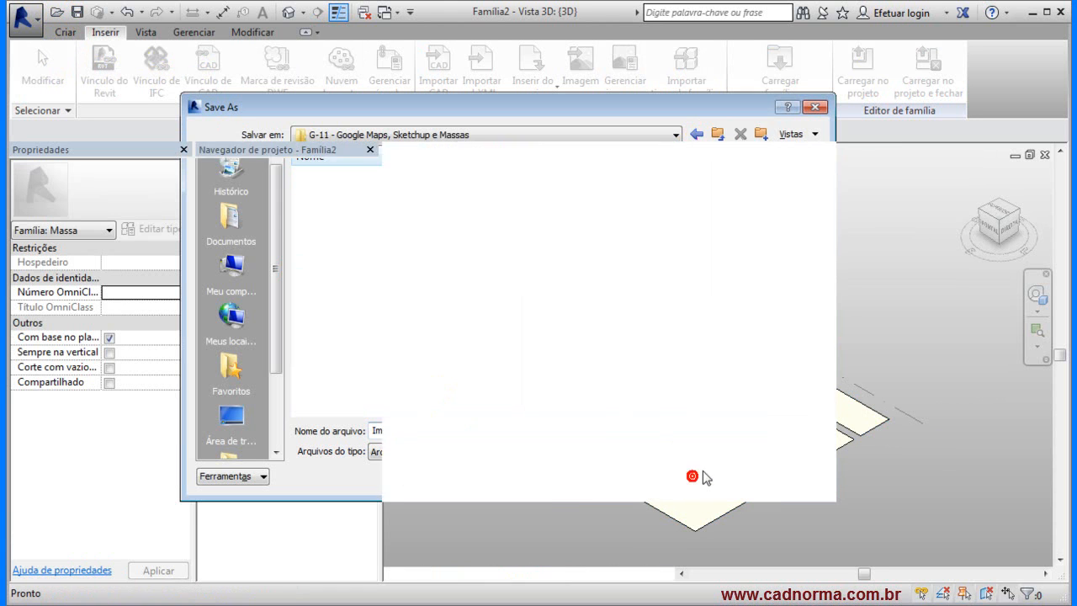
- Load the mass family into Projeto6 and place one instance on the satellite decal beside the water
{"action": "left_click", "coordinate": [862, 77]}
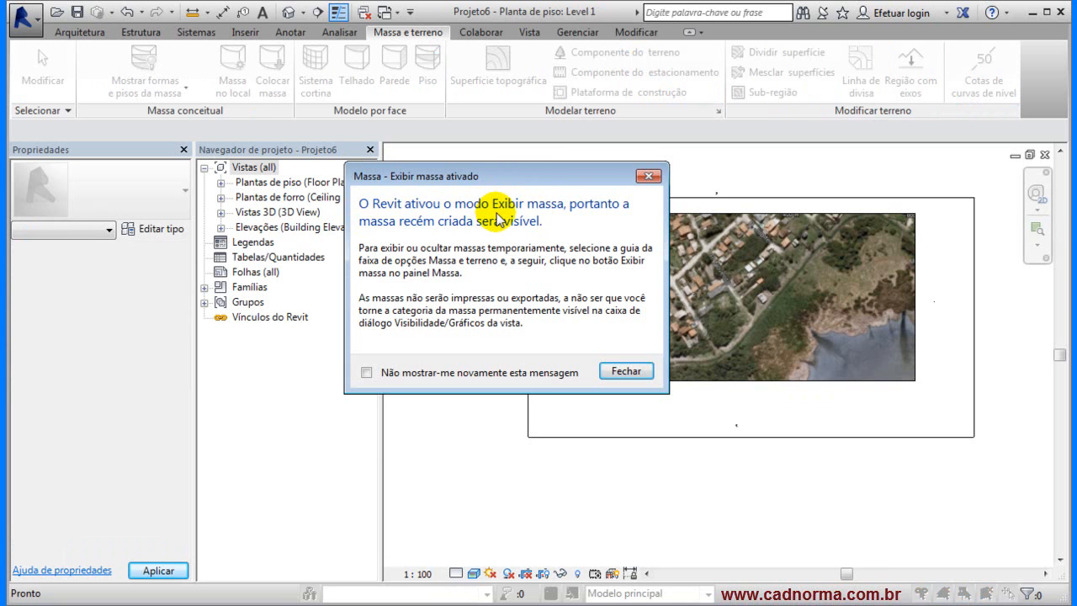
{"action": "left_click", "coordinate": [620, 373]}
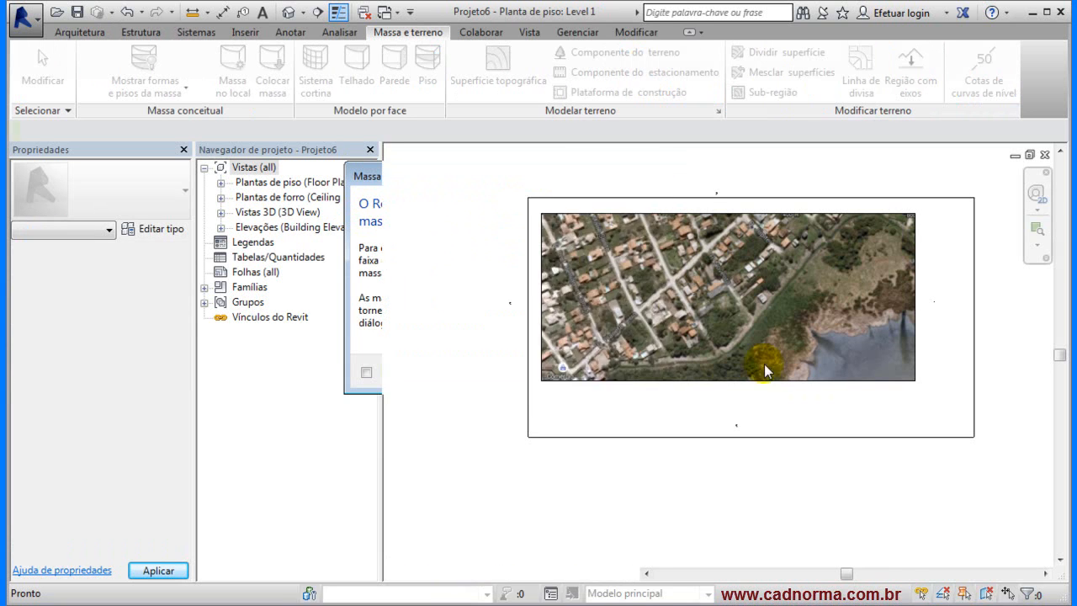
{"action": "left_click", "coordinate": [801, 311]}
{"action": "key", "text": "Escape"}
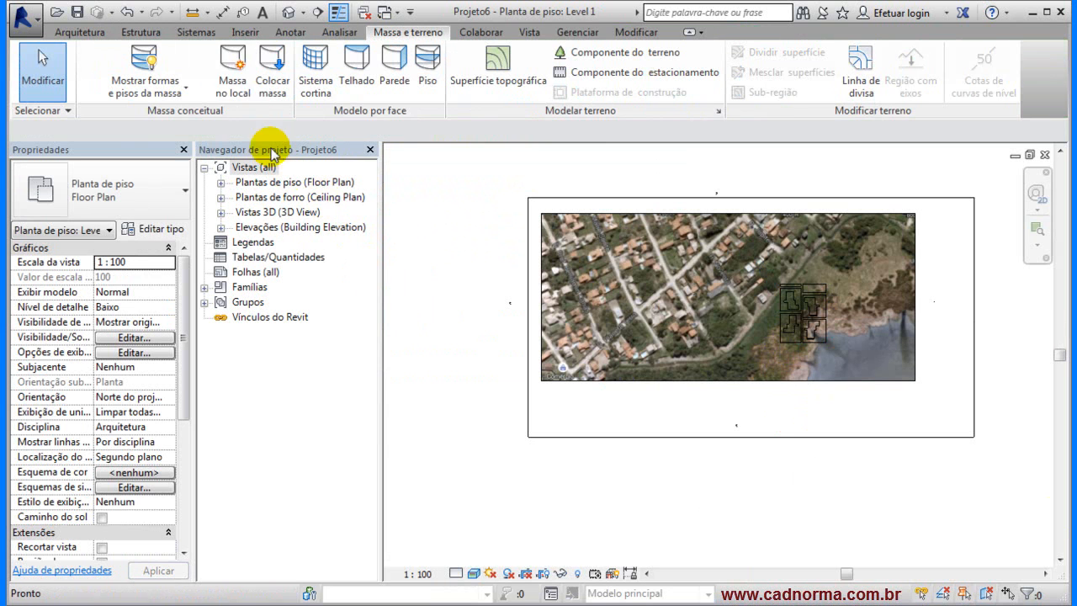
- In the 3D view, create a Generic - 200mm wall by face on the front face of the front-left mass building
{"action": "left_click", "coordinate": [288, 12]}
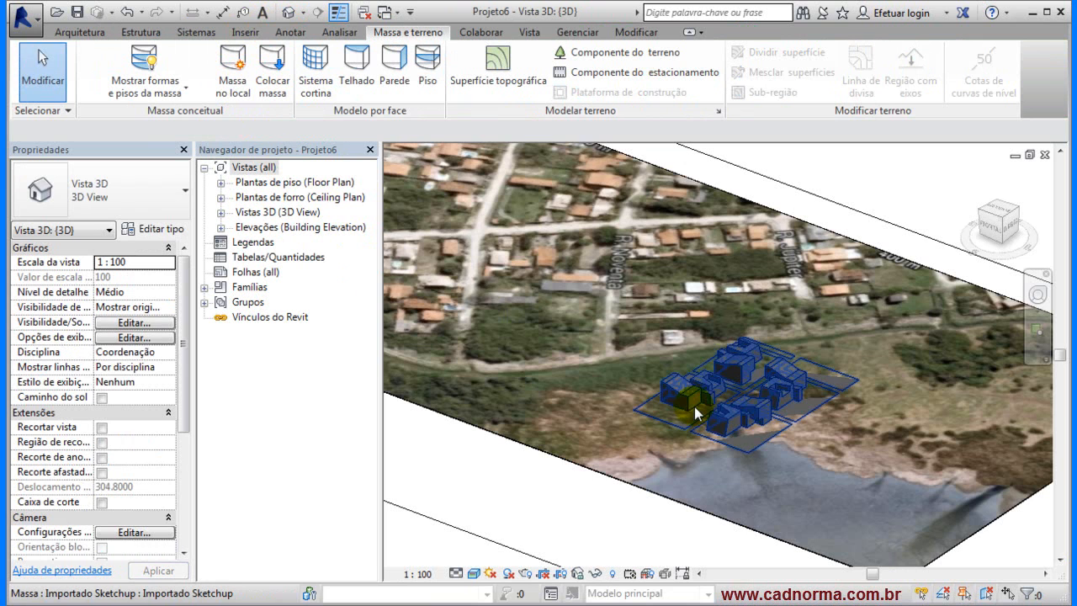
{"action": "scroll", "coordinate": [749, 401], "scroll_direction": "up", "scroll_amount": 5}
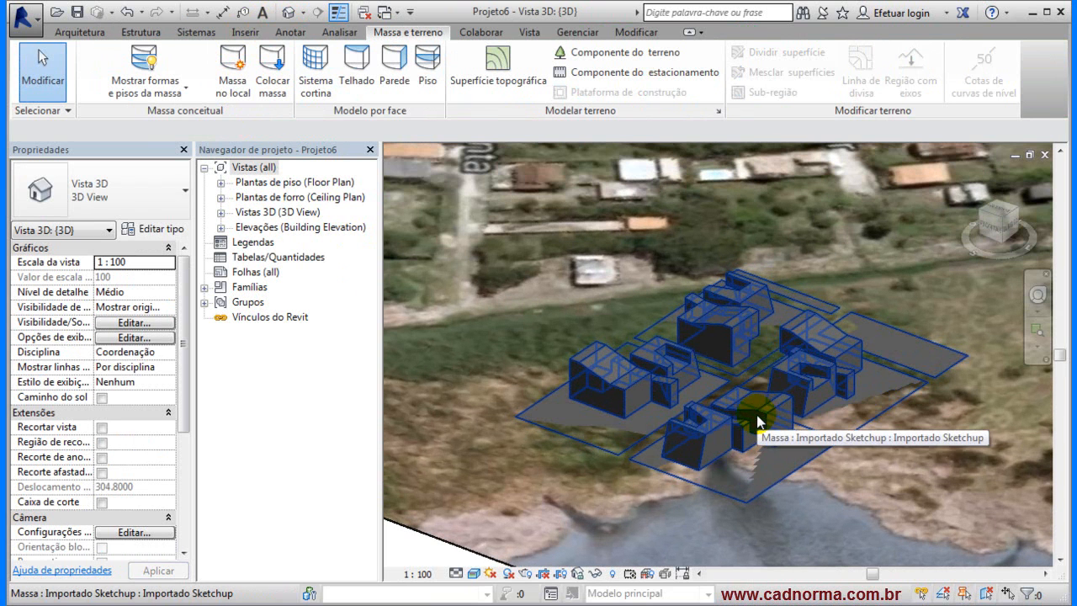
{"action": "left_click", "coordinate": [755, 411]}
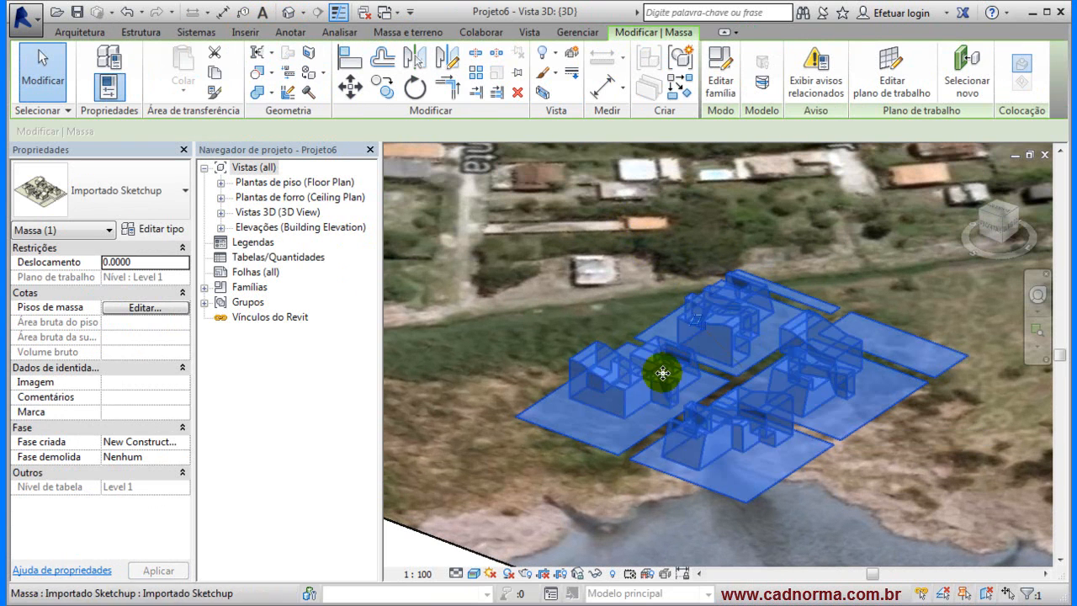
{"action": "left_click", "coordinate": [422, 34]}
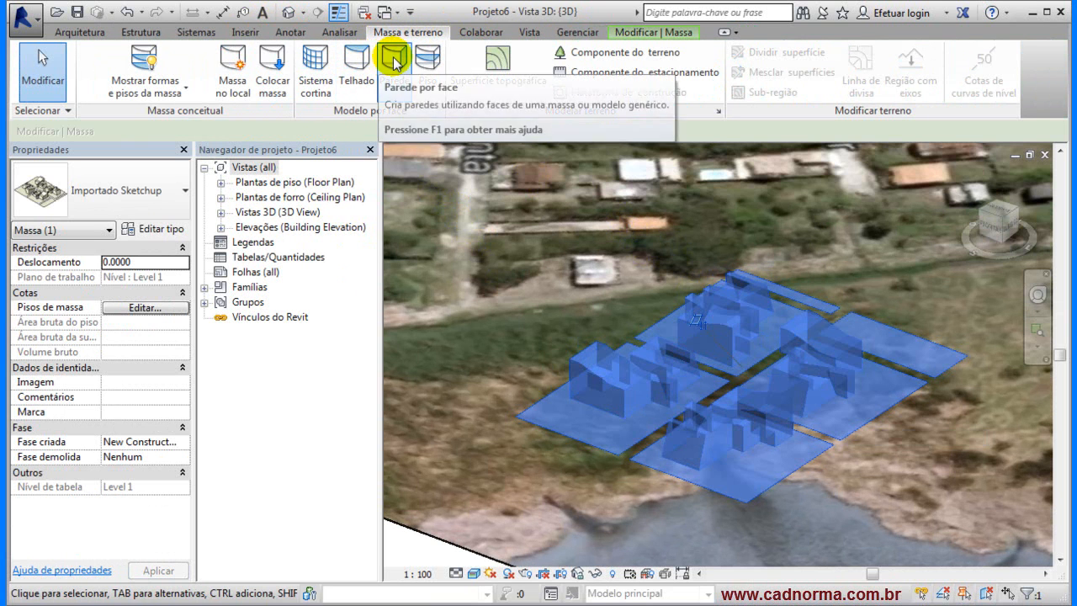
{"action": "left_click", "coordinate": [394, 57]}
{"action": "scroll", "coordinate": [584, 370], "scroll_direction": "up", "scroll_amount": 5}
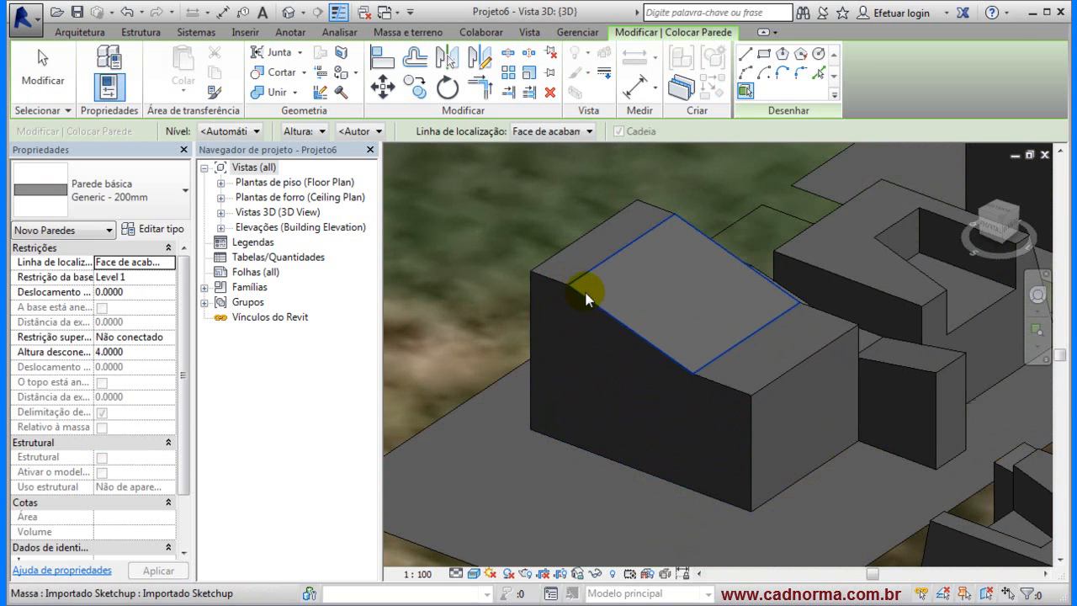
{"action": "left_click", "coordinate": [562, 286]}
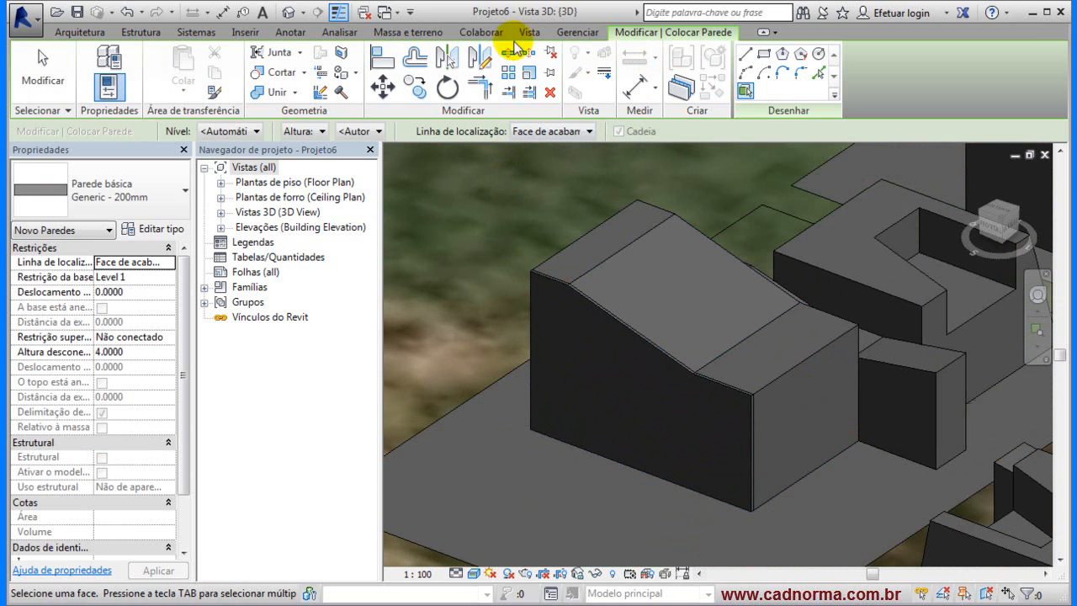
- Create a 1500 x 3000mm curtain system by face on the slanted front face of the neighbouring mass building
{"action": "left_click", "coordinate": [396, 31]}
{"action": "left_click", "coordinate": [315, 59]}
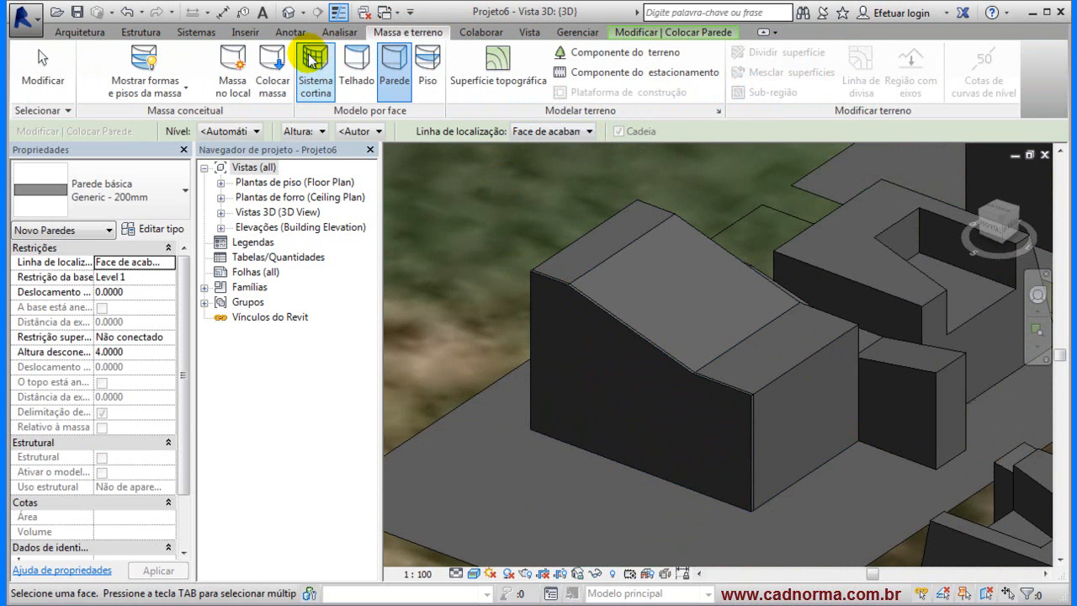
{"action": "middle_click_drag", "start_coordinate": [786, 349], "coordinate": [730, 317]}
{"action": "left_click", "coordinate": [771, 352]}
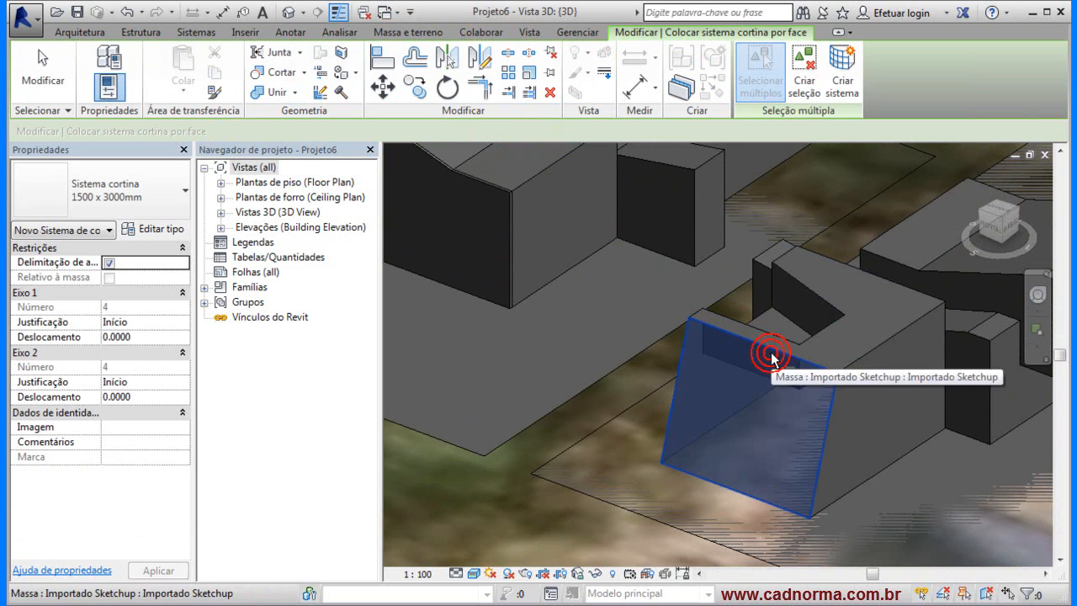
{"action": "left_click", "coordinate": [841, 72]}
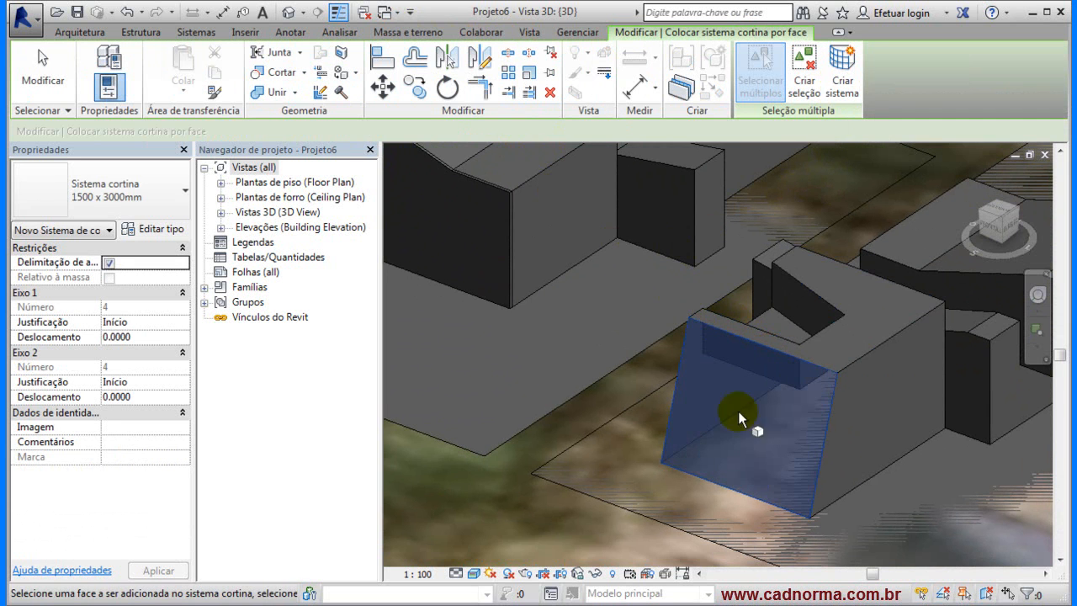
- Switch off the display of mass forms to inspect the wall and curtain system alone, and show the masses again
{"action": "left_click", "coordinate": [407, 32]}
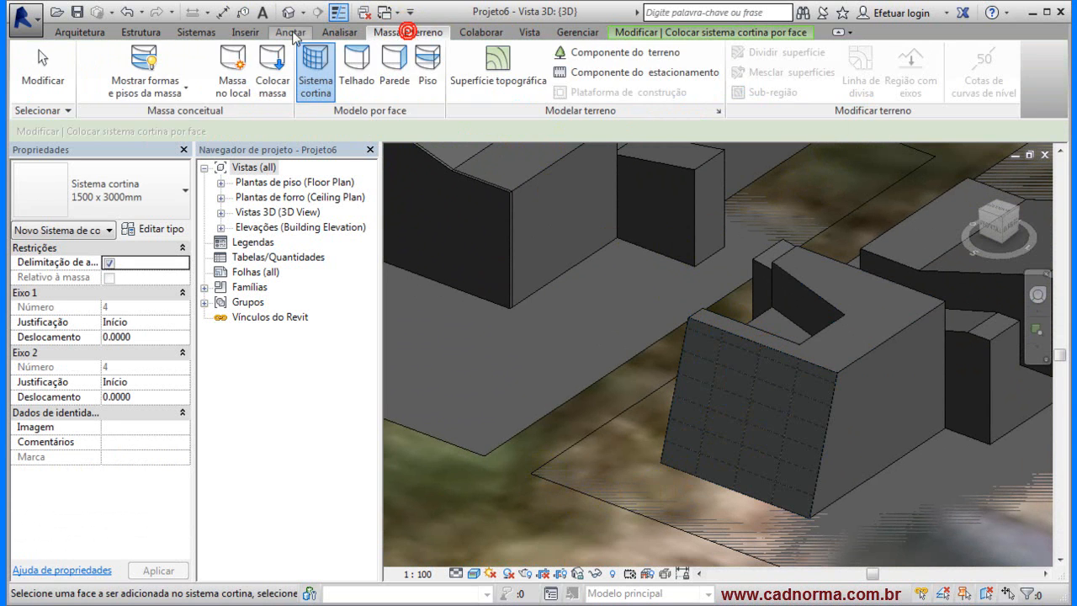
{"action": "left_click", "coordinate": [145, 60]}
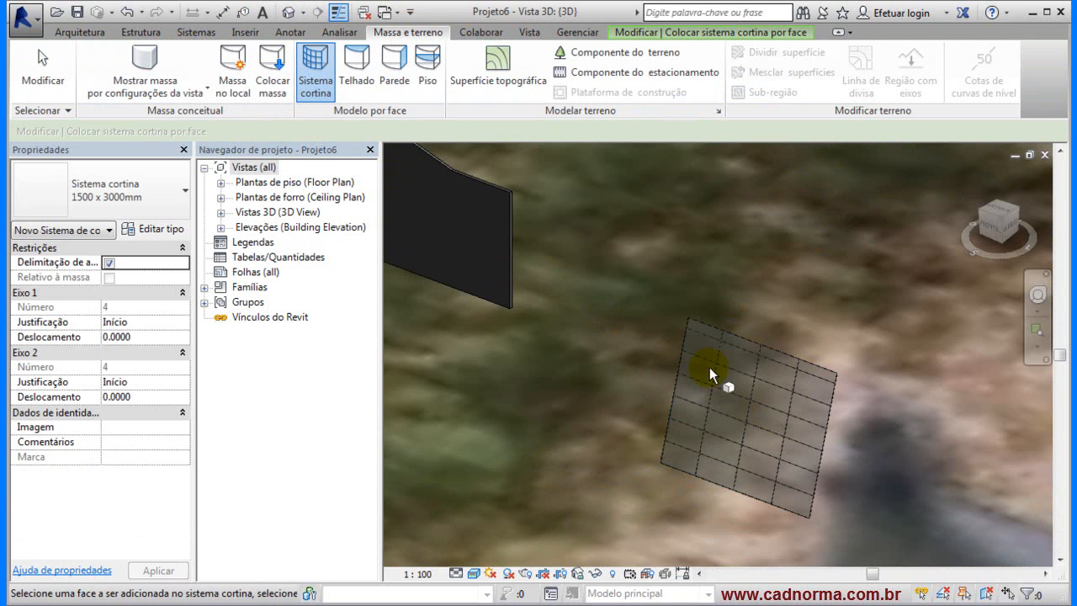
{"action": "scroll", "coordinate": [765, 353], "scroll_direction": "down", "scroll_amount": 5}
{"action": "mouse_move", "coordinate": [749, 370]}
{"action": "middle_mouse_down", "text": "shift"}
{"action": "mouse_move", "coordinate": [673, 356]}
{"action": "mouse_move", "coordinate": [731, 373]}
{"action": "middle_mouse_up", "text": "shift"}
{"action": "scroll", "coordinate": [719, 349], "scroll_direction": "down", "scroll_amount": 6}
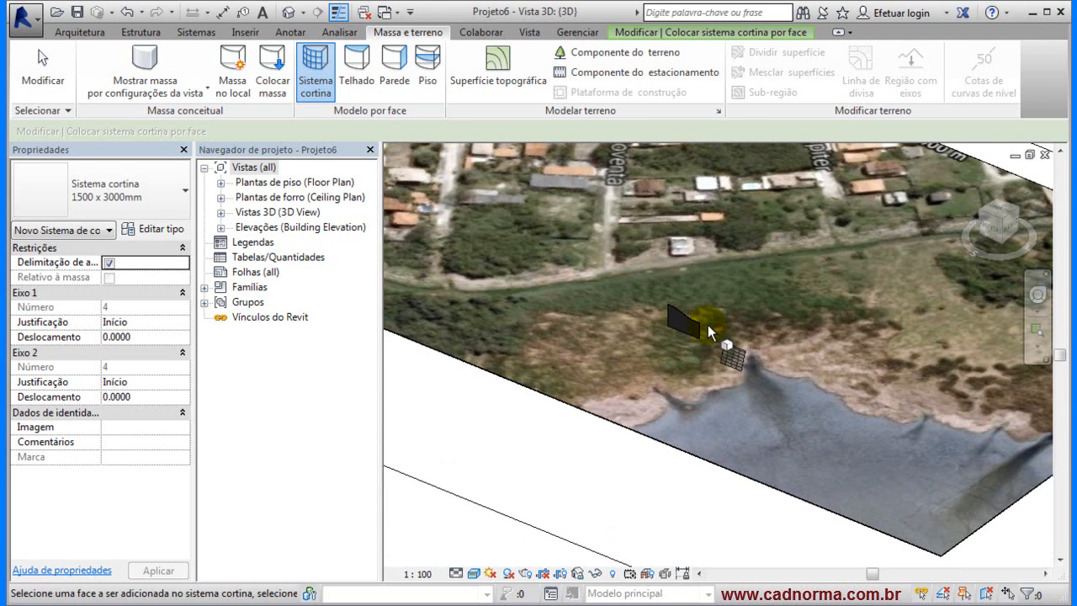
{"action": "left_click", "coordinate": [304, 94]}
{"action": "scroll", "coordinate": [761, 340], "scroll_direction": "down", "scroll_amount": 1}
{"action": "middle_click_drag", "start_coordinate": [718, 332], "coordinate": [586, 334]}
{"action": "key", "text": "Escape"}
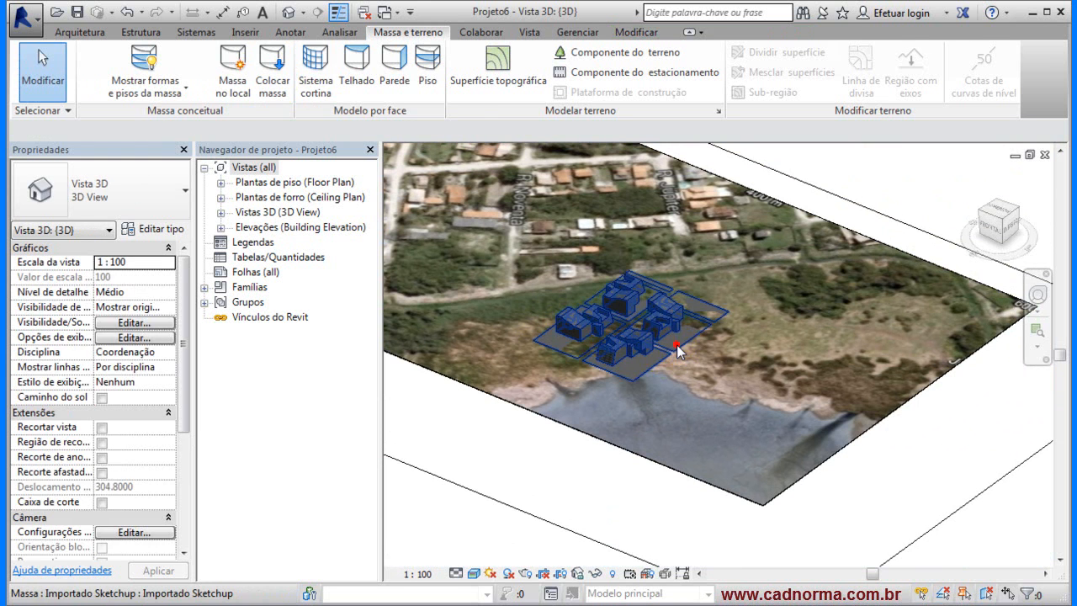
- Copy the Importado Sketchup mass to the open land east of the original on the decal
{"action": "left_click", "coordinate": [678, 352]}
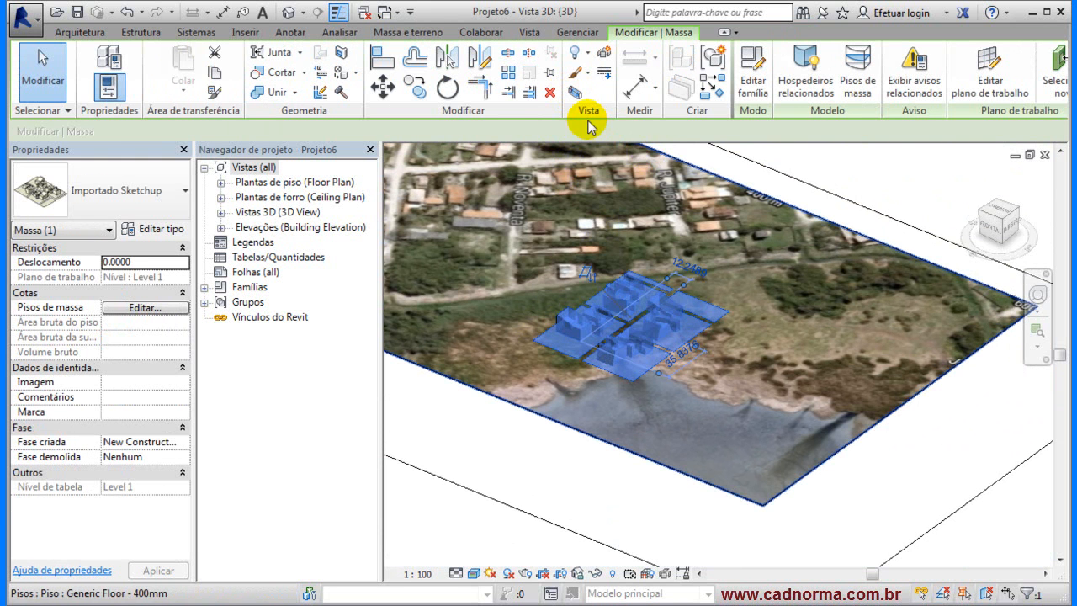
{"action": "left_click", "coordinate": [414, 87]}
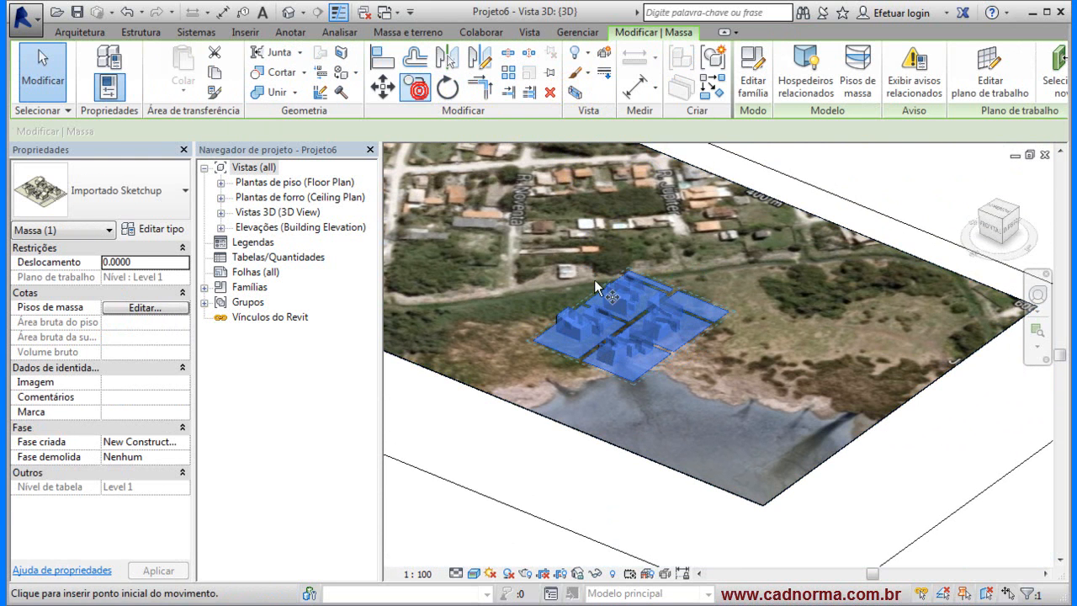
{"action": "left_click", "coordinate": [632, 324]}
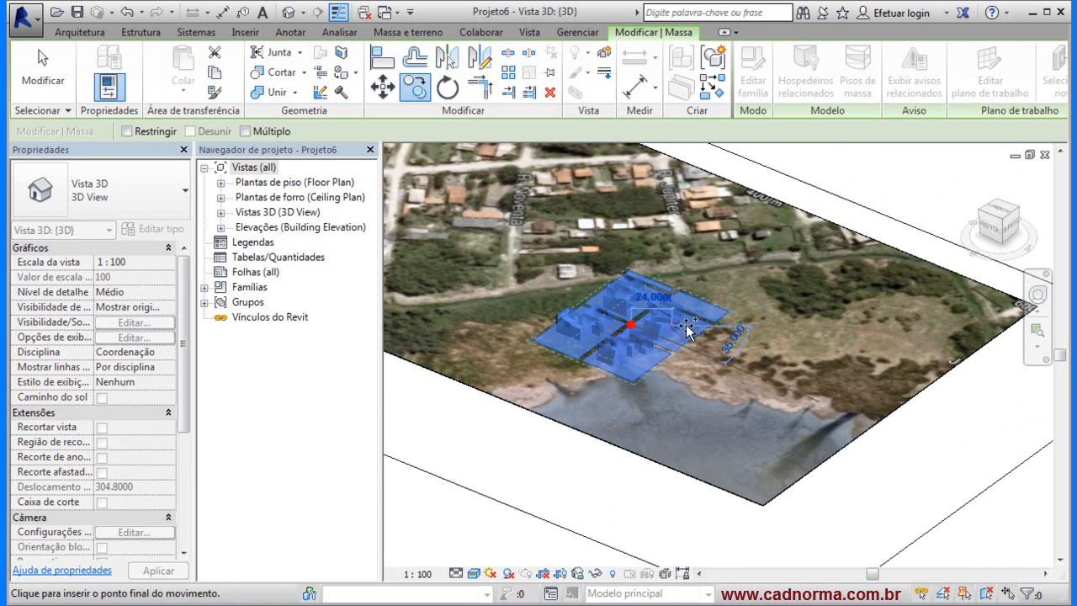
{"action": "left_click", "coordinate": [818, 327]}
{"action": "left_click", "coordinate": [1048, 519]}
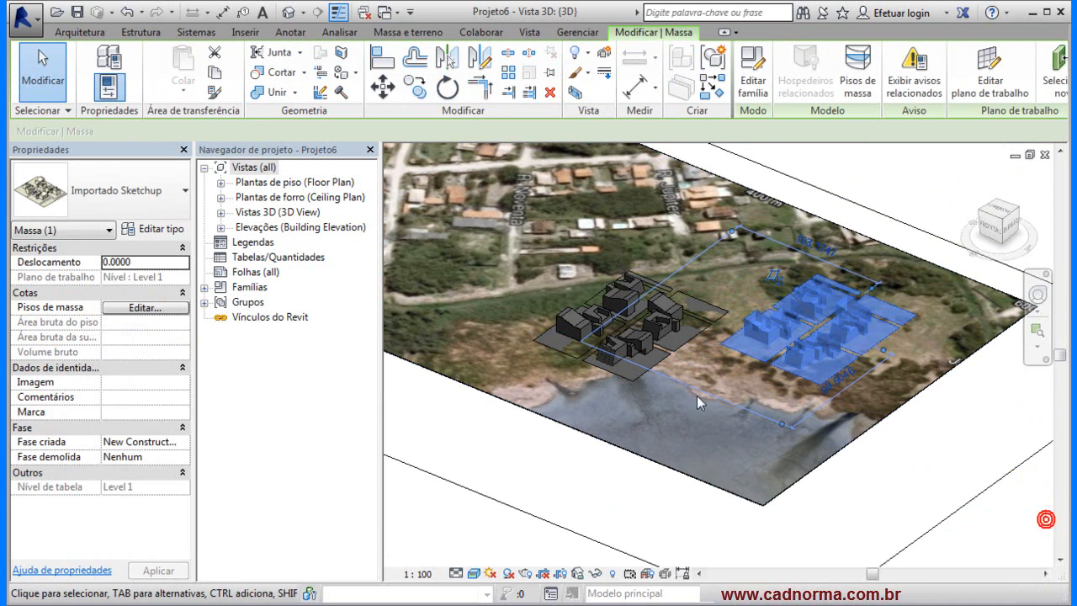
{"action": "scroll", "coordinate": [774, 379], "scroll_direction": "up", "scroll_amount": 5}
{"action": "left_click", "coordinate": [774, 380]}
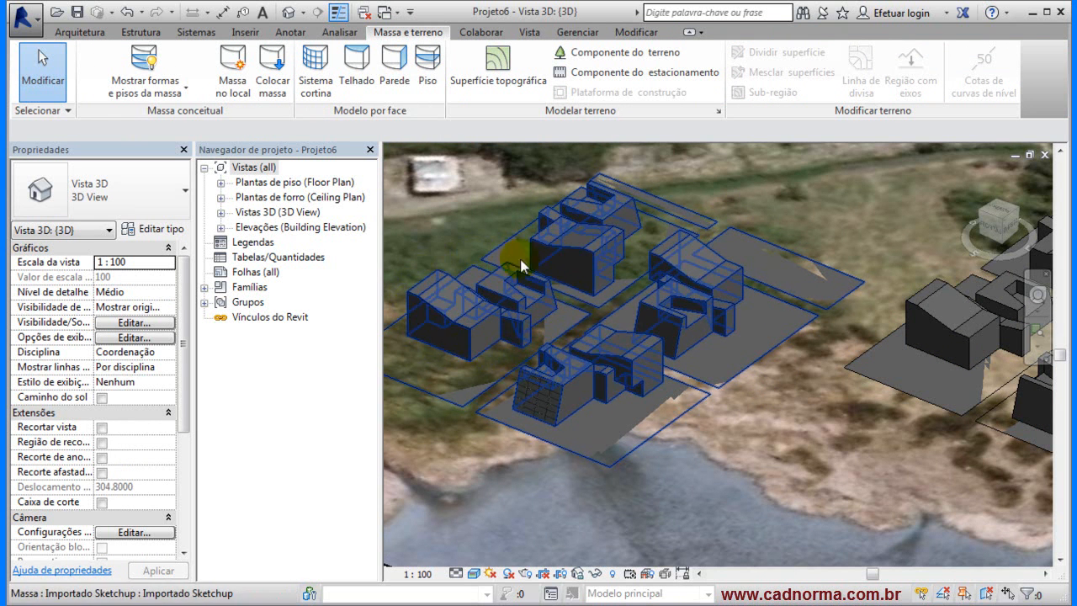
- Examine both groups of building masses and the surrounding streets on the satellite decal from several views
{"action": "scroll", "coordinate": [677, 349], "scroll_direction": "down", "scroll_amount": 3}
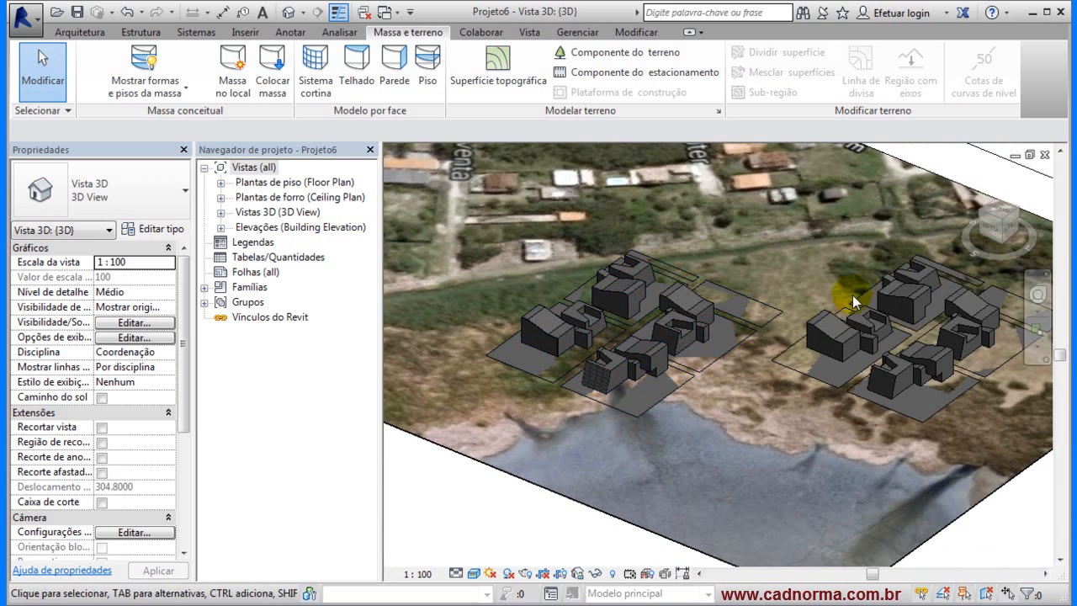
{"action": "middle_click_drag", "start_coordinate": [769, 362], "coordinate": [731, 345]}
{"action": "middle_click_drag", "start_coordinate": [796, 387], "coordinate": [746, 414], "text": "shift"}
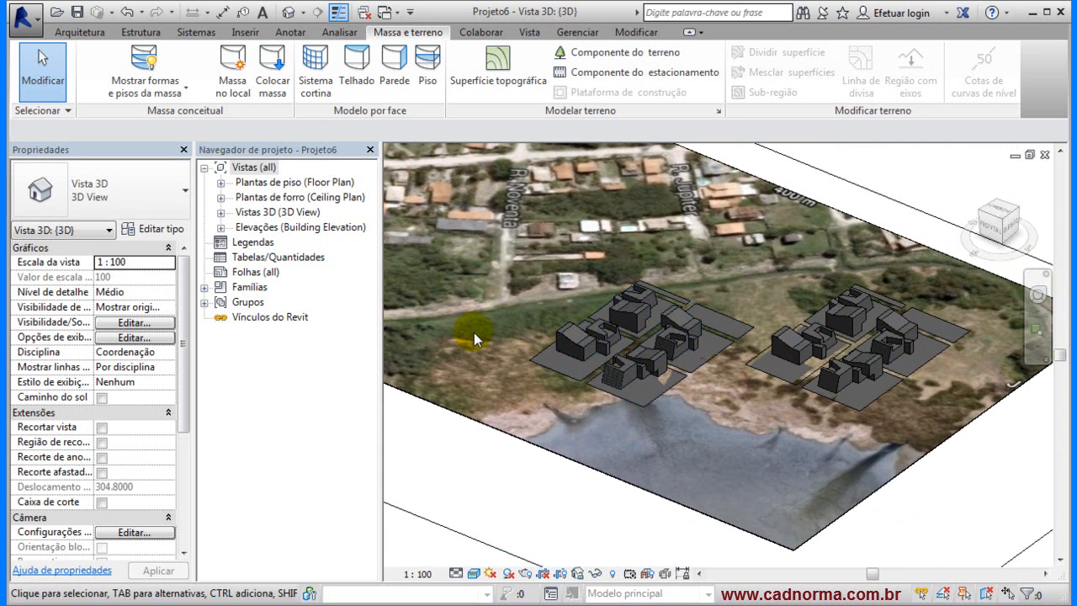
{"action": "left_click", "coordinate": [890, 313]}
{"action": "left_click", "coordinate": [776, 341]}
{"action": "scroll", "coordinate": [777, 339], "scroll_direction": "down", "scroll_amount": 1}
{"action": "scroll", "coordinate": [753, 334], "scroll_direction": "up", "scroll_amount": 2}
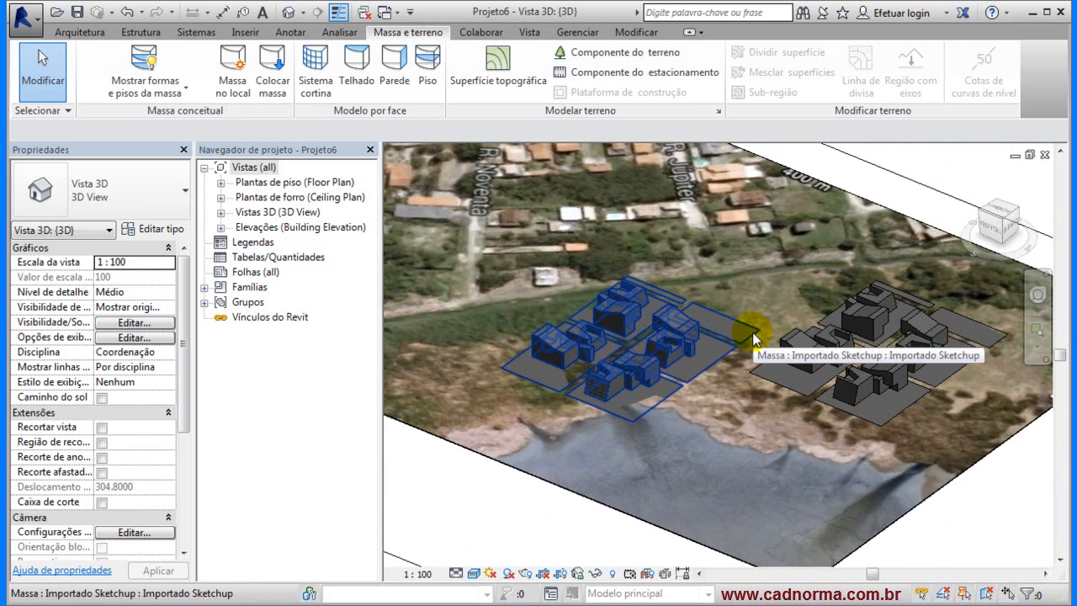
{"action": "middle_click_drag", "start_coordinate": [752, 332], "coordinate": [743, 346]}
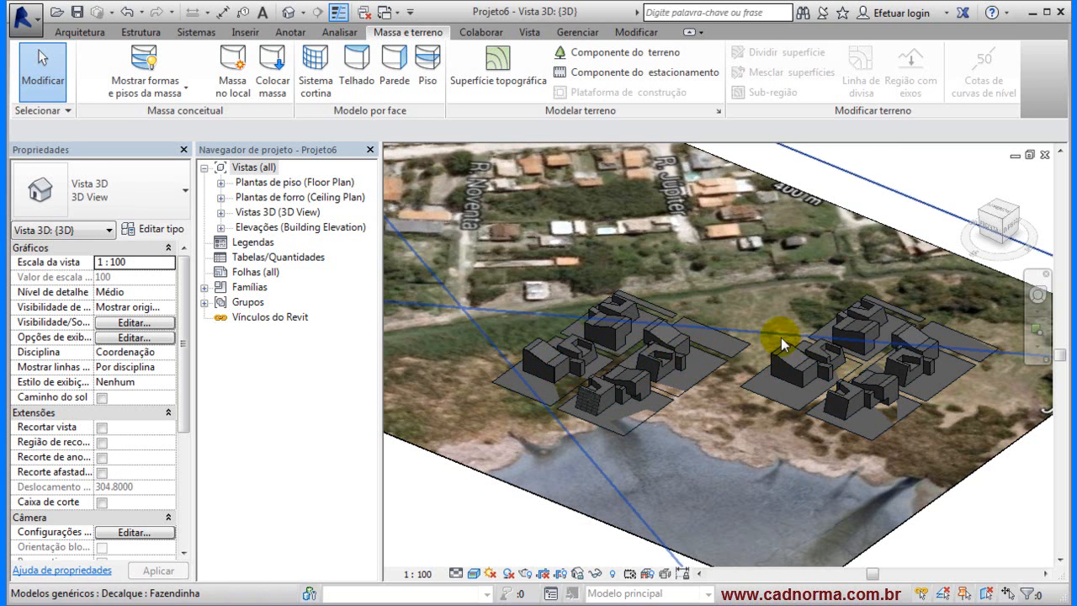
{"action": "middle_click_drag", "start_coordinate": [749, 312], "coordinate": [630, 292]}
{"action": "scroll", "coordinate": [622, 286], "scroll_direction": "up", "scroll_amount": 3}
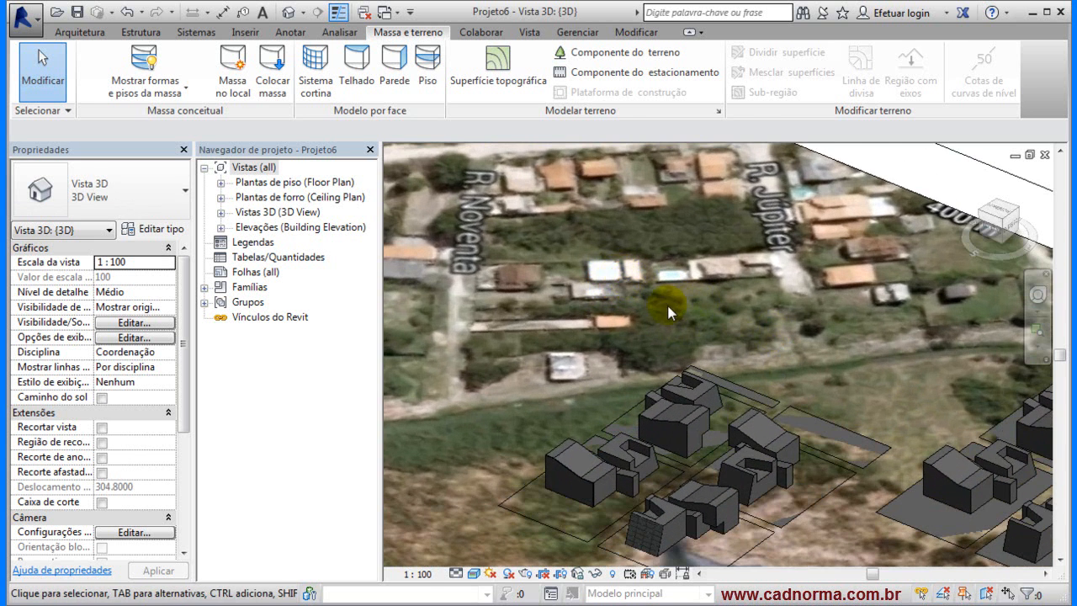
{"action": "scroll", "coordinate": [804, 344], "scroll_direction": "down", "scroll_amount": 4}
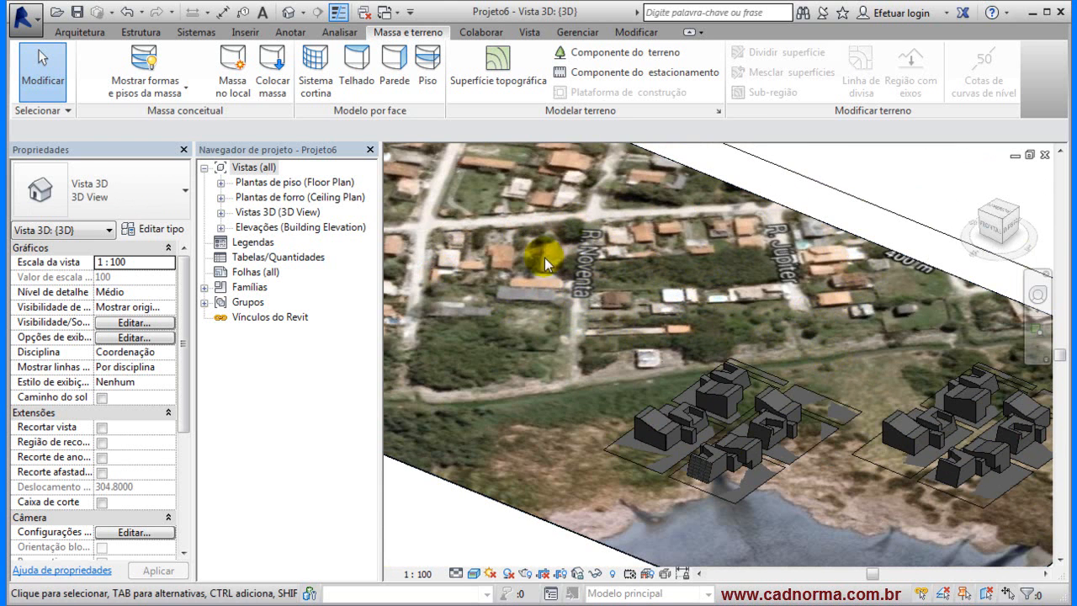
- From the top view near R. Noventa, start an in-place mass named Massa 1
{"action": "left_click", "coordinate": [995, 212]}
{"action": "scroll", "coordinate": [706, 327], "scroll_direction": "up", "scroll_amount": 6}
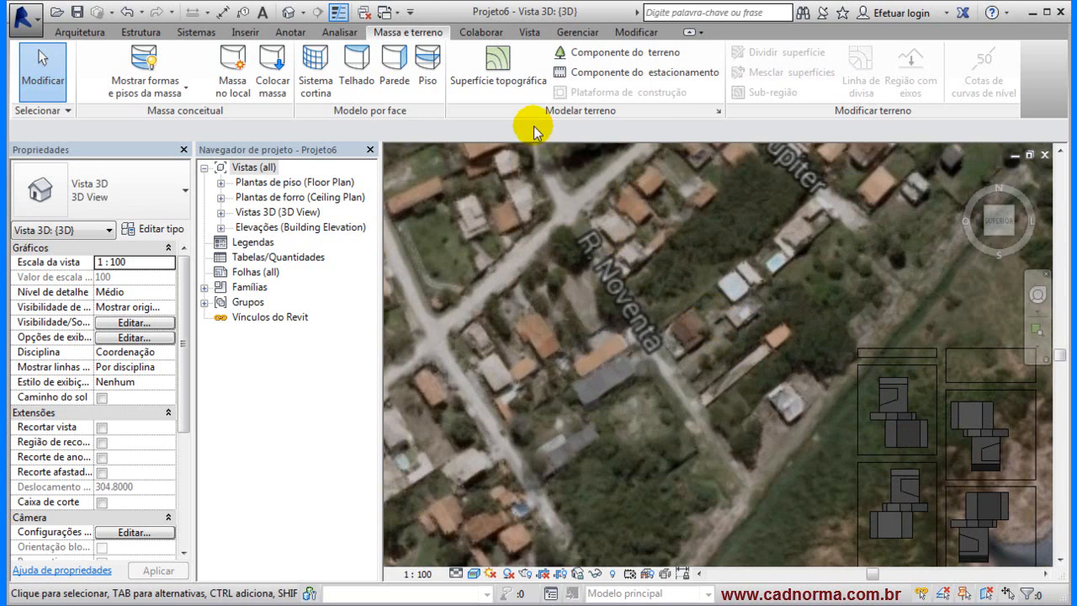
{"action": "left_click", "coordinate": [233, 69]}
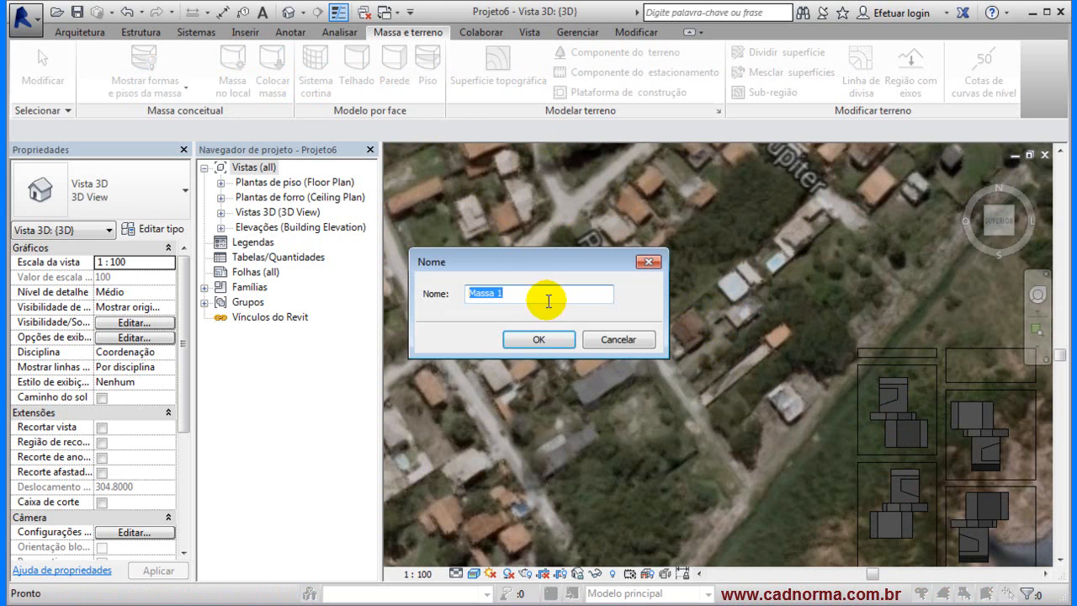
{"action": "left_click", "coordinate": [538, 339]}
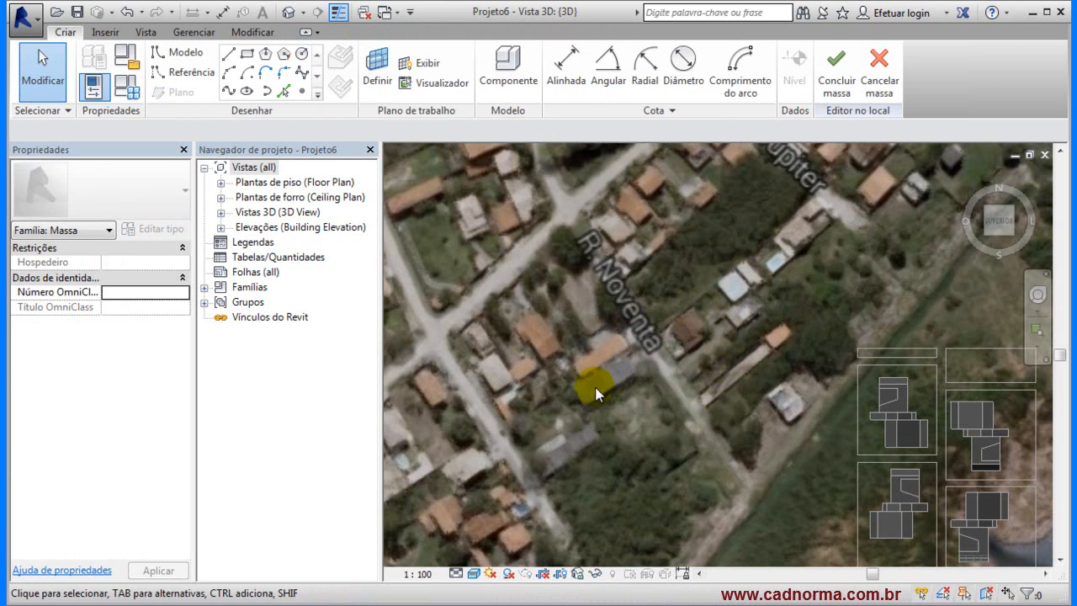
- Trace a closed four-sided outline with lines around the block of houses between R. Noventa and R. Júpiter
{"action": "left_click", "coordinate": [246, 53]}
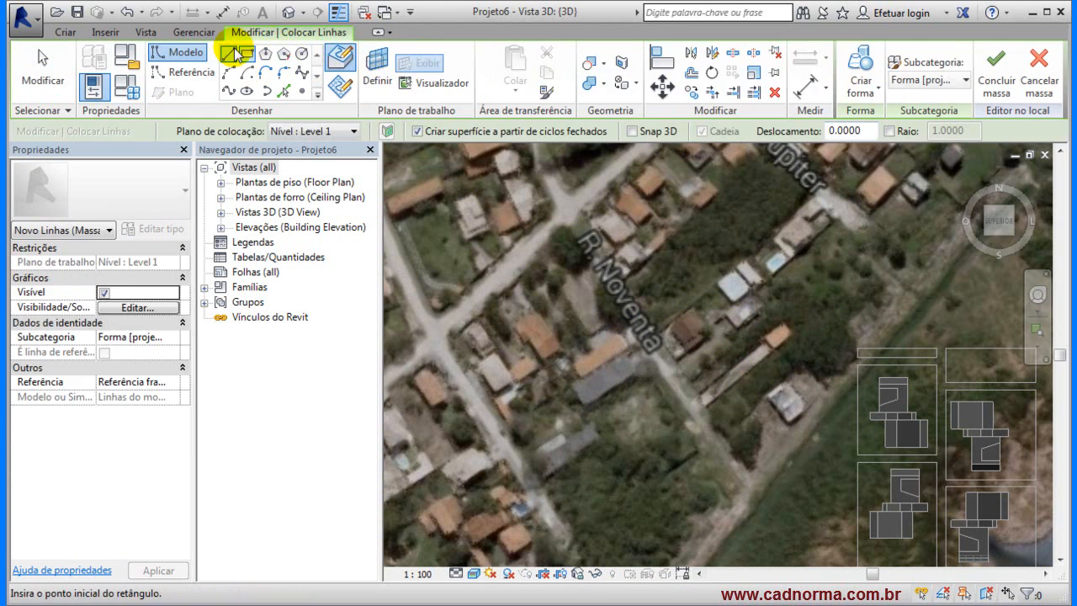
{"action": "left_click", "coordinate": [228, 53]}
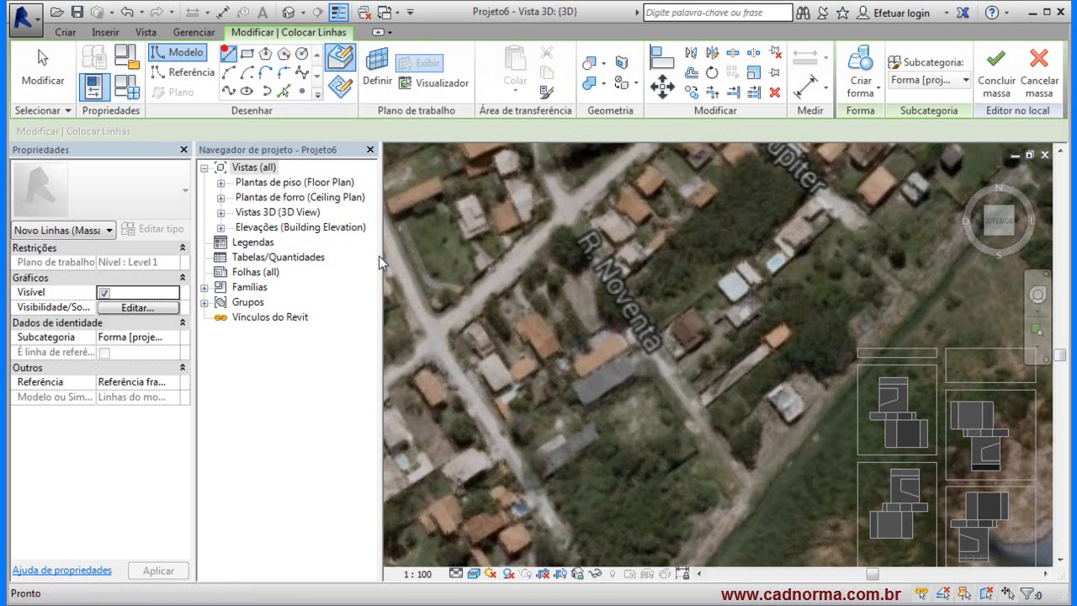
{"action": "left_click", "coordinate": [572, 387]}
{"action": "left_click", "coordinate": [583, 407]}
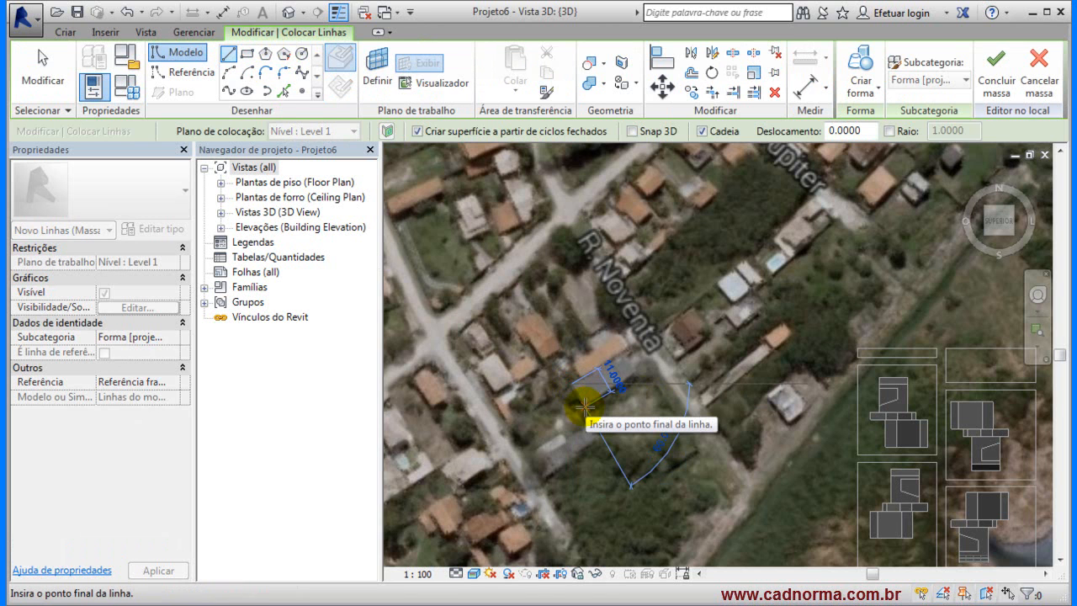
{"action": "key", "text": "Escape"}
{"action": "left_click", "coordinate": [663, 337]}
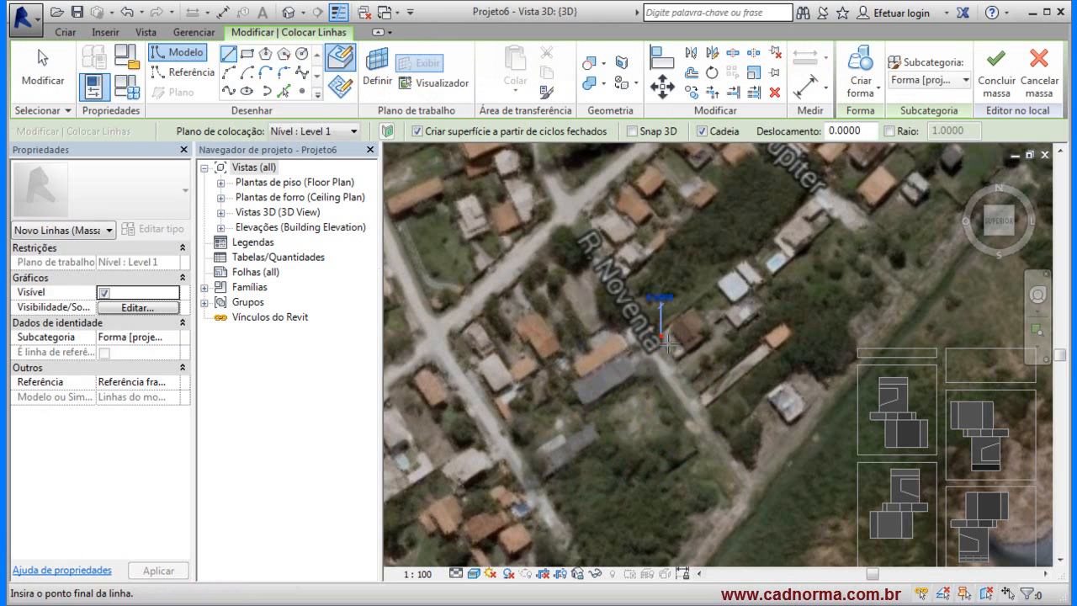
{"action": "key", "text": "Escape"}
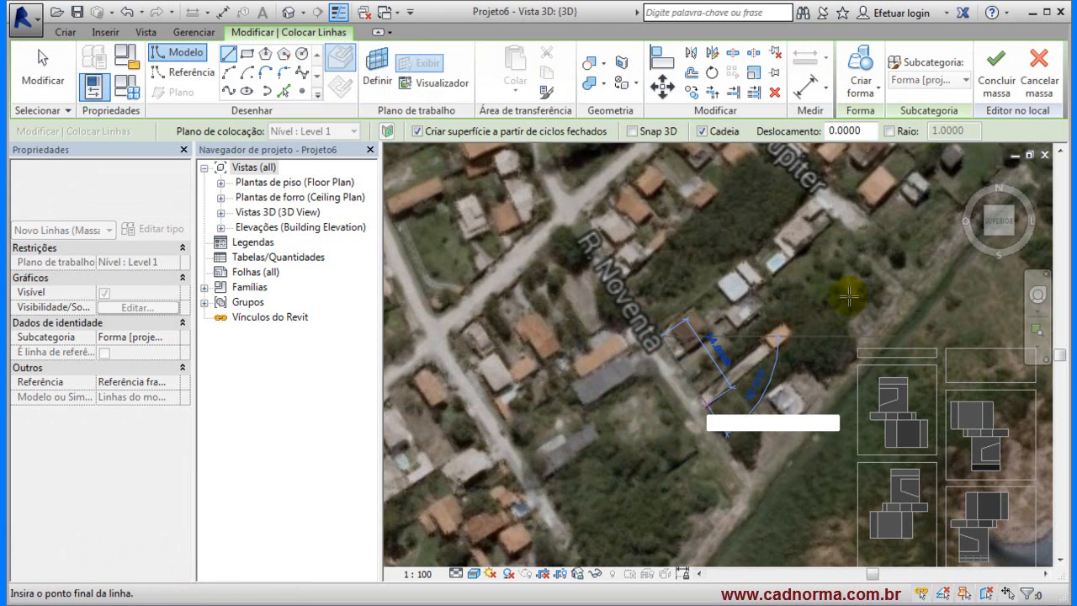
{"action": "left_click", "coordinate": [688, 381]}
{"action": "left_click", "coordinate": [871, 253]}
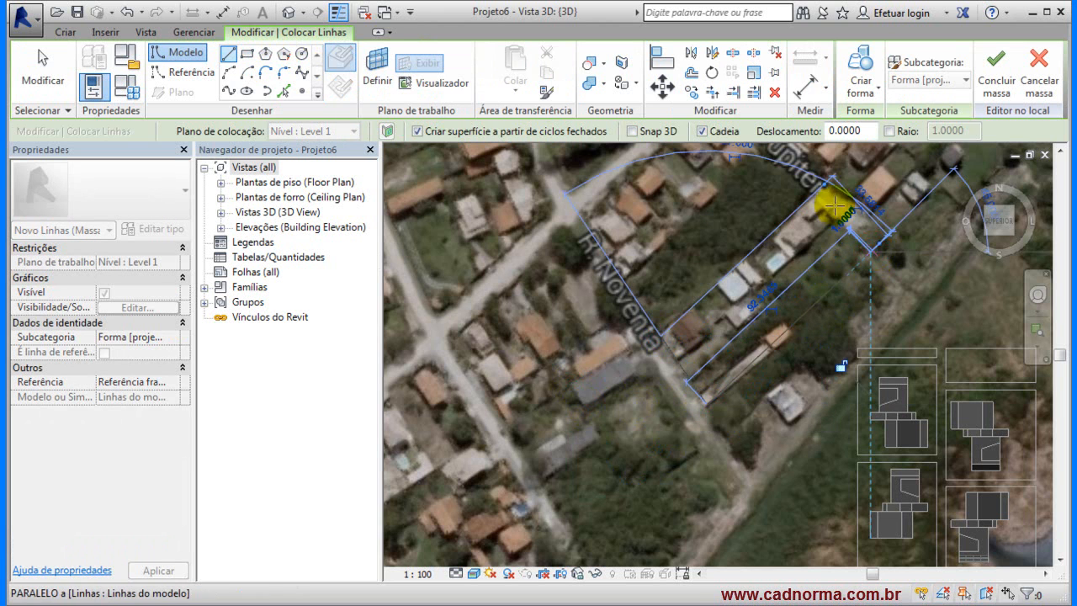
{"action": "left_click", "coordinate": [825, 193]}
{"action": "key", "text": "s"}
{"action": "key", "text": "e"}
{"action": "left_click", "coordinate": [658, 331]}
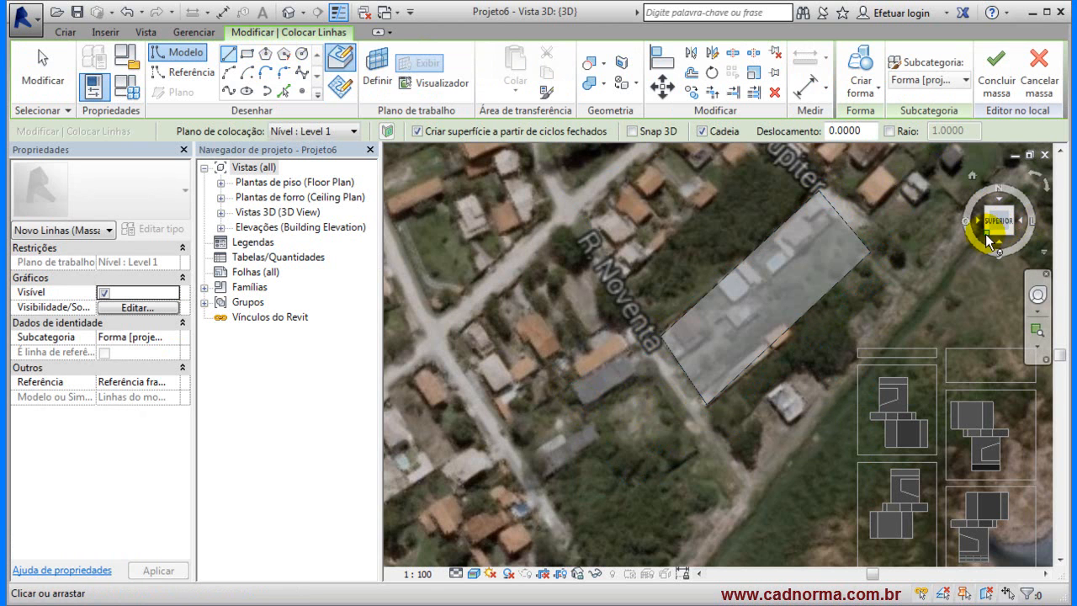
{"action": "left_click", "coordinate": [984, 234]}
{"action": "key", "text": "Escape"}
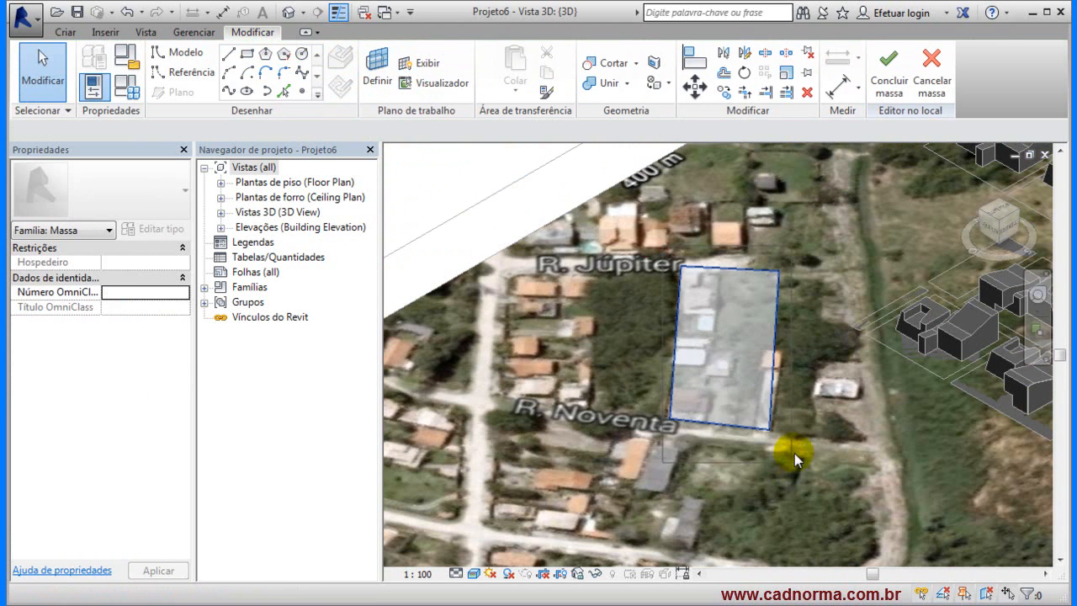
- Create a solid form from the traced block surface and set its height to 15
{"action": "left_click", "coordinate": [840, 309]}
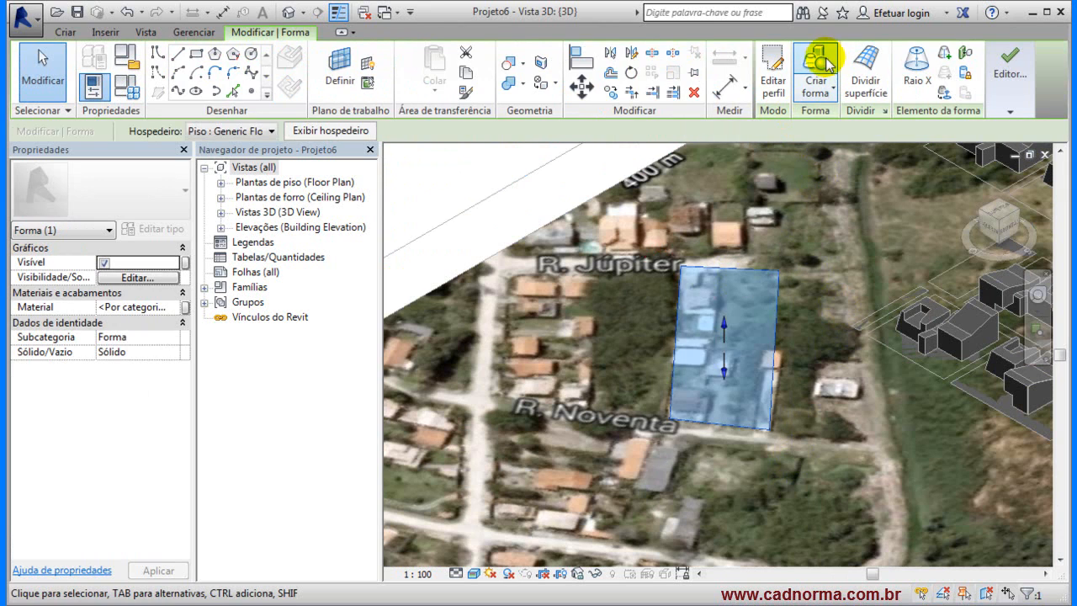
{"action": "left_click", "coordinate": [817, 57]}
{"action": "middle_click_drag", "start_coordinate": [810, 367], "coordinate": [627, 269], "text": "shift"}
{"action": "left_click", "coordinate": [814, 331]}
{"action": "type", "text": "15"}
{"action": "key", "text": "Return"}
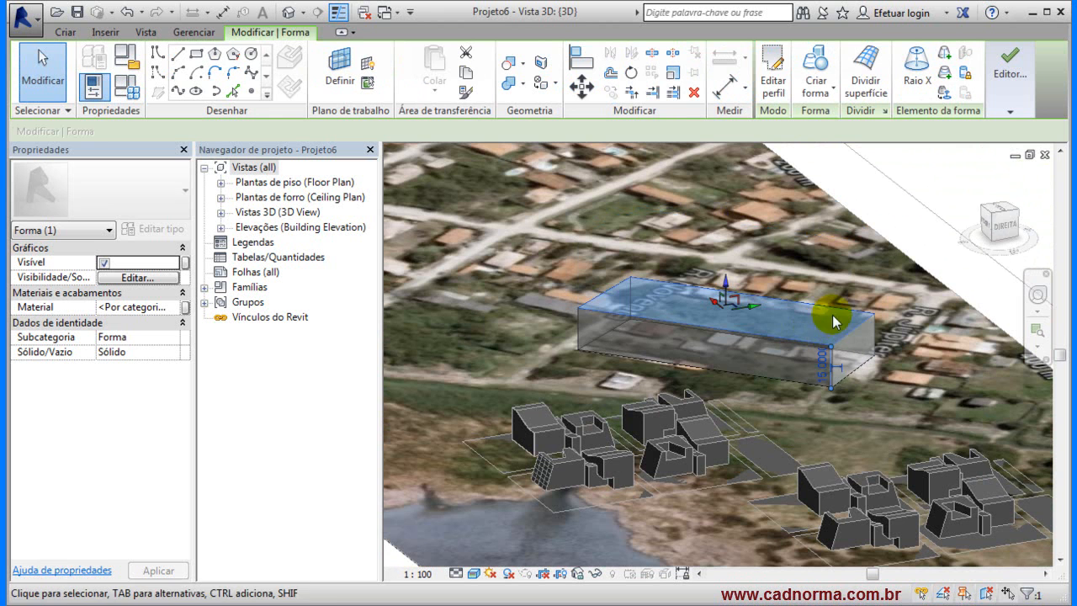
{"action": "left_click", "coordinate": [806, 418]}
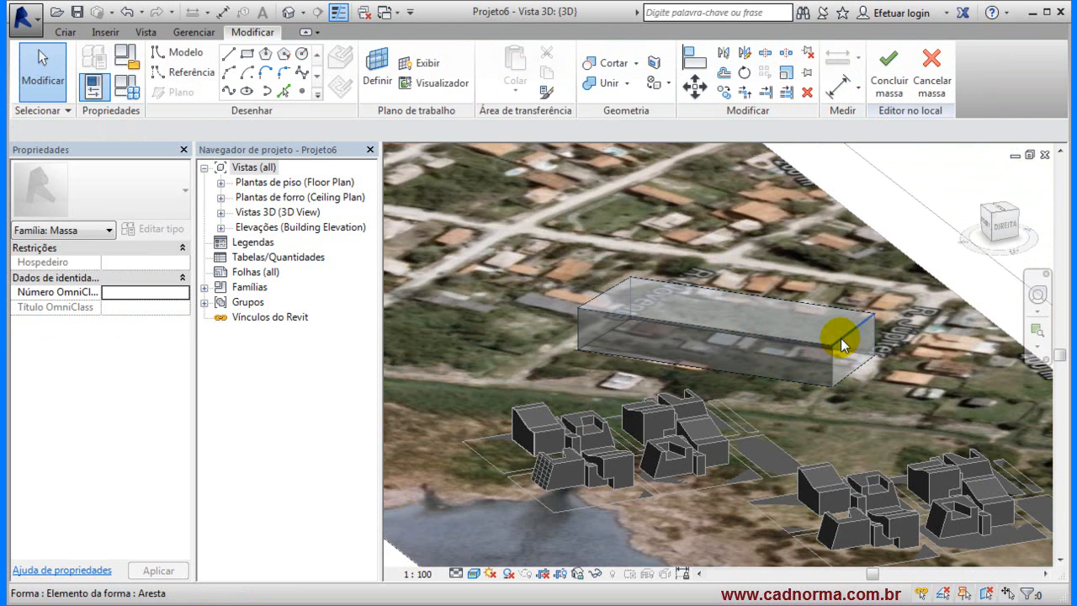
- Compare the new block form with the neighbouring building groups in 3D and finish the in-place mass
{"action": "middle_click_drag", "start_coordinate": [796, 380], "coordinate": [820, 397], "text": "shift"}
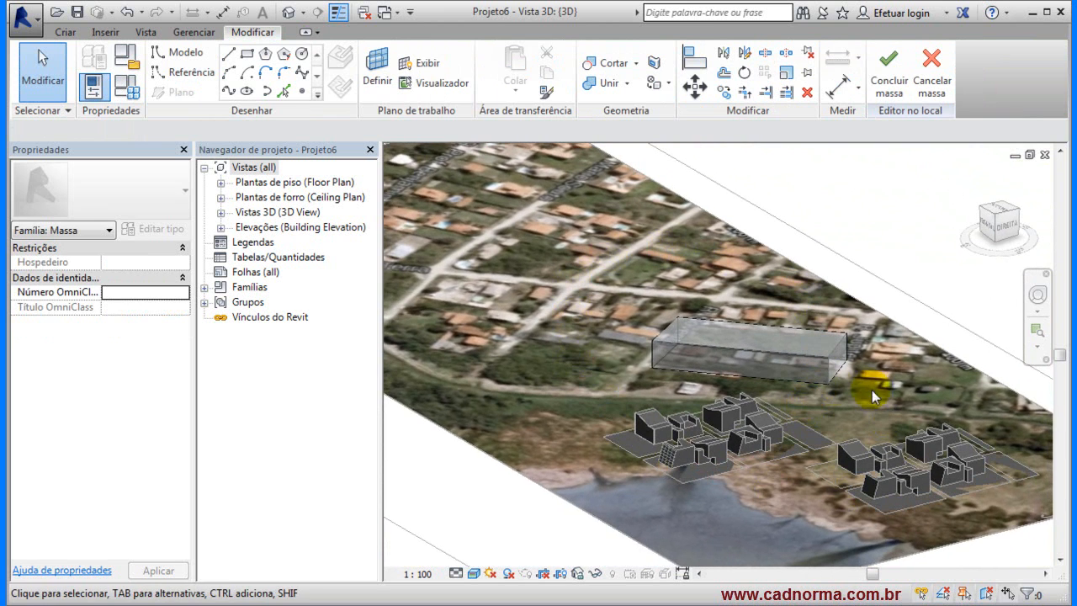
{"action": "scroll", "coordinate": [791, 386], "scroll_direction": "up", "scroll_amount": 3}
{"action": "middle_click_drag", "start_coordinate": [828, 427], "coordinate": [716, 328]}
{"action": "scroll", "coordinate": [734, 328], "scroll_direction": "down", "scroll_amount": 1}
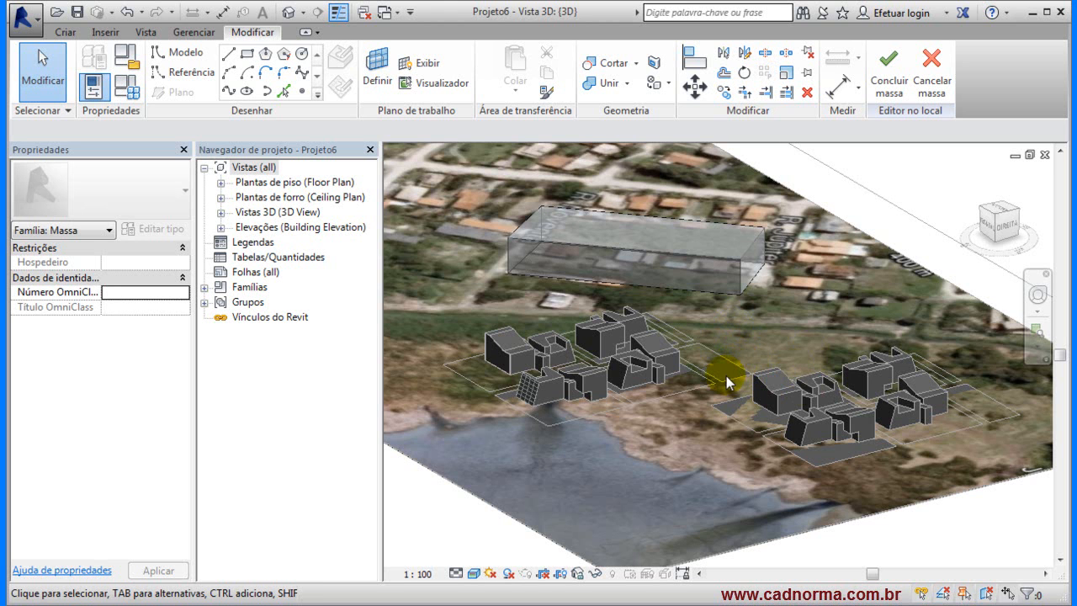
{"action": "middle_click_drag", "start_coordinate": [737, 401], "coordinate": [739, 315], "text": "shift"}
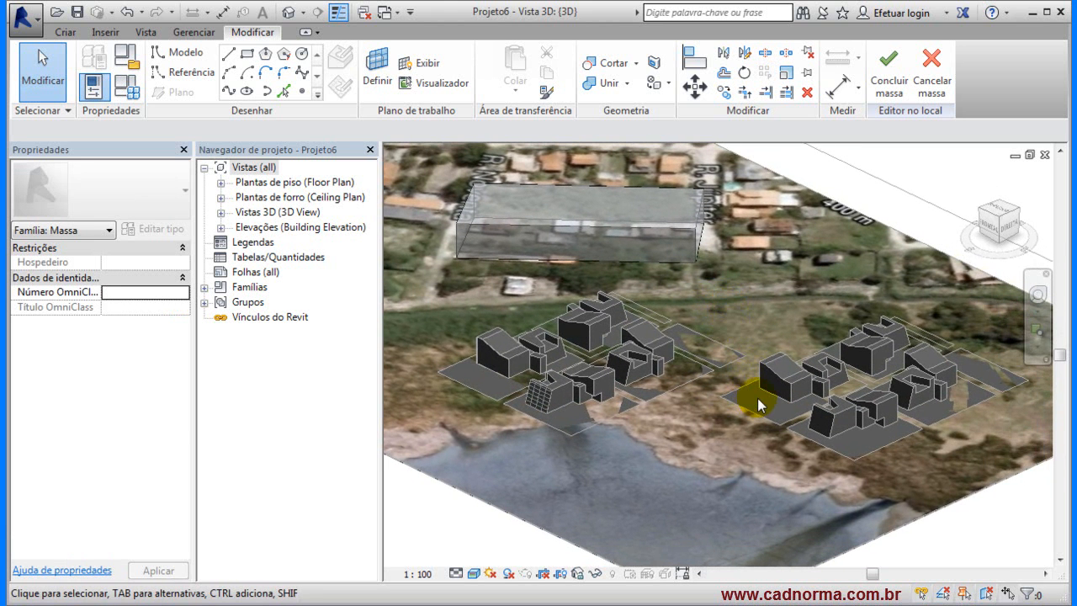
{"action": "scroll", "coordinate": [768, 323], "scroll_direction": "down", "scroll_amount": 2}
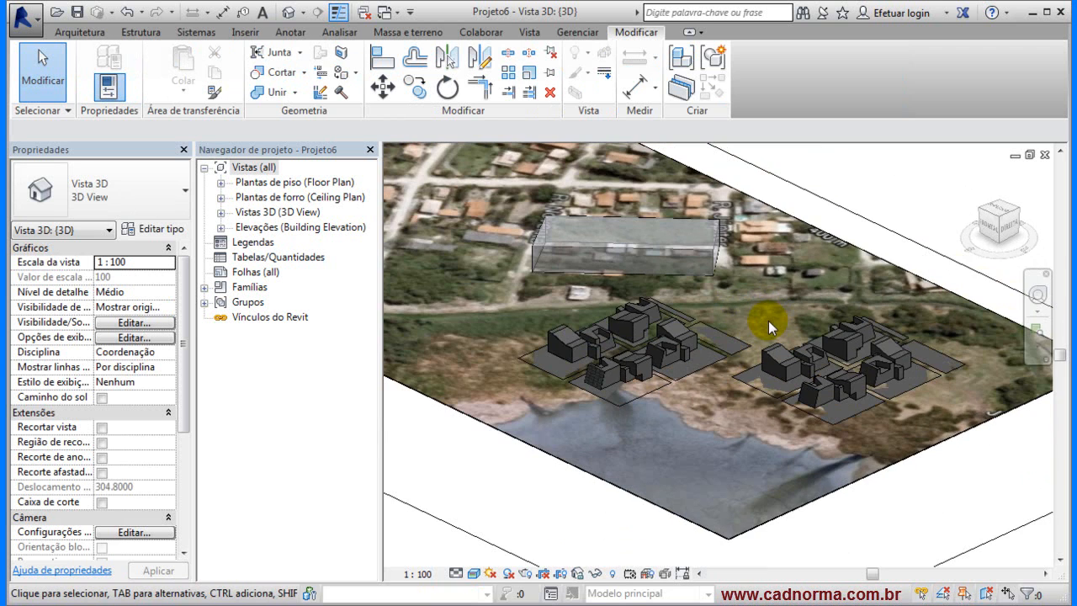
{"action": "middle_click_drag", "start_coordinate": [723, 317], "coordinate": [759, 361]}
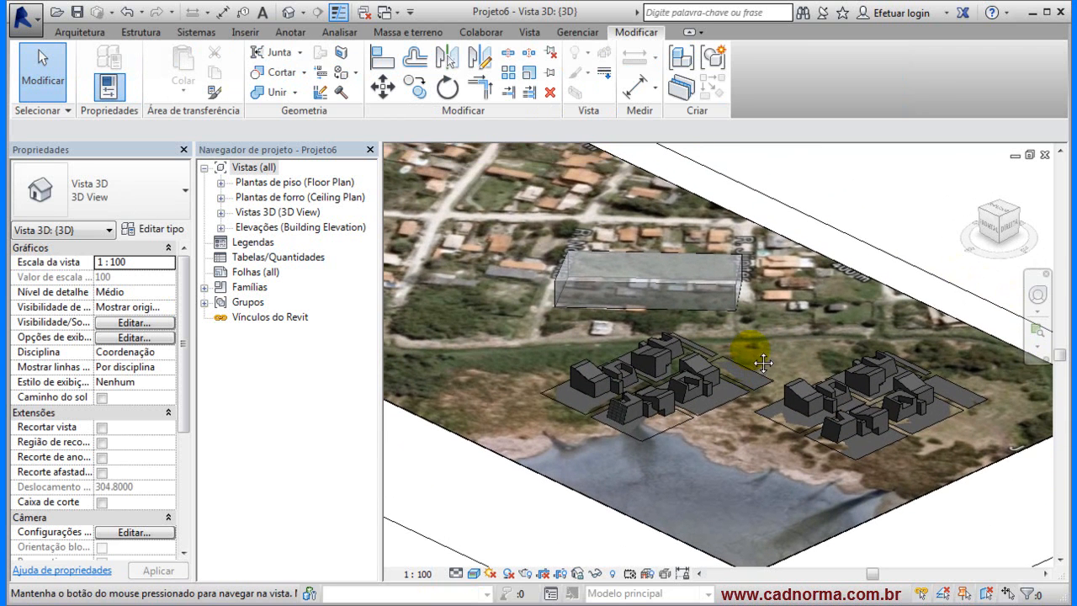